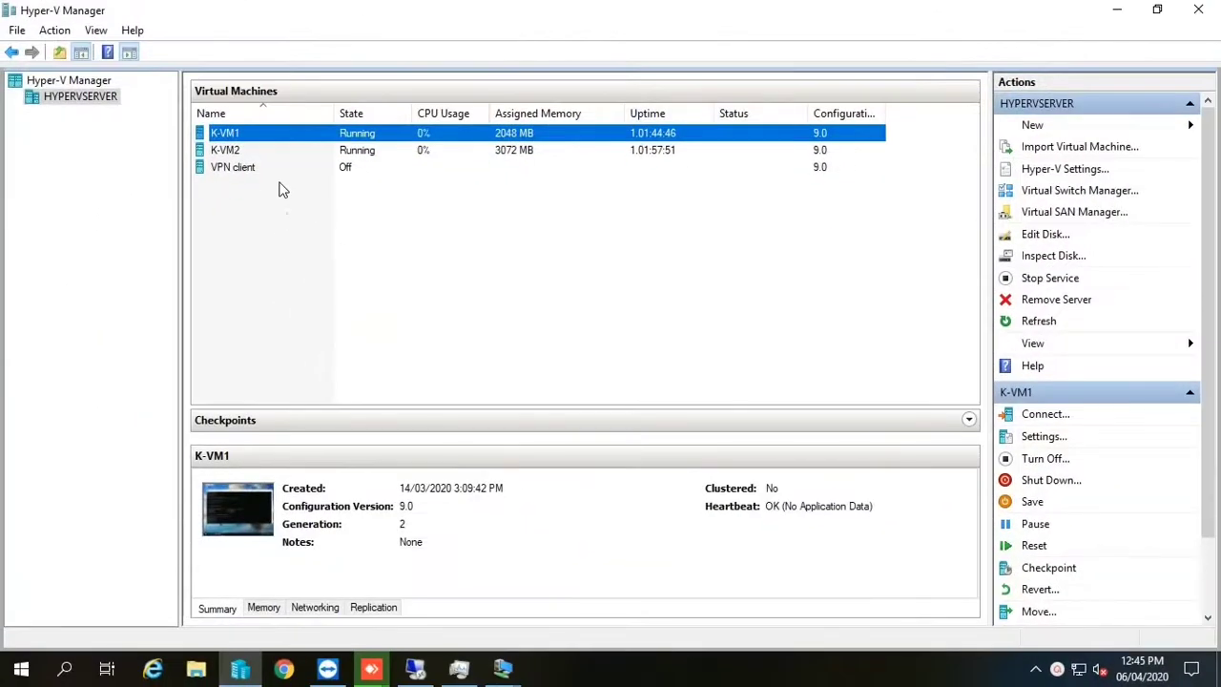
Connect to the K-VM1 virtual machine, examine the IP configuration in its command prompt, and minimize the connection window
click(245, 150)
click(252, 116)
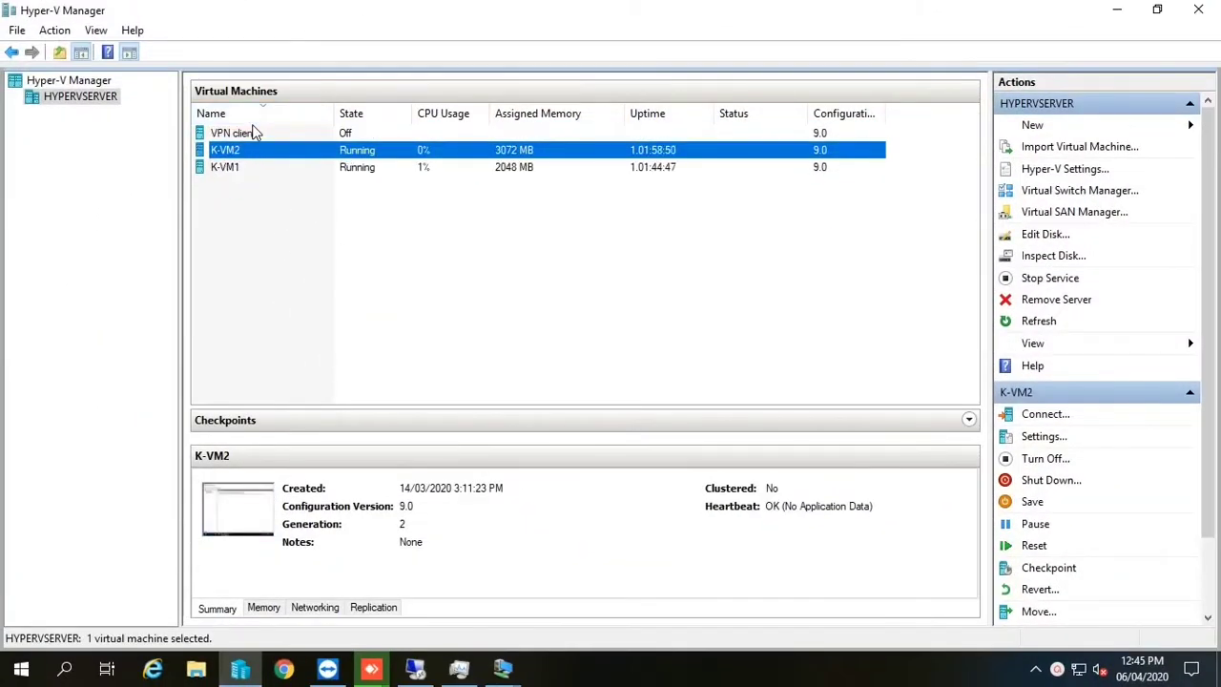
click(260, 115)
click(258, 133)
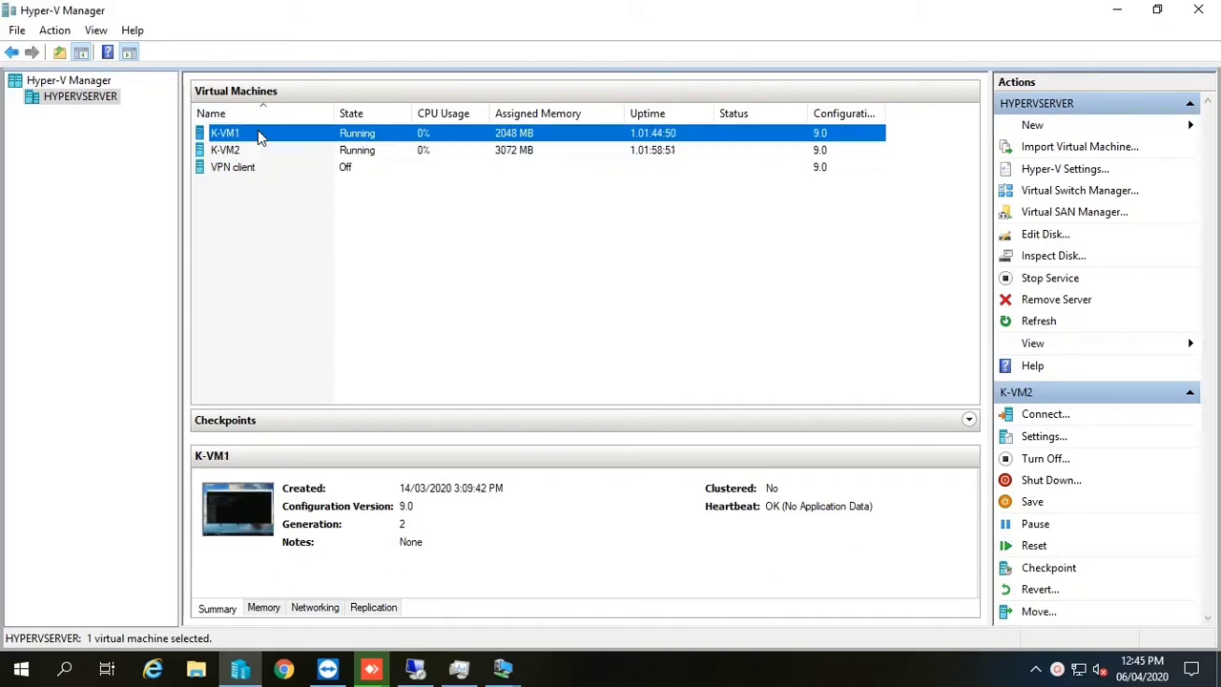
double_click(258, 133)
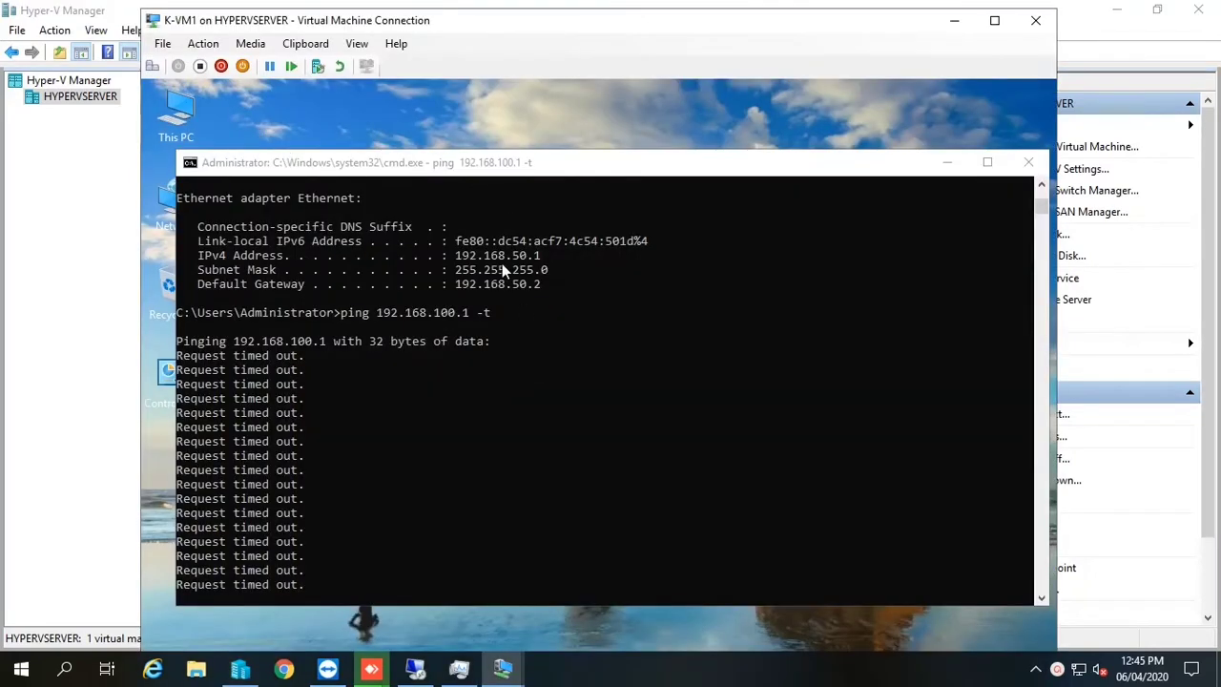
click(458, 250)
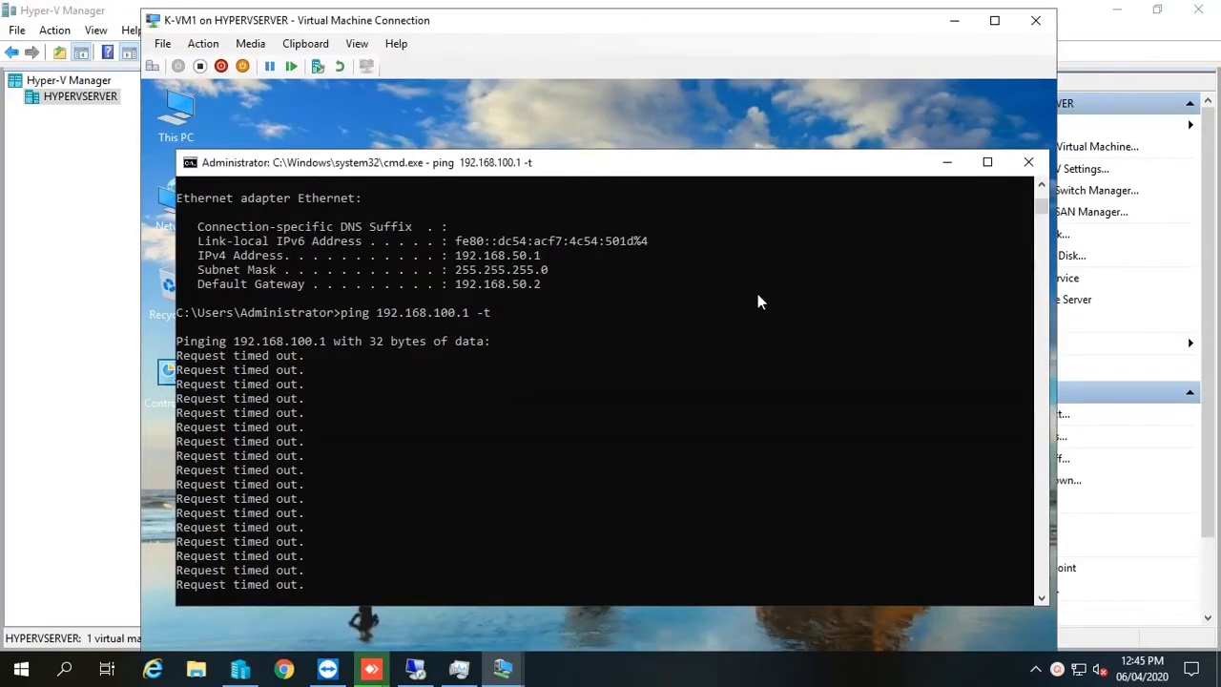
click(949, 23)
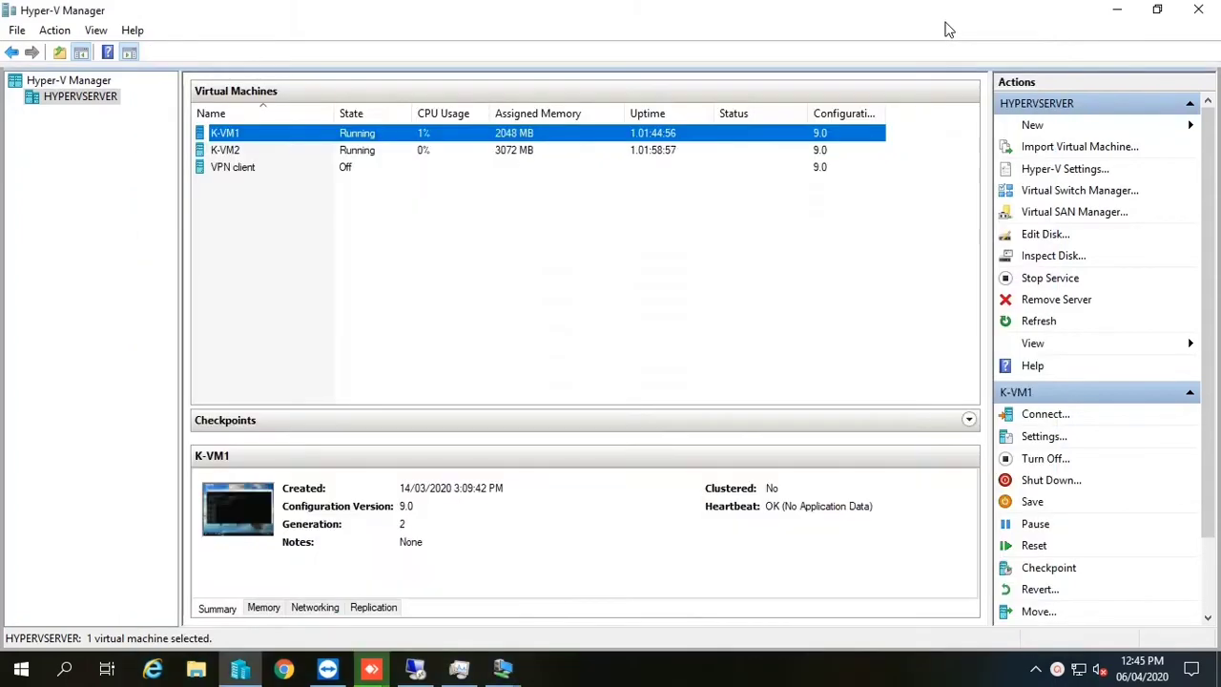
Connect to K-VM2 in full screen and clear its desktop by minimizing Routing and Remote Access and closing Server Manager
click(414, 152)
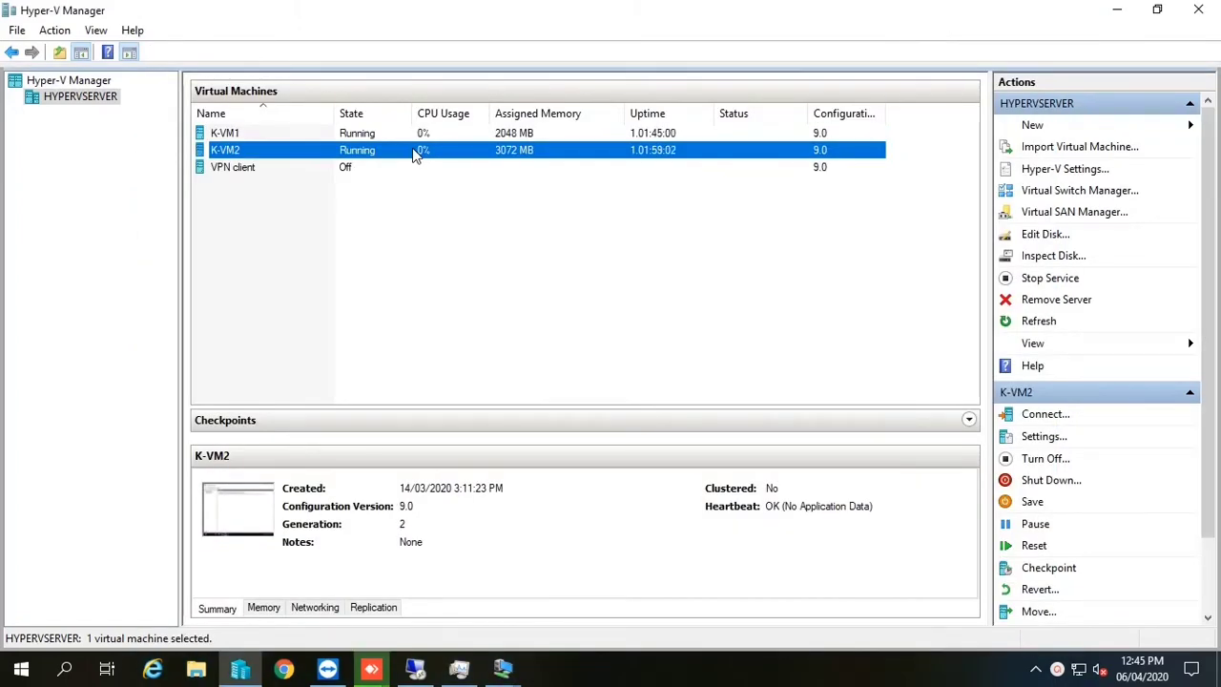
double_click(414, 152)
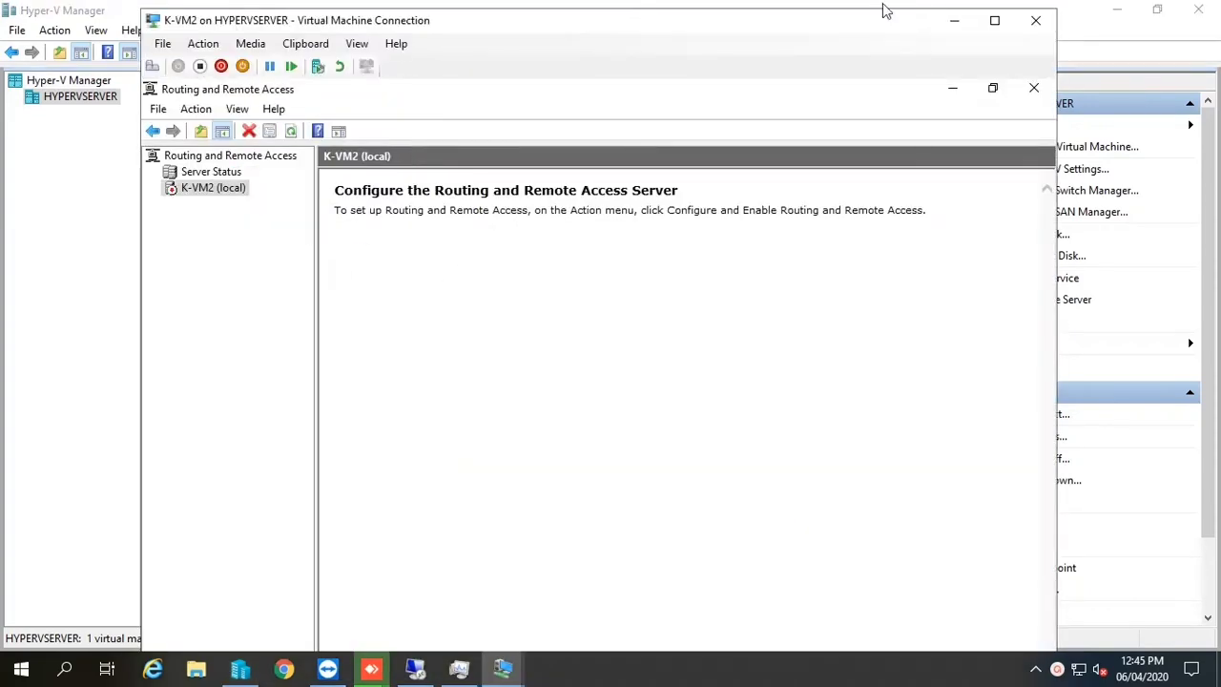
click(994, 20)
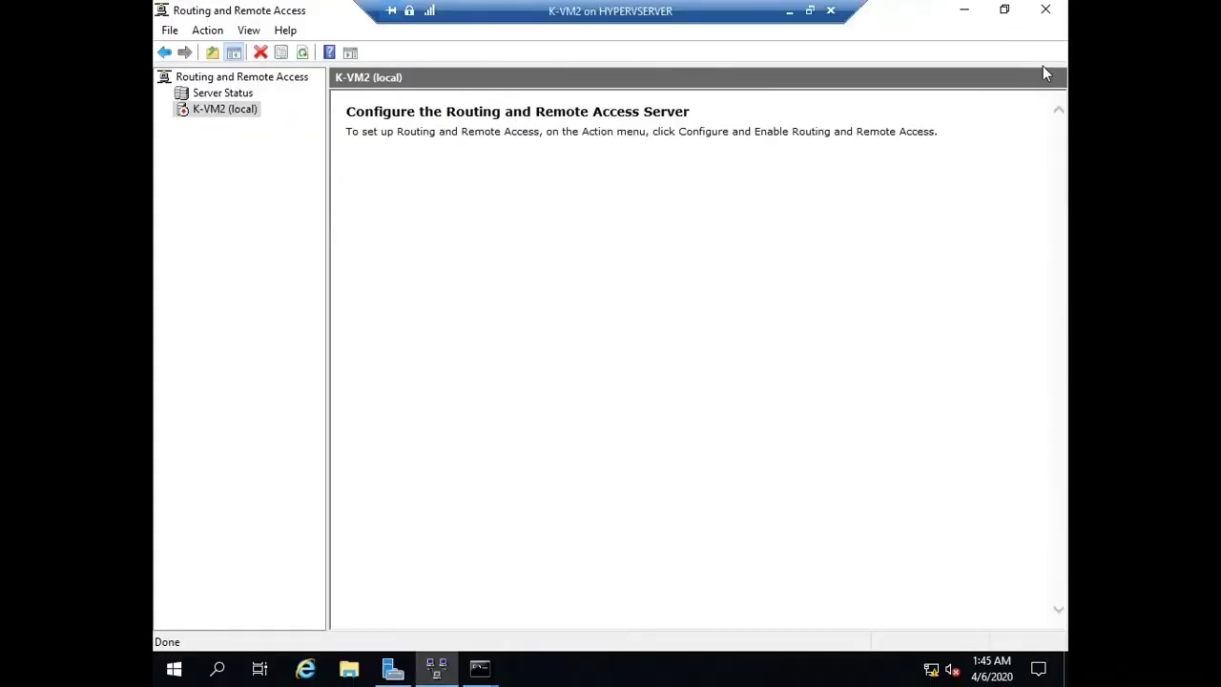
click(962, 9)
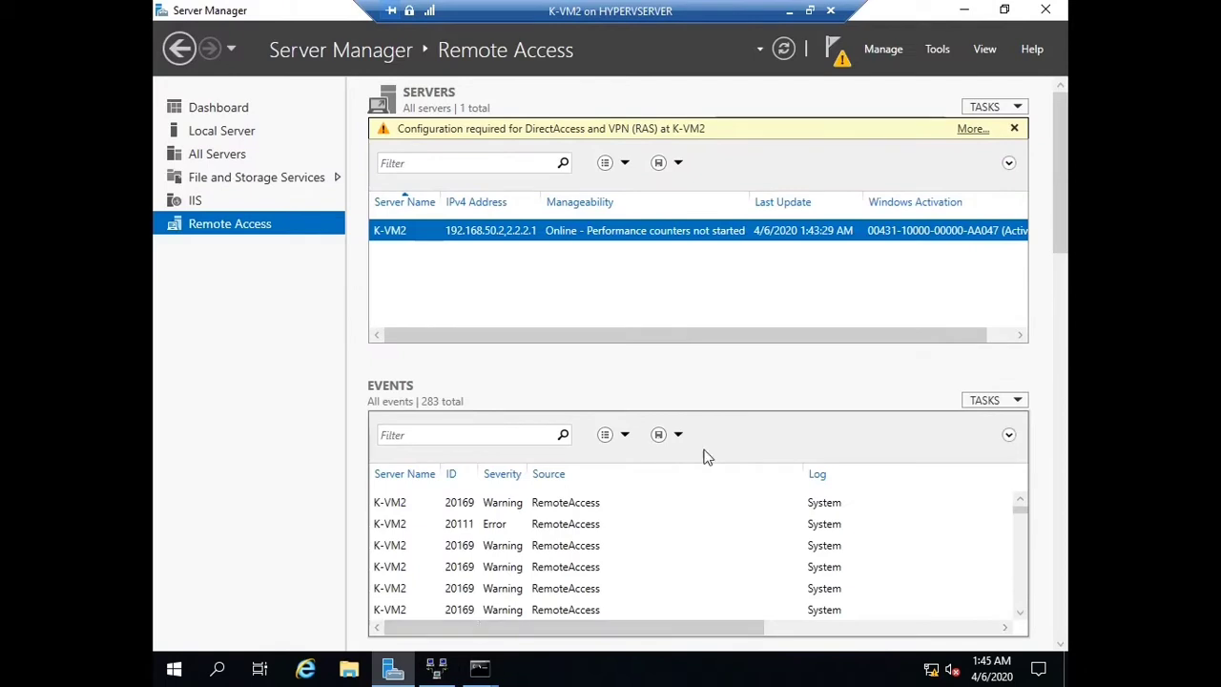
click(1041, 8)
Open Network Connections on K-VM2 by running ncpa.cpl
key(super+r)
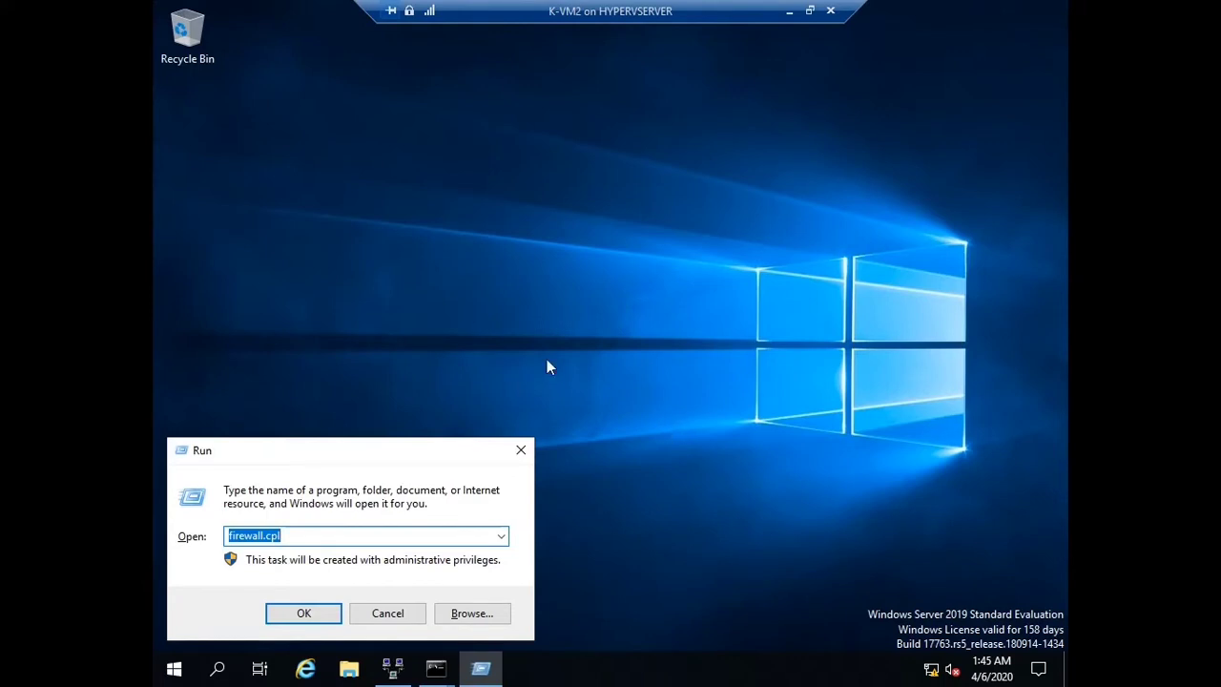
text(nc)
key(Down)
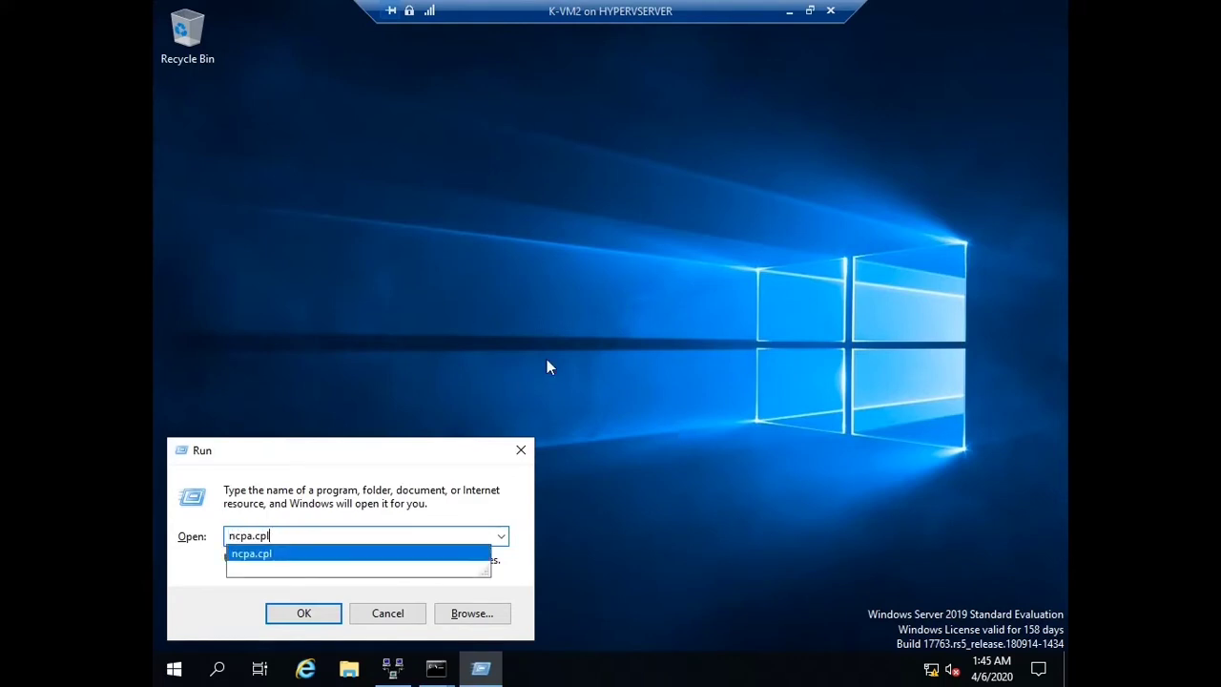
key(Return)
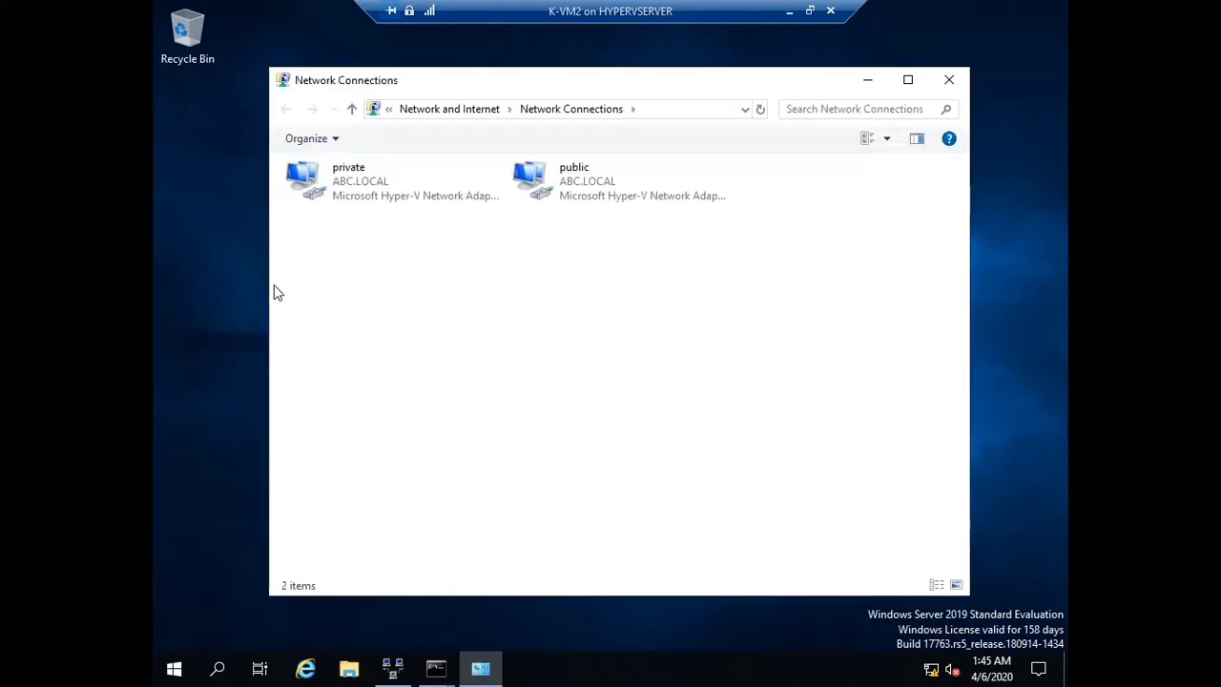
View the private adapter's status and network connection details, and close both dialogs
click(384, 196)
right_click(387, 186)
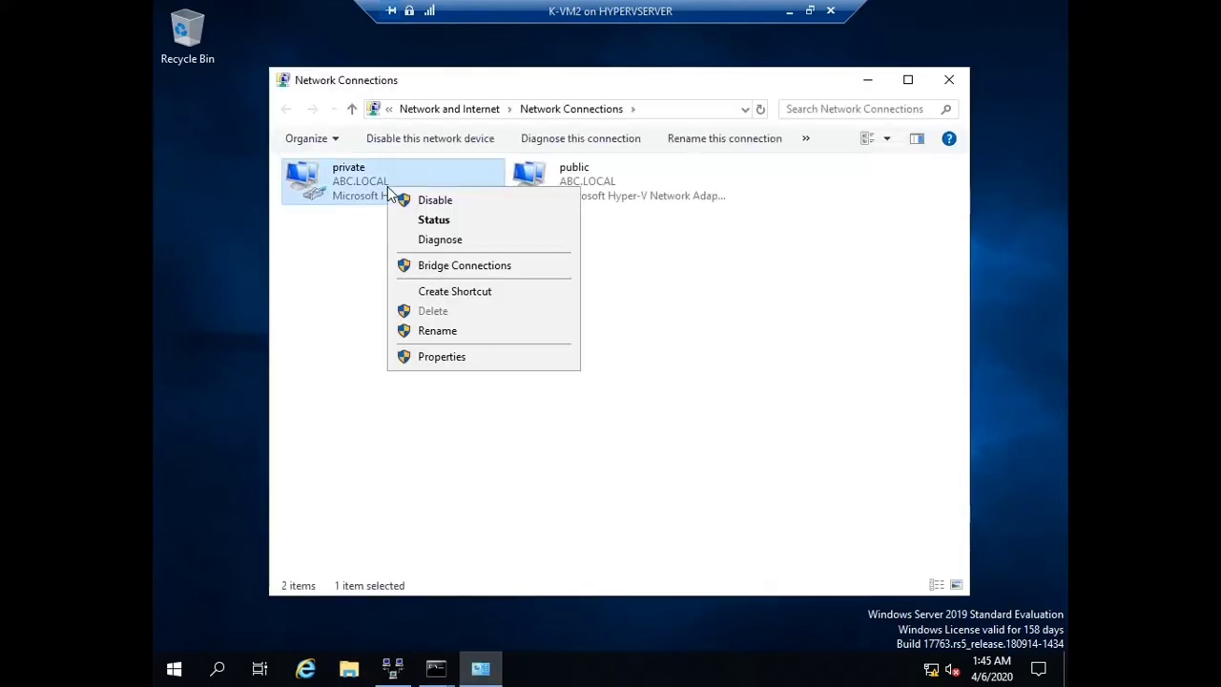
click(459, 219)
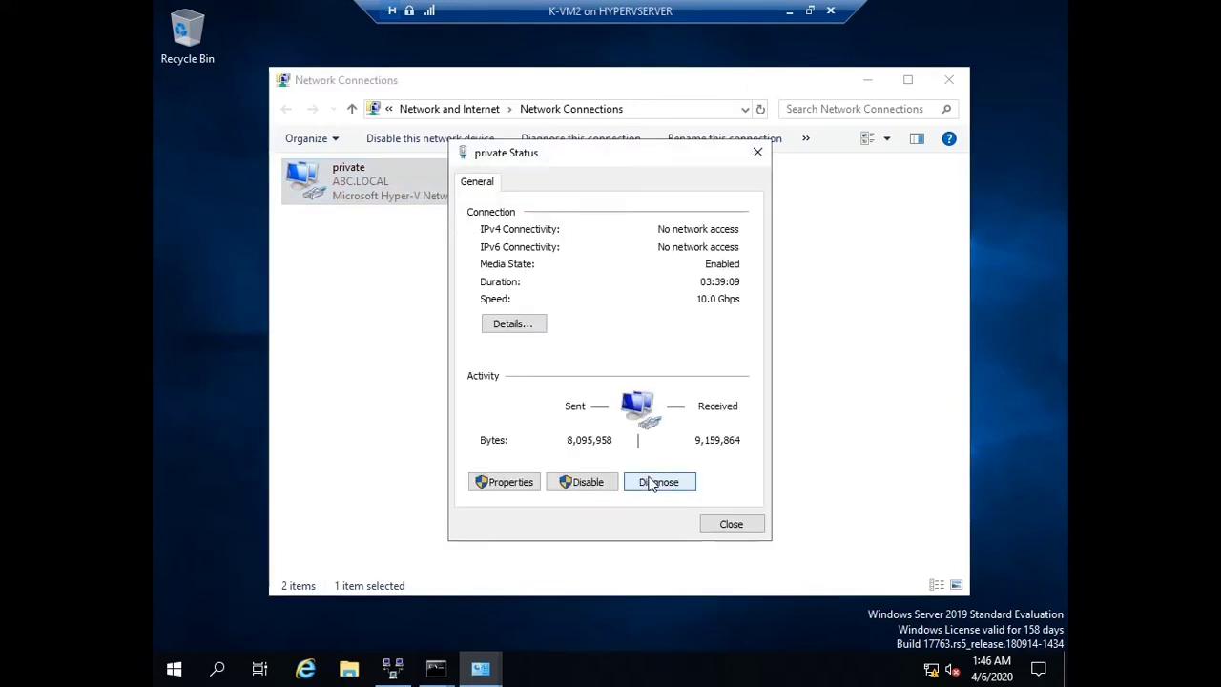
click(514, 325)
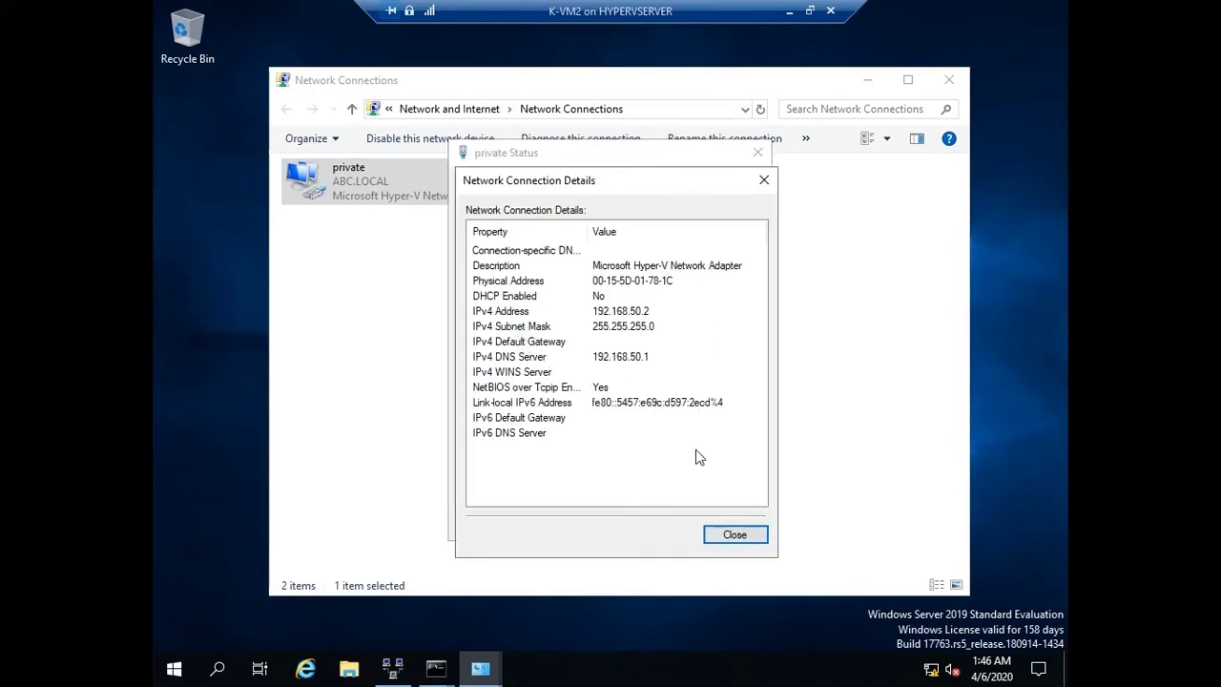
click(731, 525)
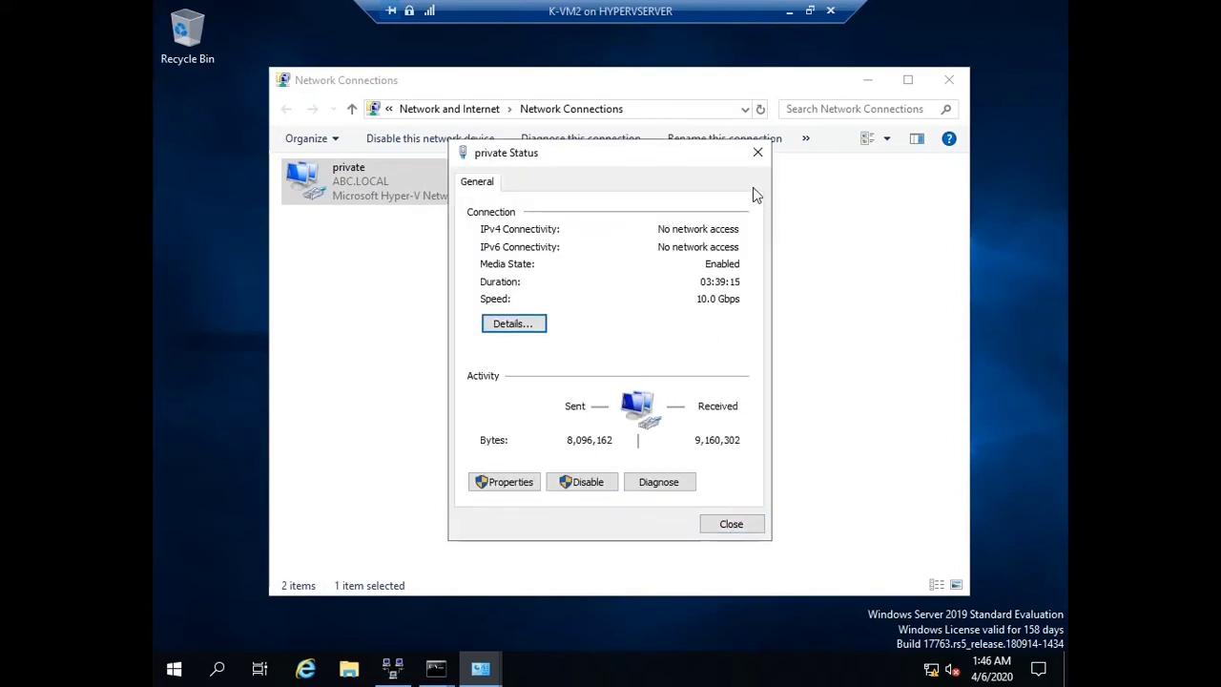
click(760, 155)
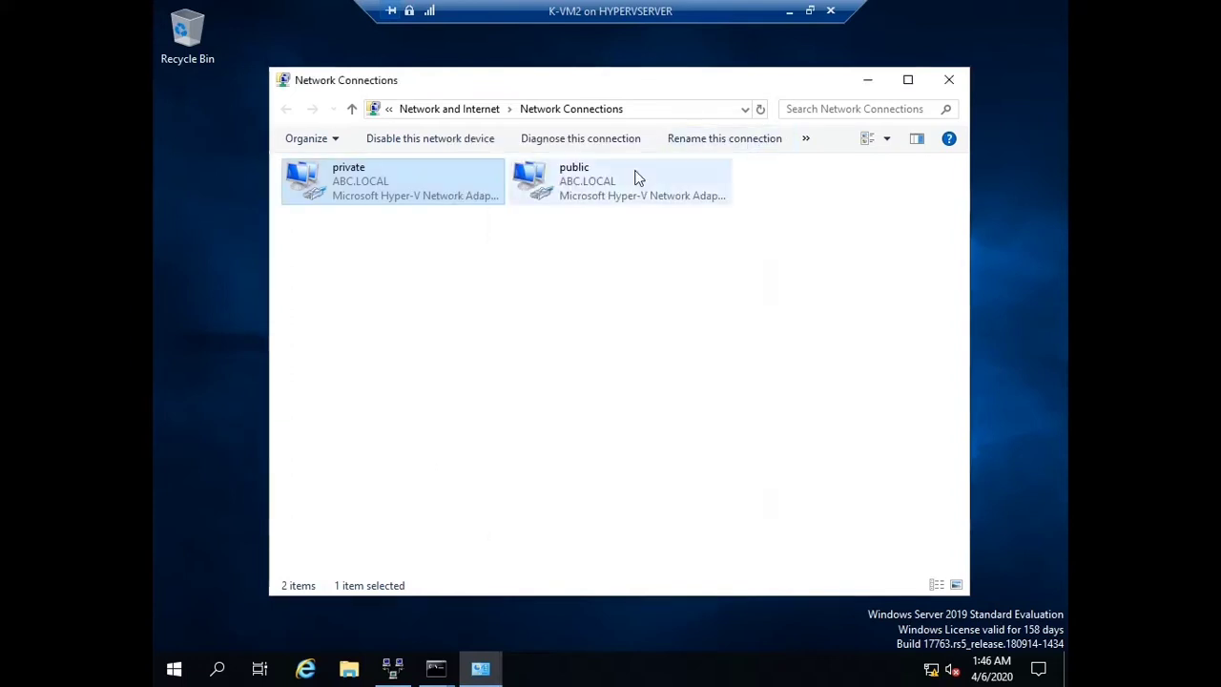
Examine the public adapter's TCP/IPv4 properties, cancel without changes, and close Network Connections
right_click(587, 183)
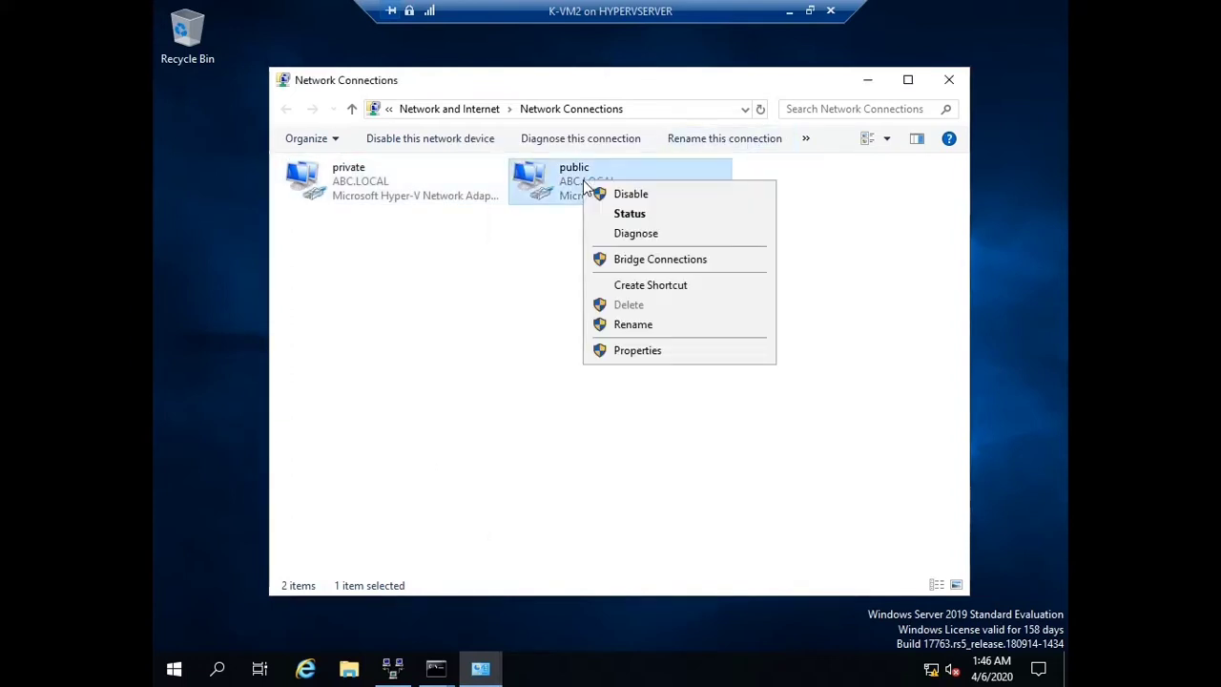
click(414, 195)
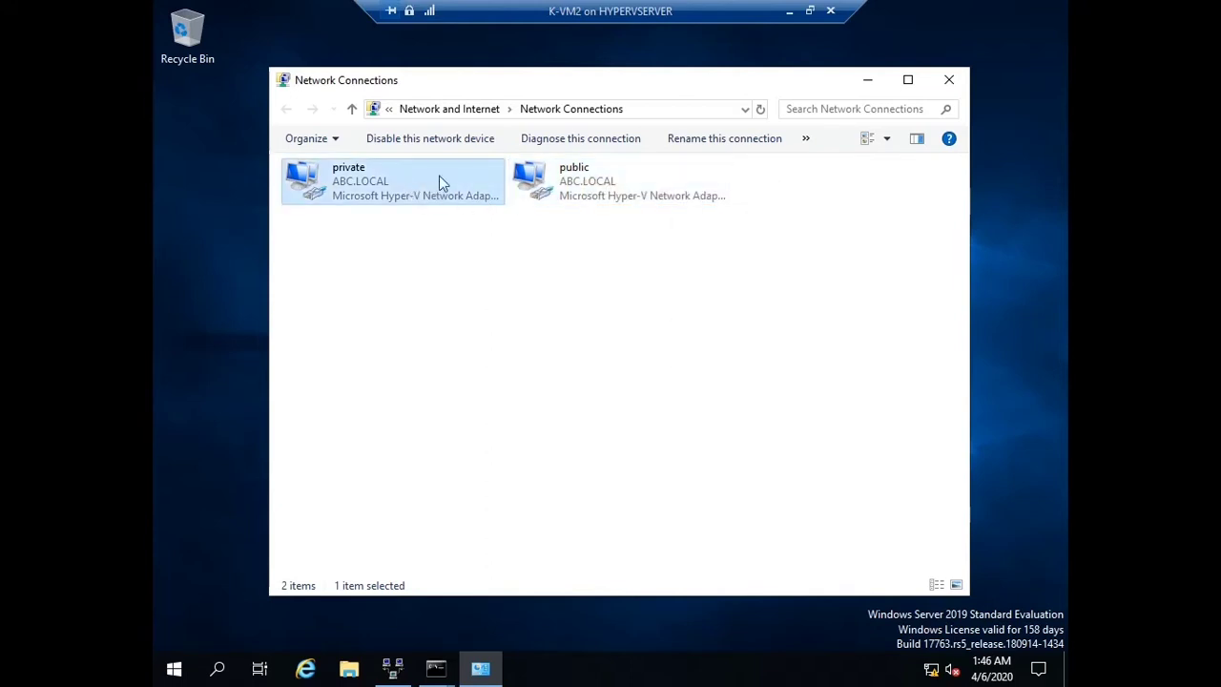
right_click(549, 181)
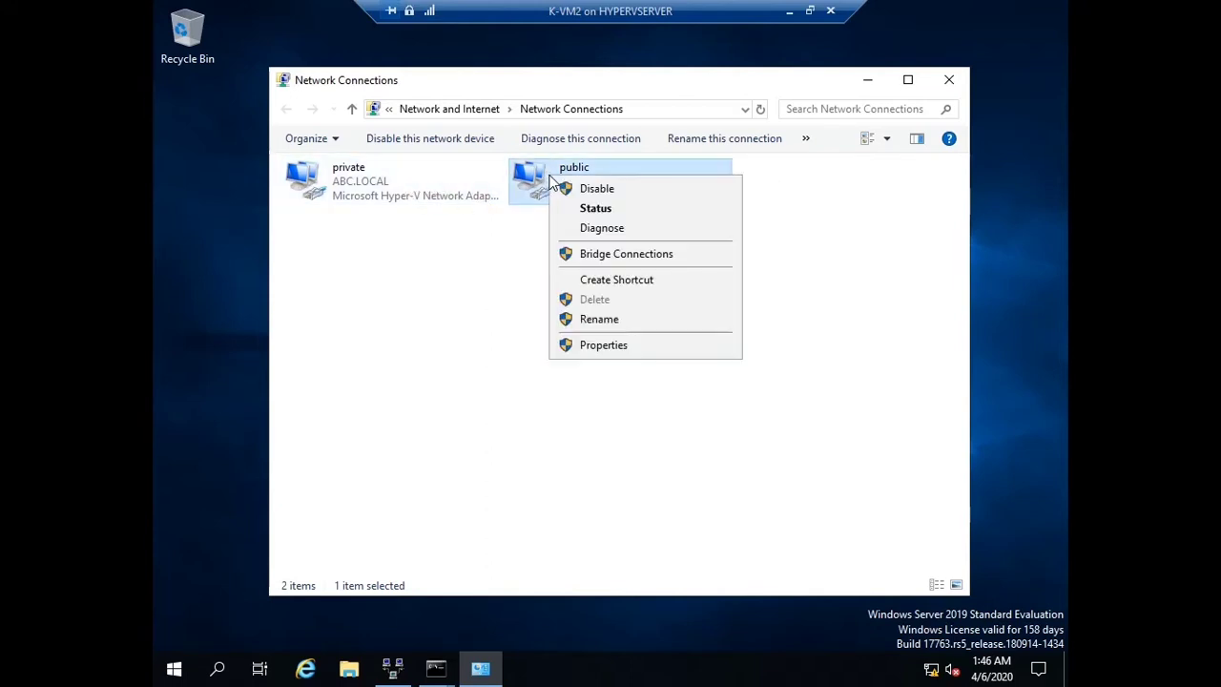
click(639, 344)
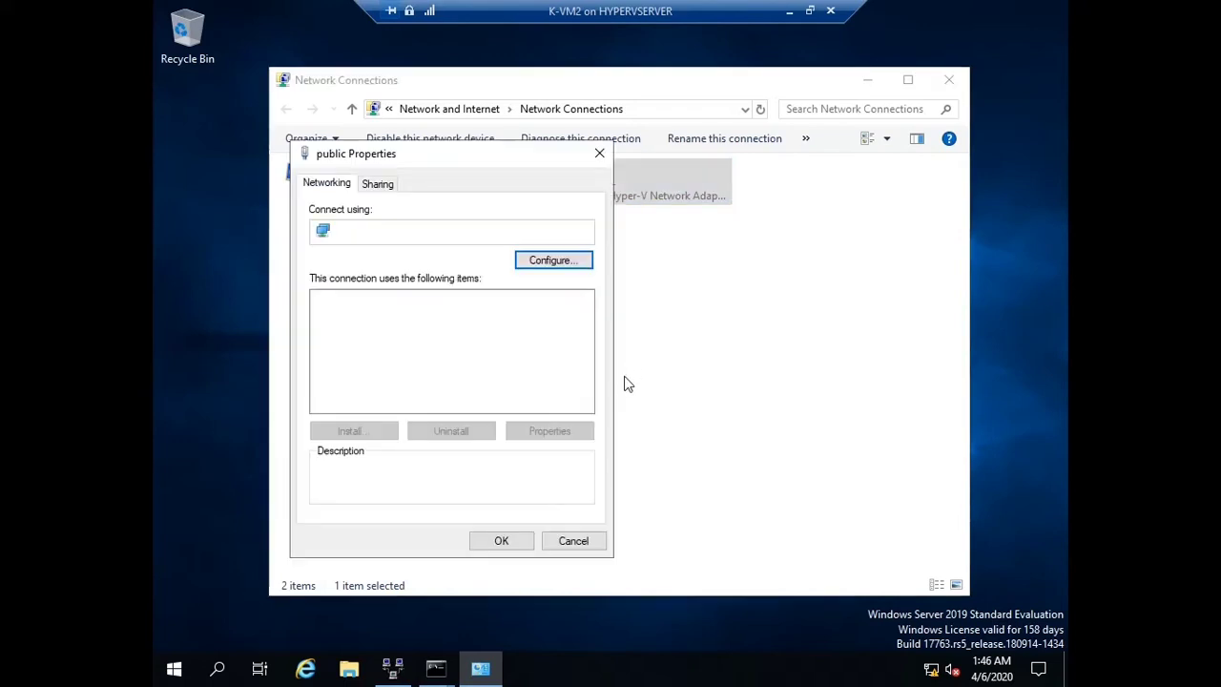
double_click(477, 346)
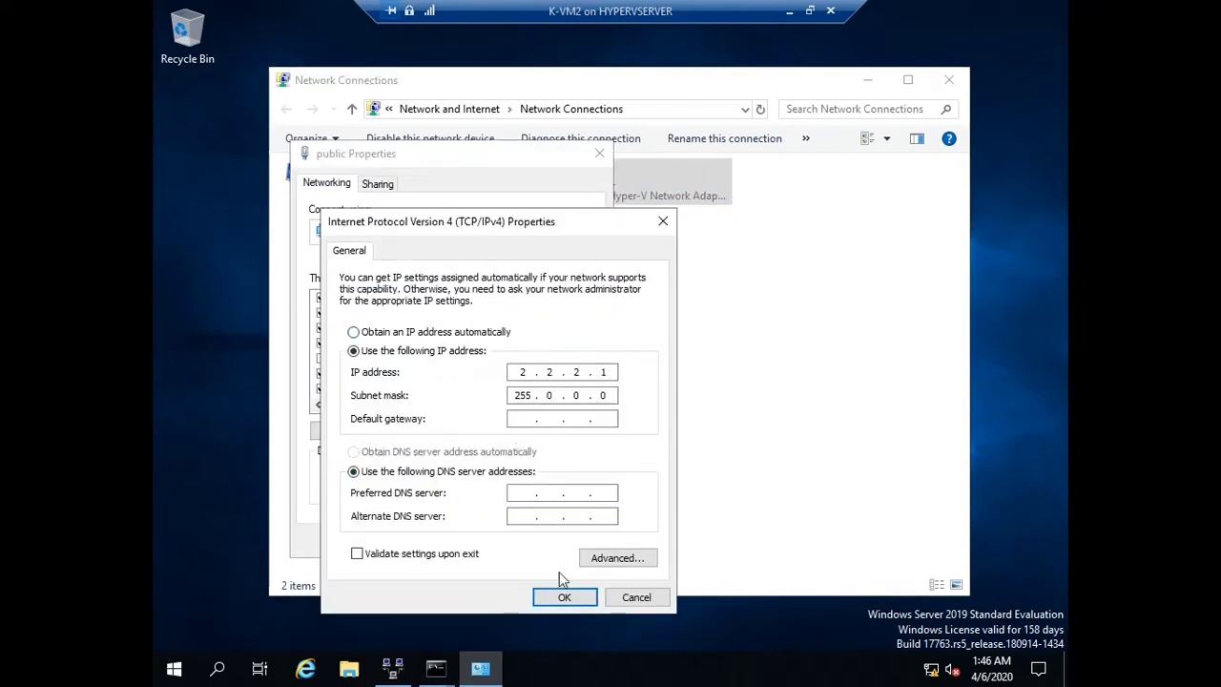
click(626, 591)
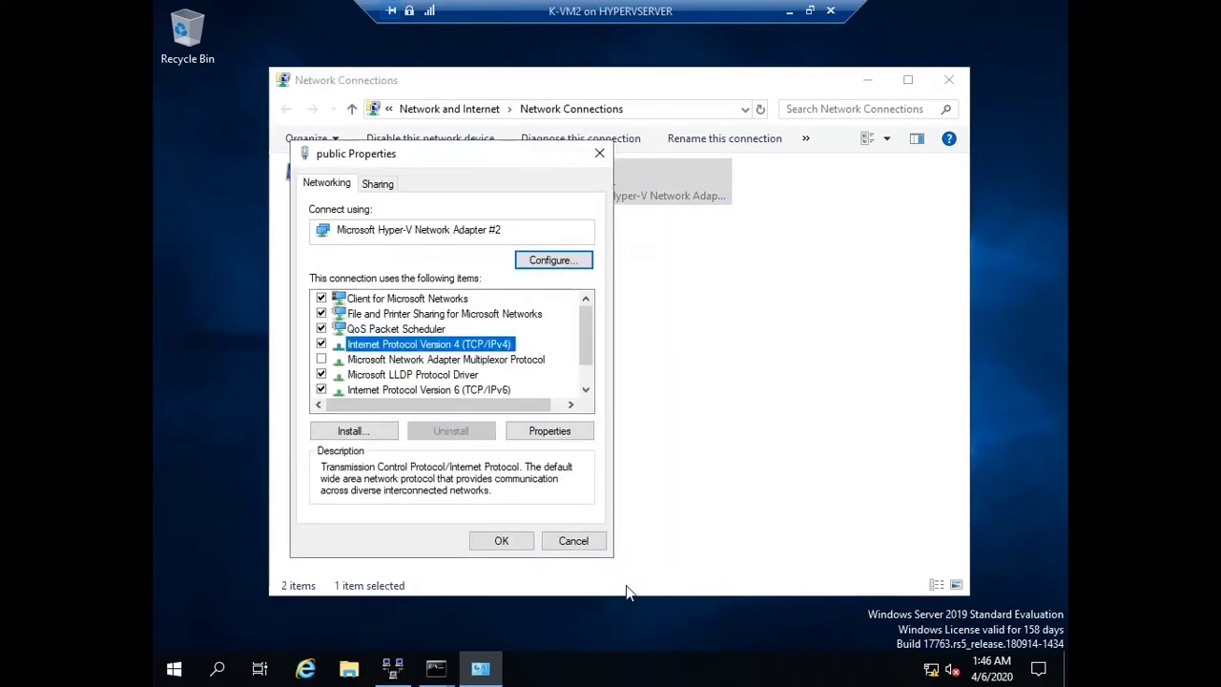
click(942, 80)
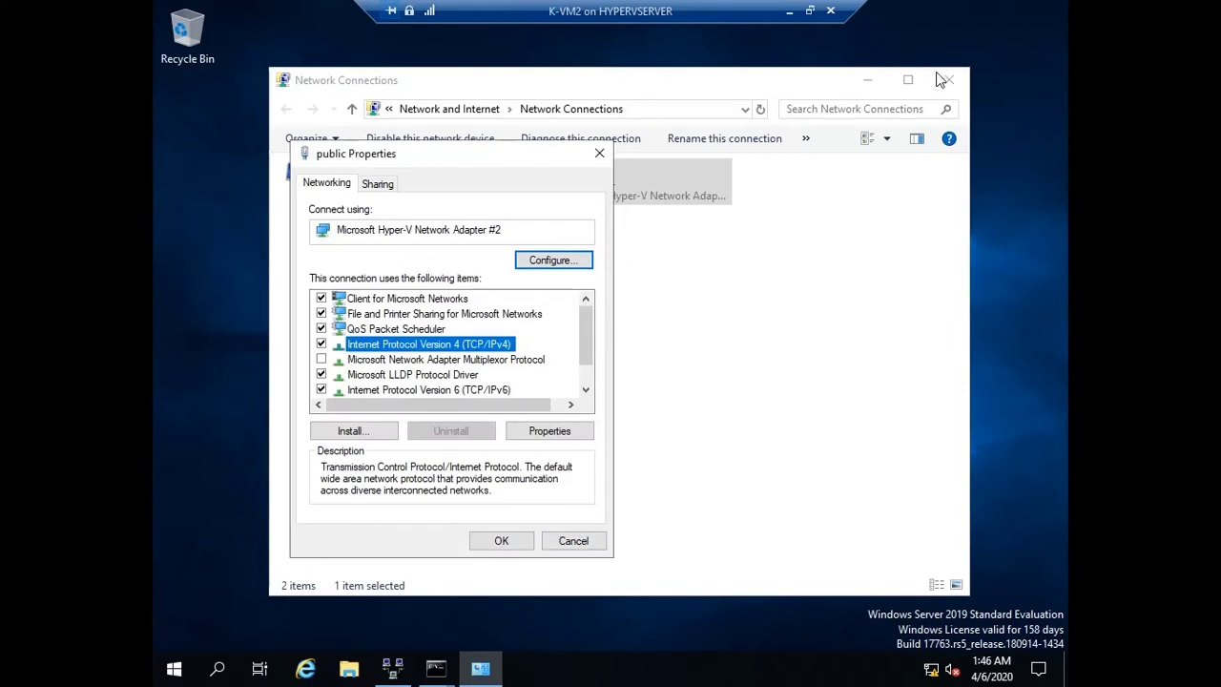
click(560, 541)
click(949, 80)
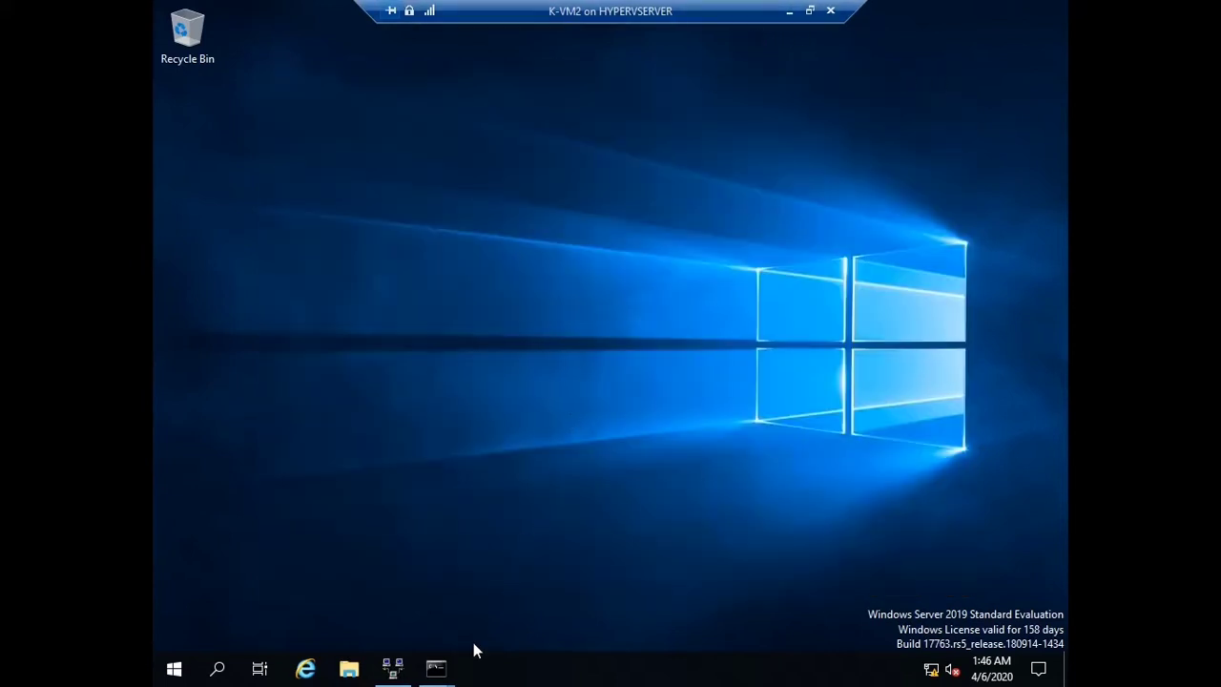
Minimize K-VM2, switch to the remote desktop session at 192.168.200.21, and close the D-VM2 connection window there
click(789, 11)
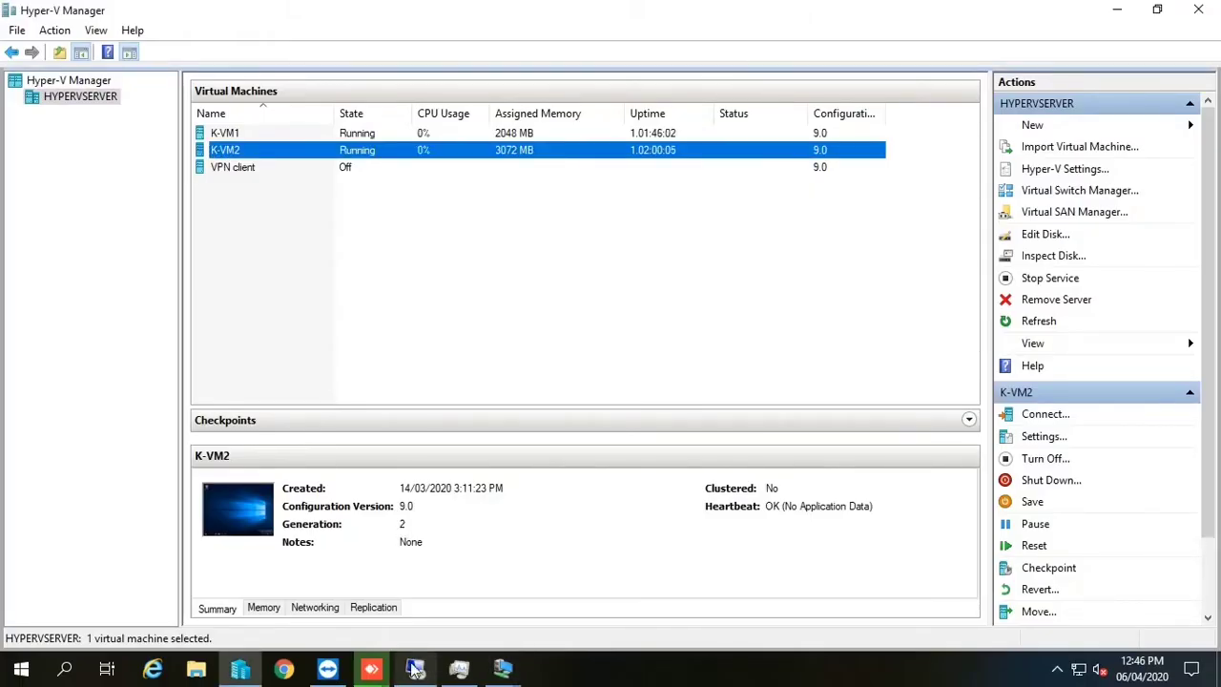
click(506, 669)
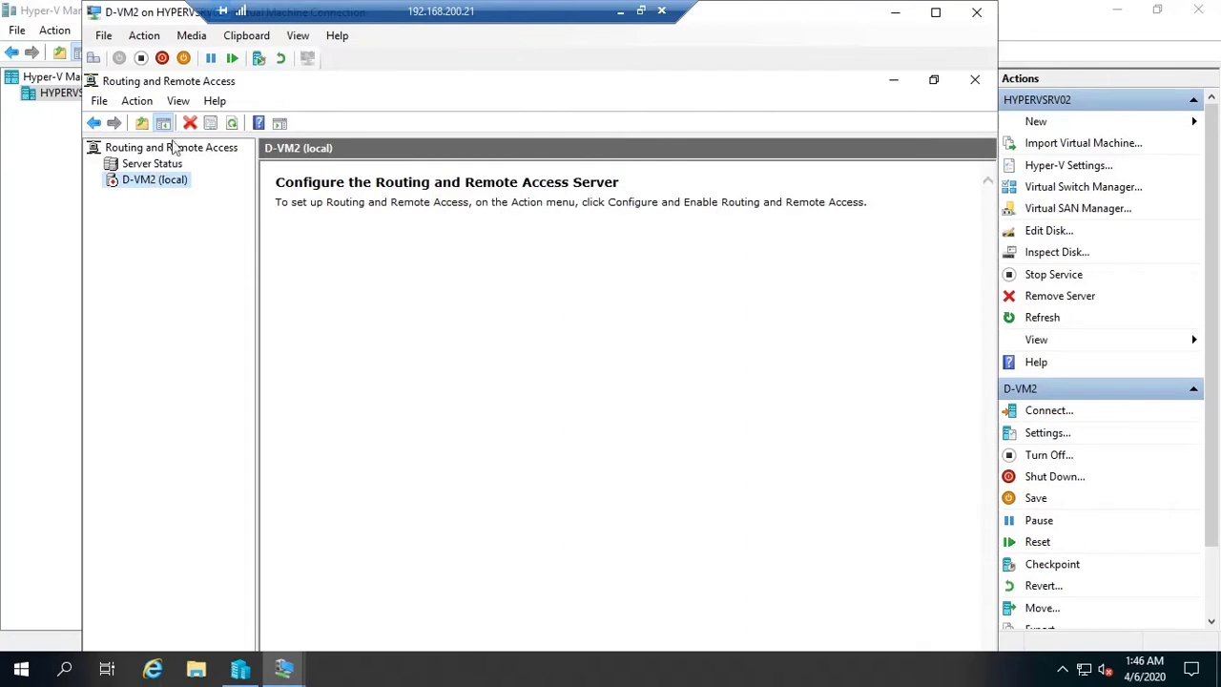
click(893, 80)
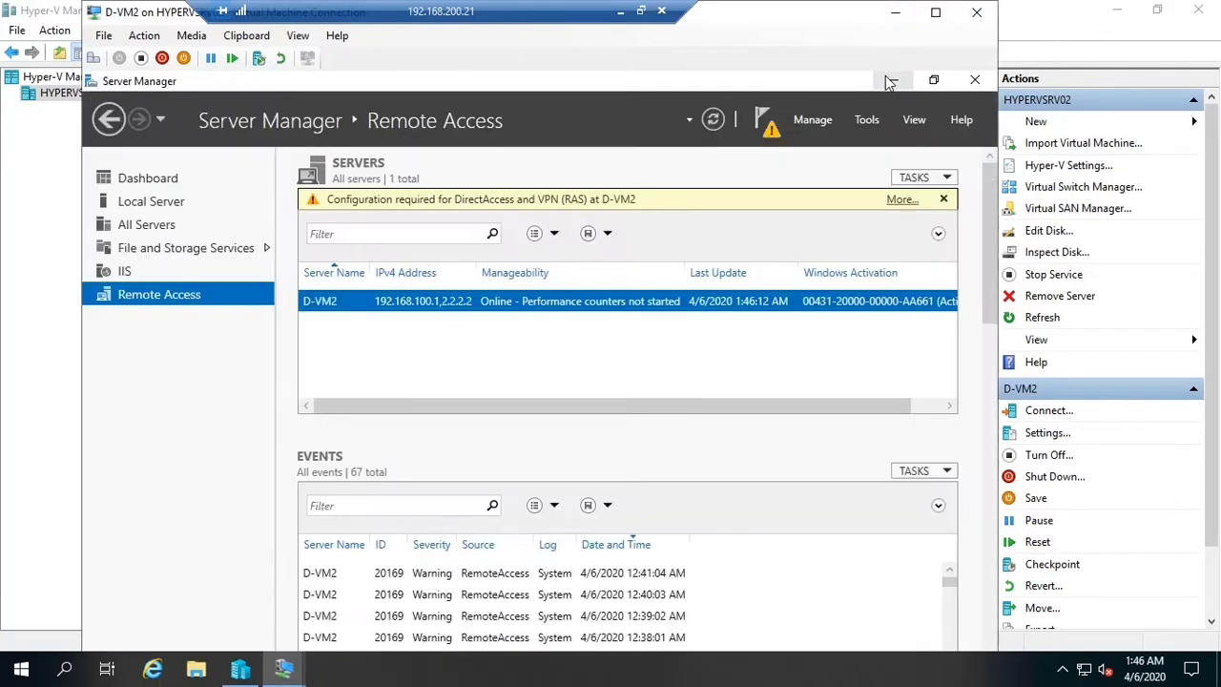
click(975, 12)
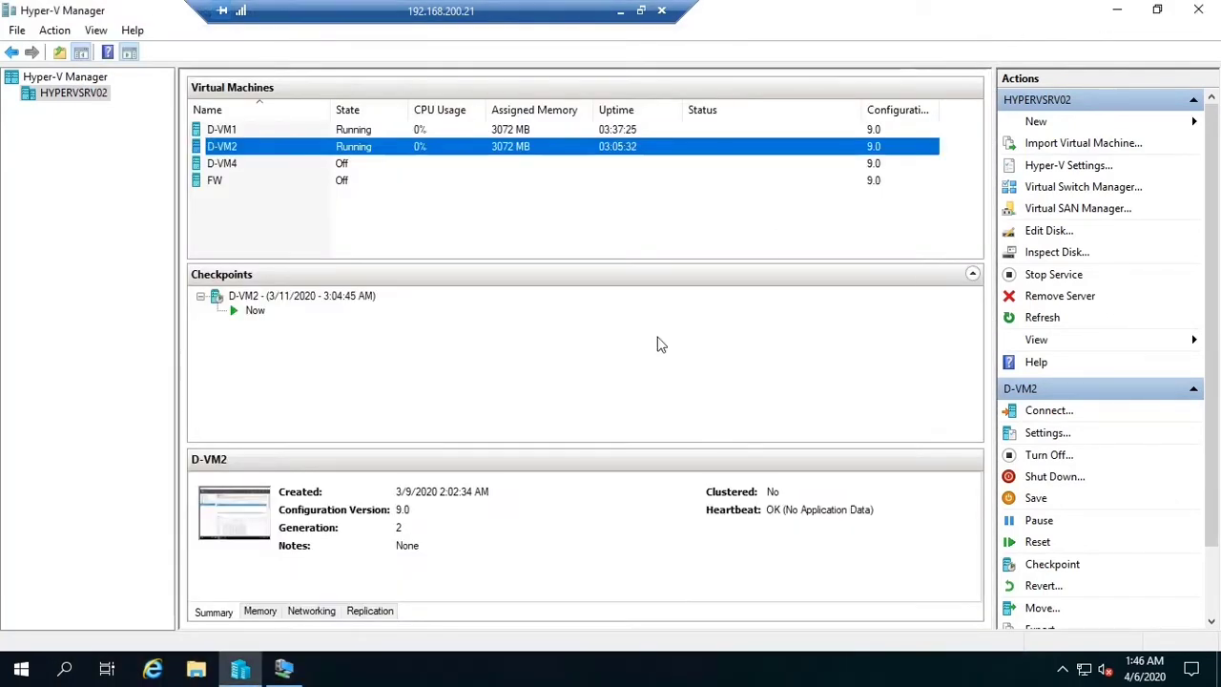
Connect to D-VM1 in full screen and open its Network Connections by running ncpa.cpl
double_click(265, 130)
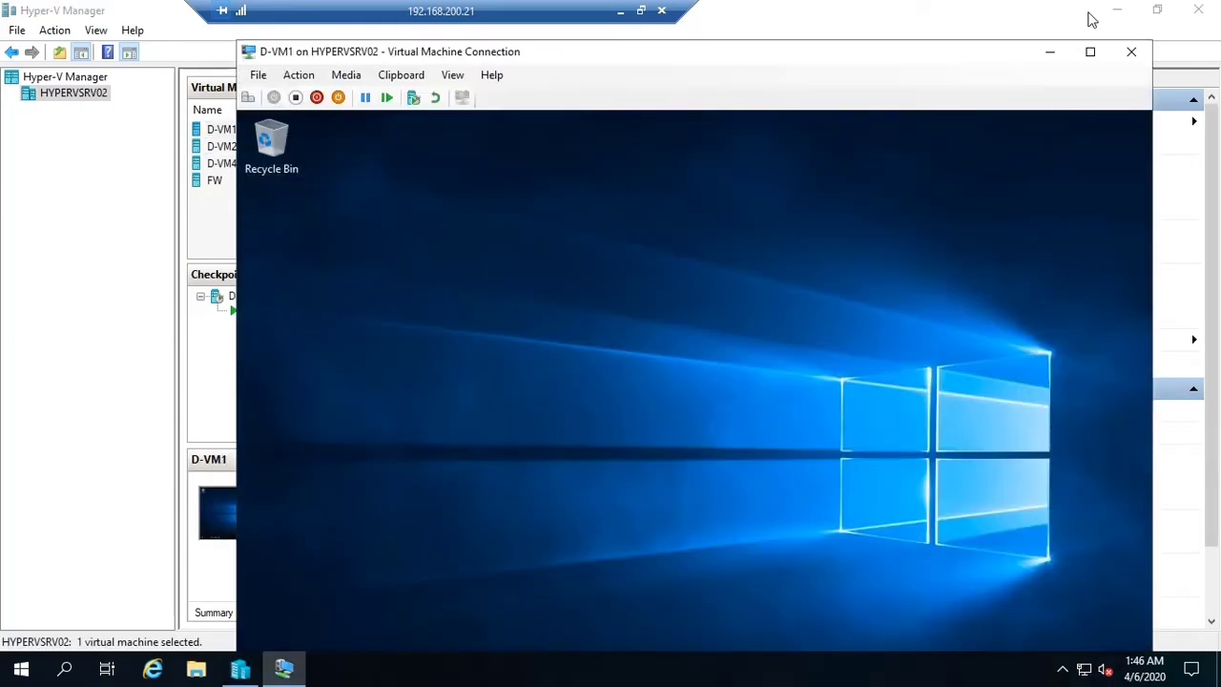
click(1090, 51)
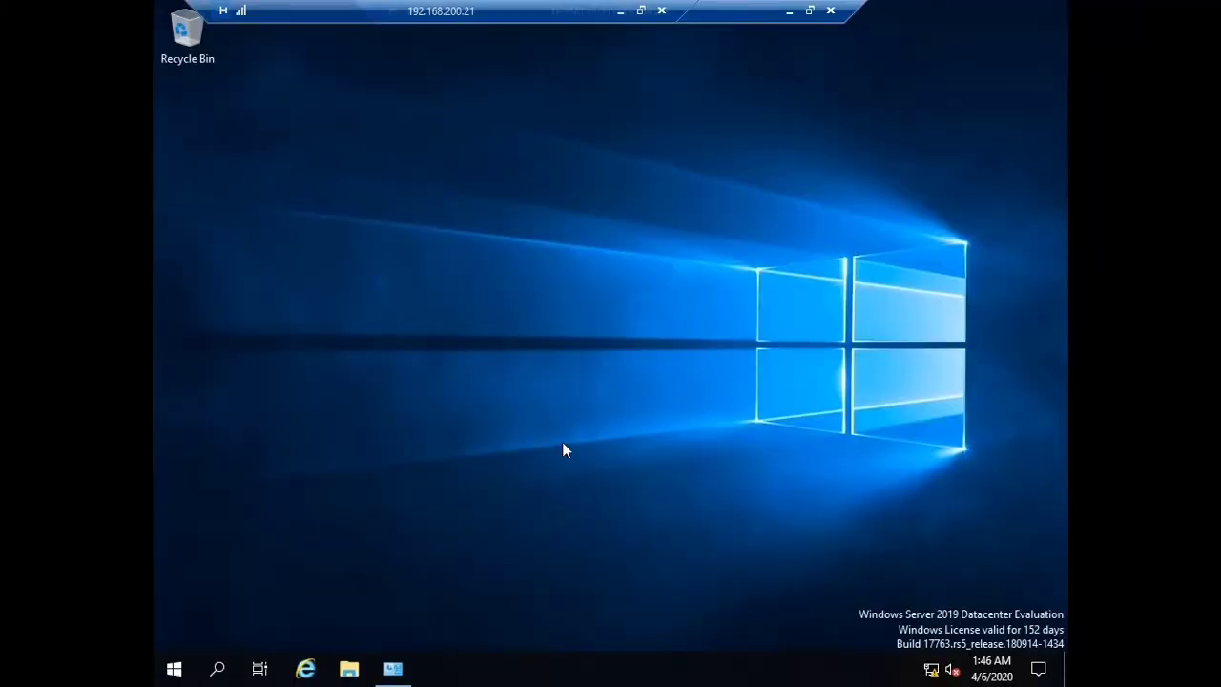
key(super)
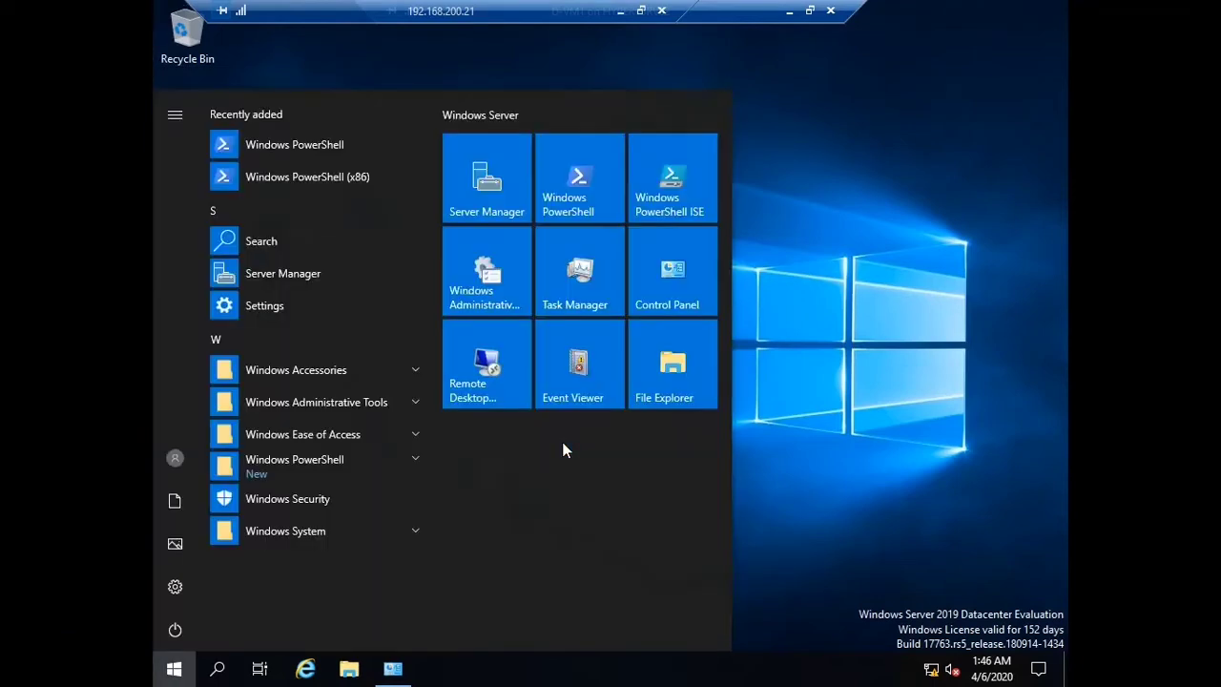
key(super+r)
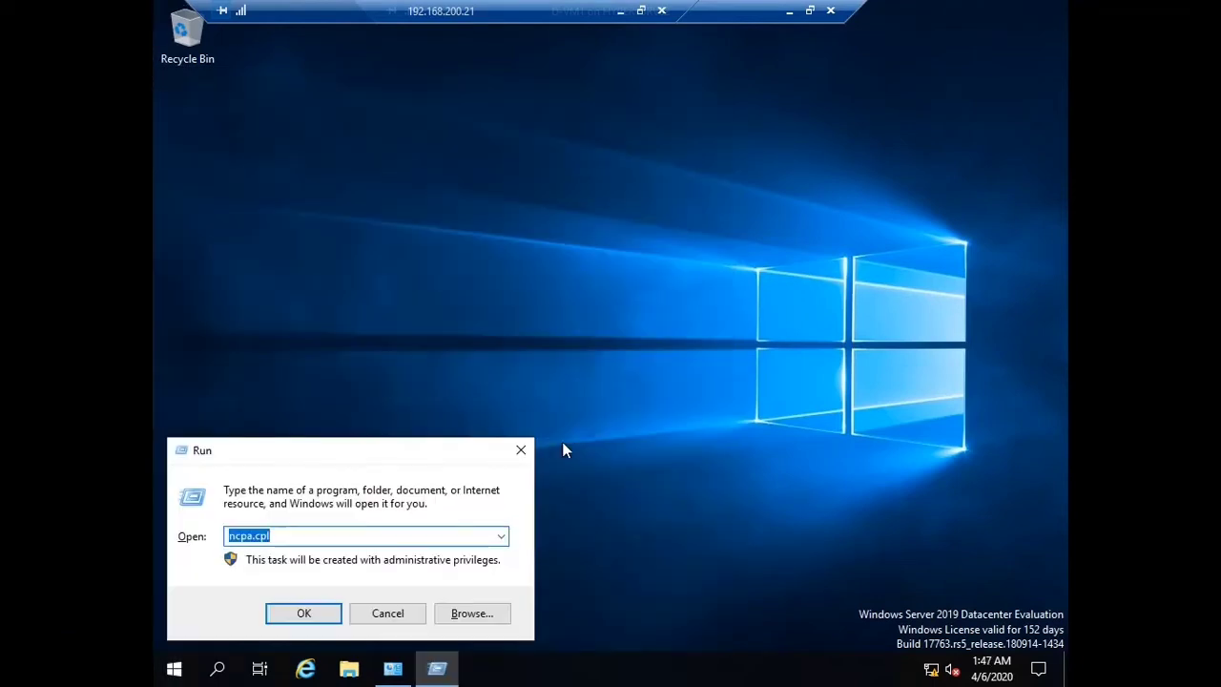
key(Return)
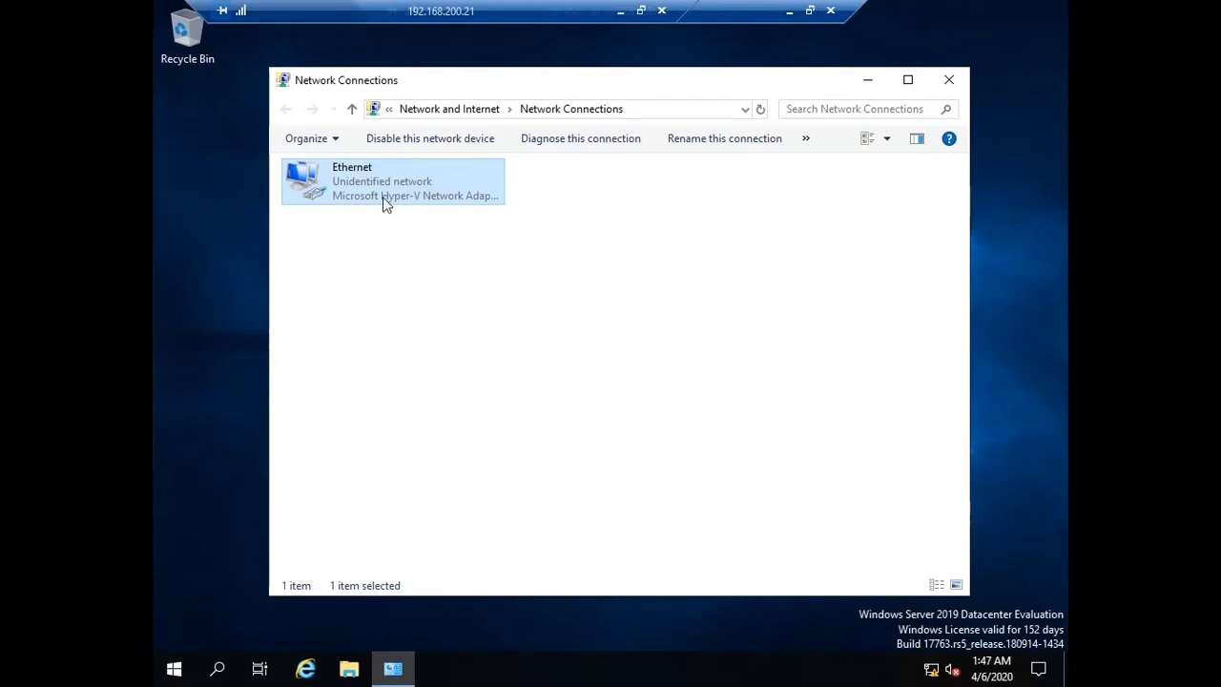
Examine the Ethernet adapter's TCP/IPv4 properties on D-VM1, close the dialogs without changes, and close Network Connections
right_click(396, 168)
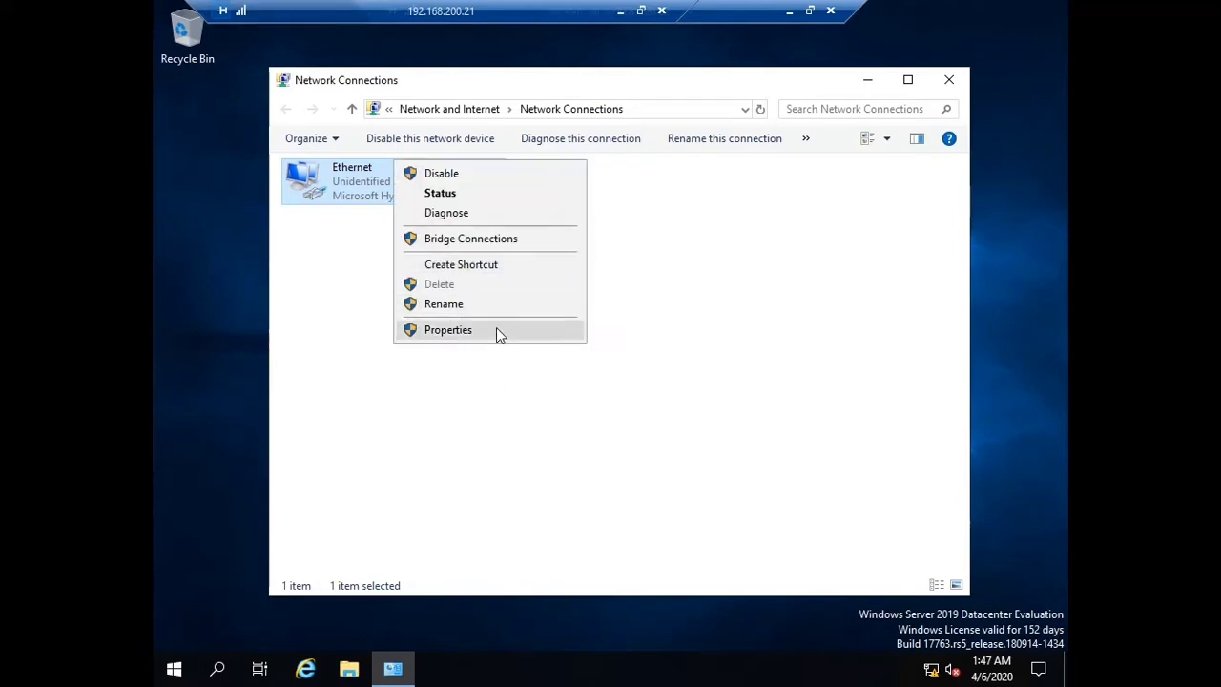
click(496, 330)
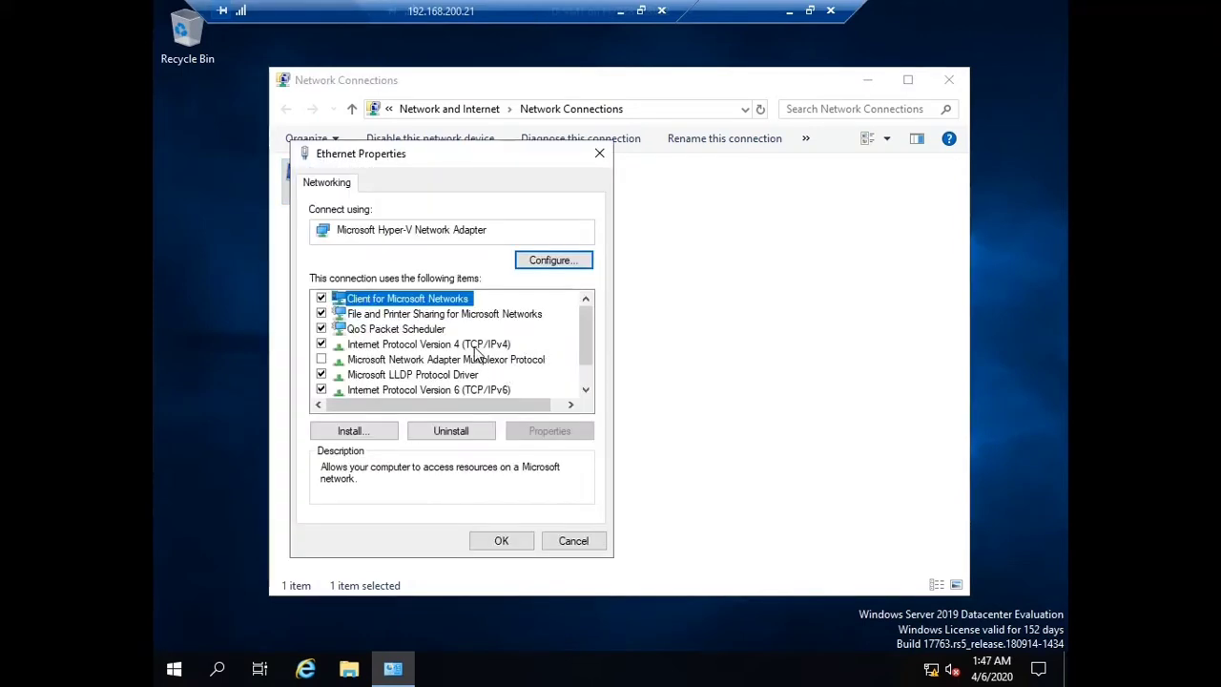
click(477, 345)
double_click(477, 345)
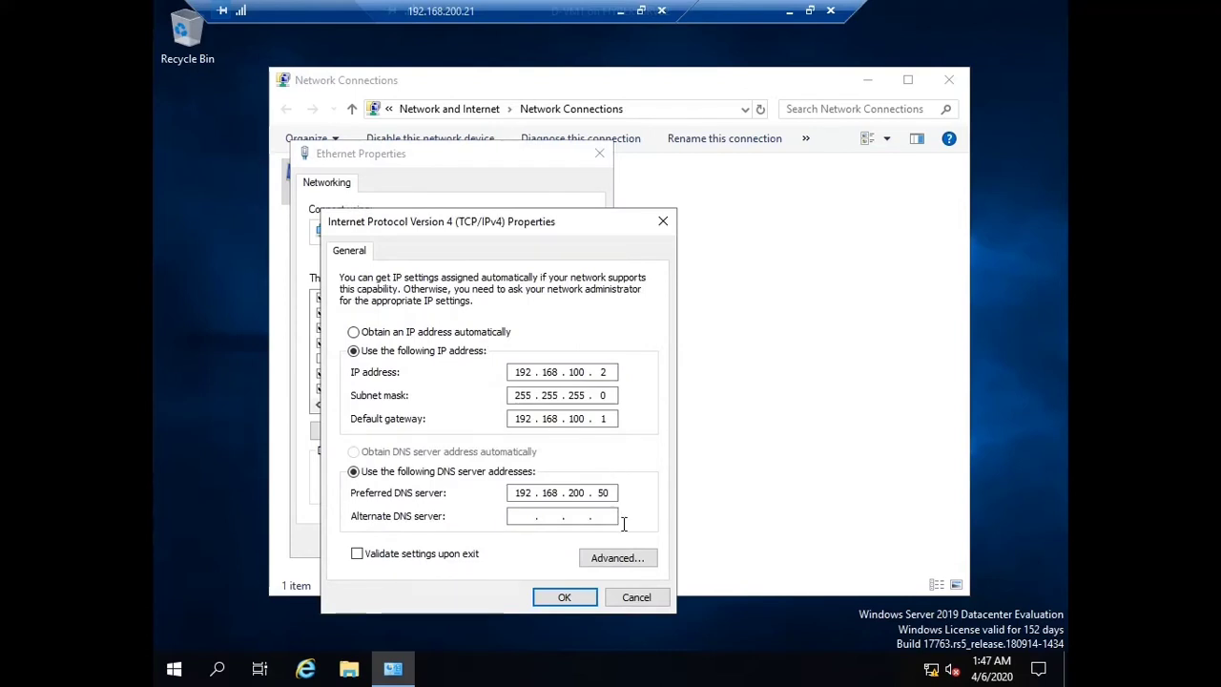
click(608, 595)
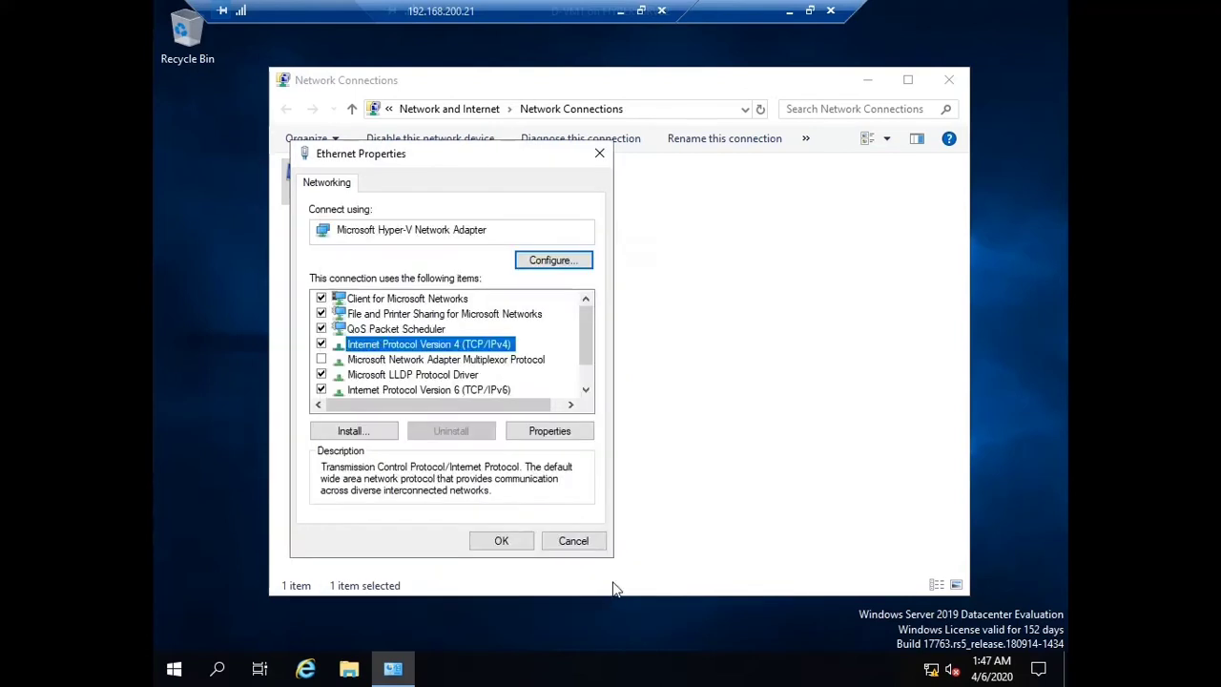
click(599, 153)
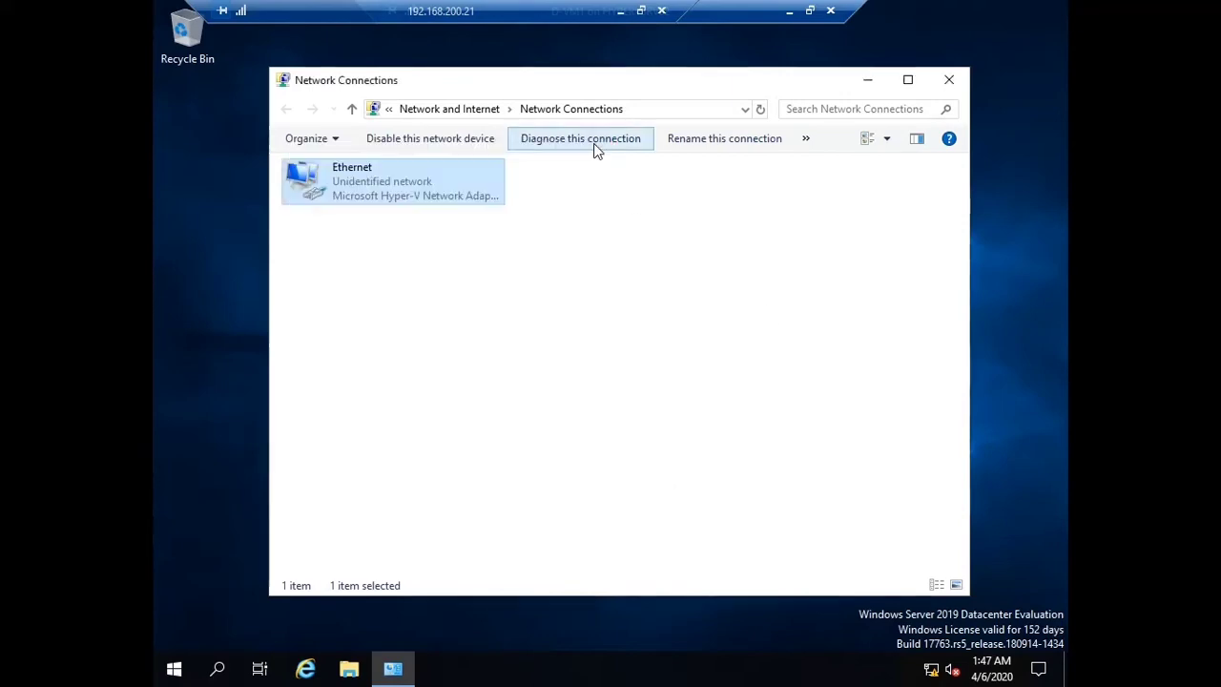
click(934, 82)
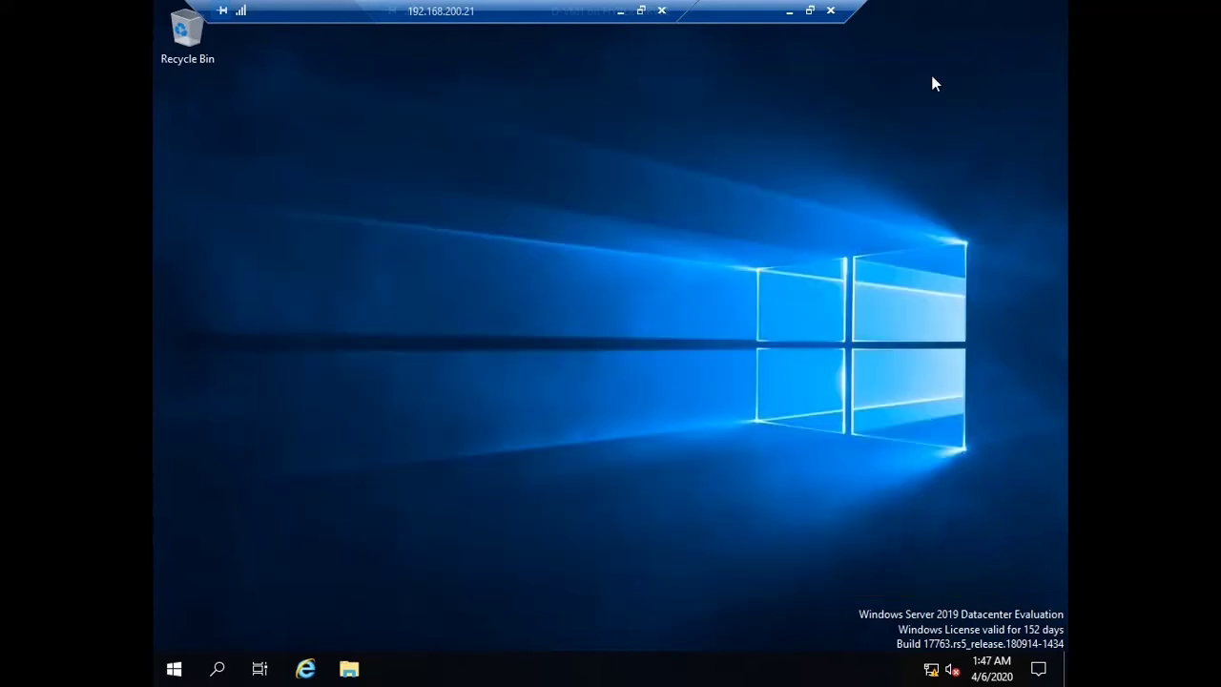
Minimize D-VM1, connect to D-VM2 in full screen, and minimize its Server Manager window
click(789, 10)
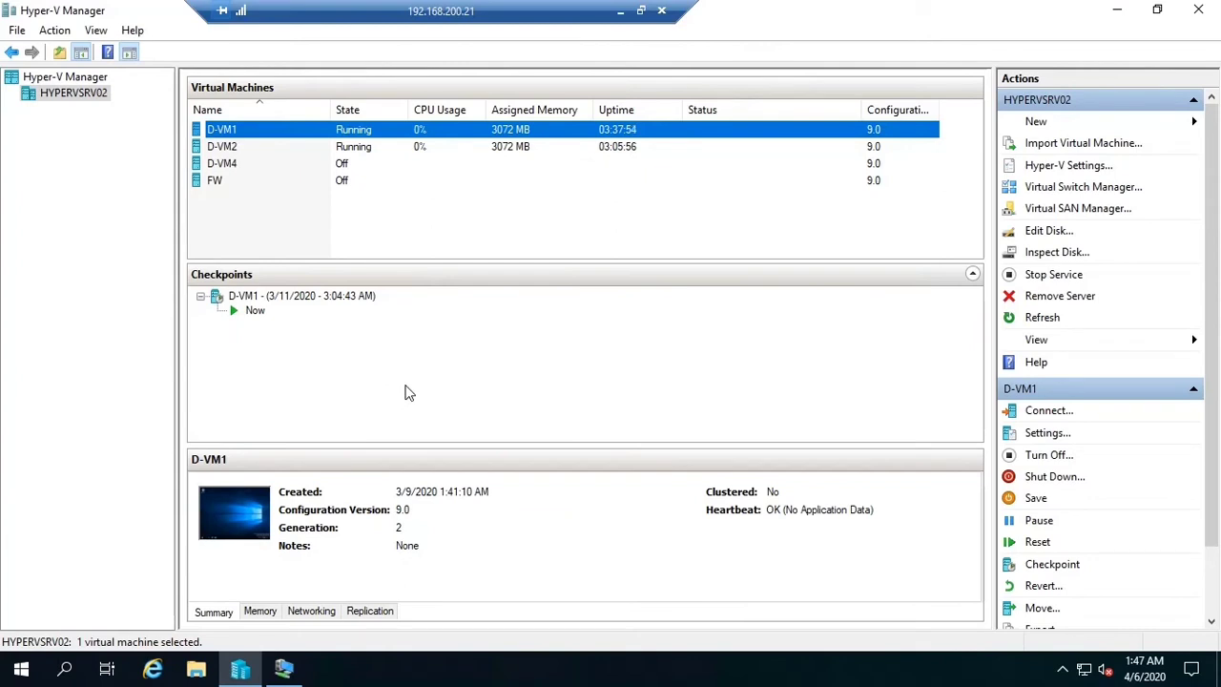
double_click(274, 134)
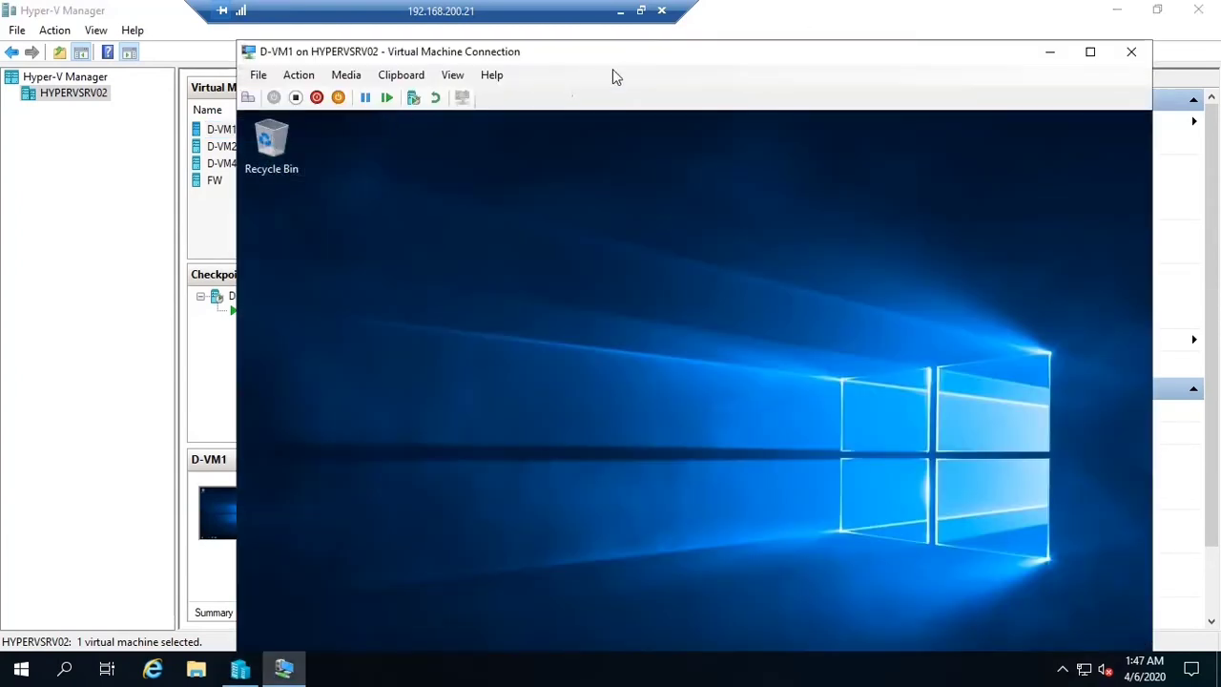
click(1049, 54)
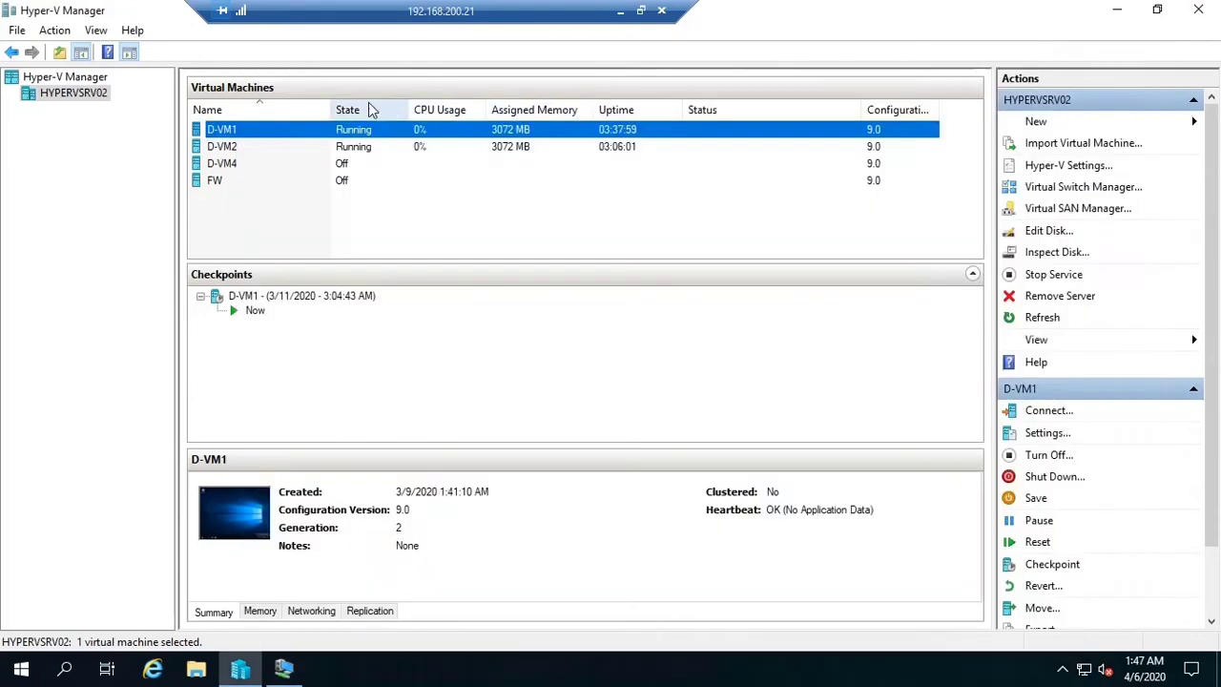
click(289, 145)
double_click(291, 145)
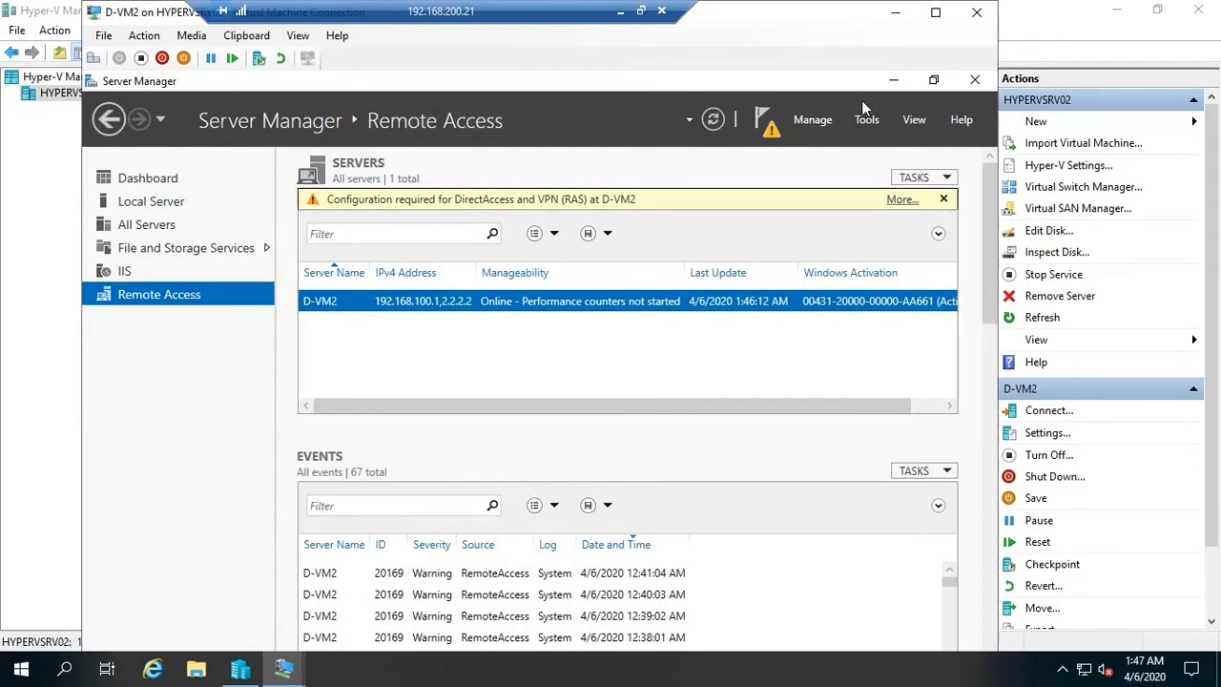
click(893, 80)
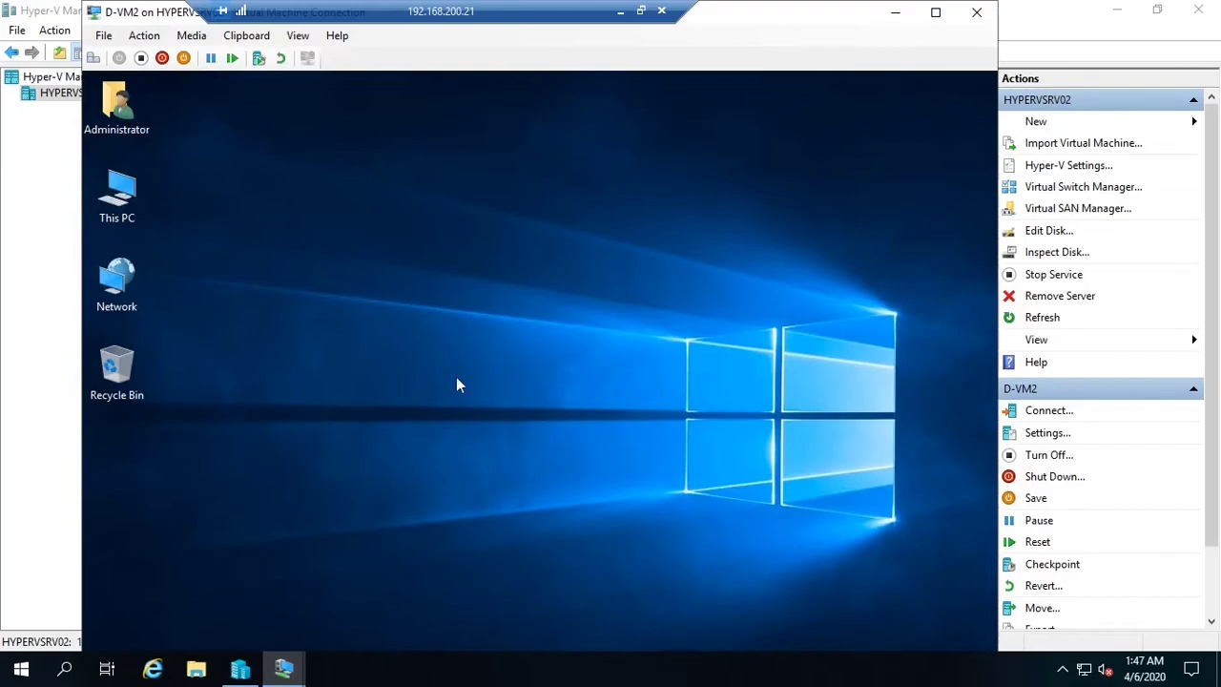
click(927, 13)
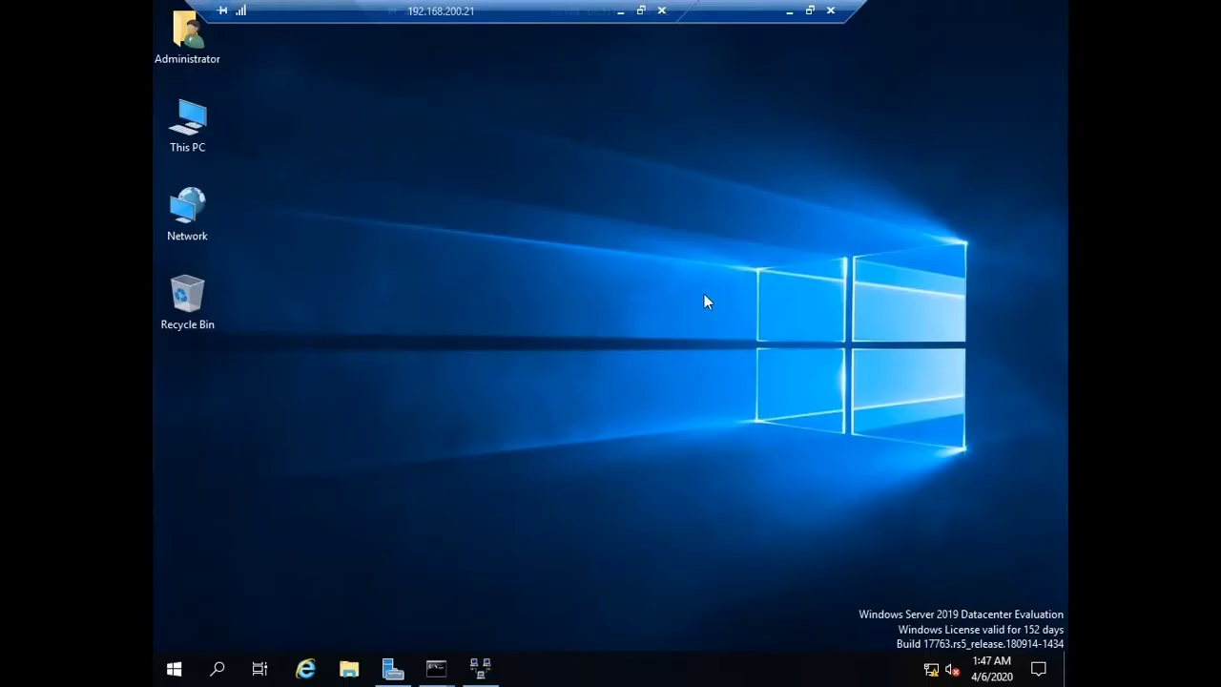
Open Network Connections on D-VM2 by running ncpa.cpl
key(super+r)
text(nc)
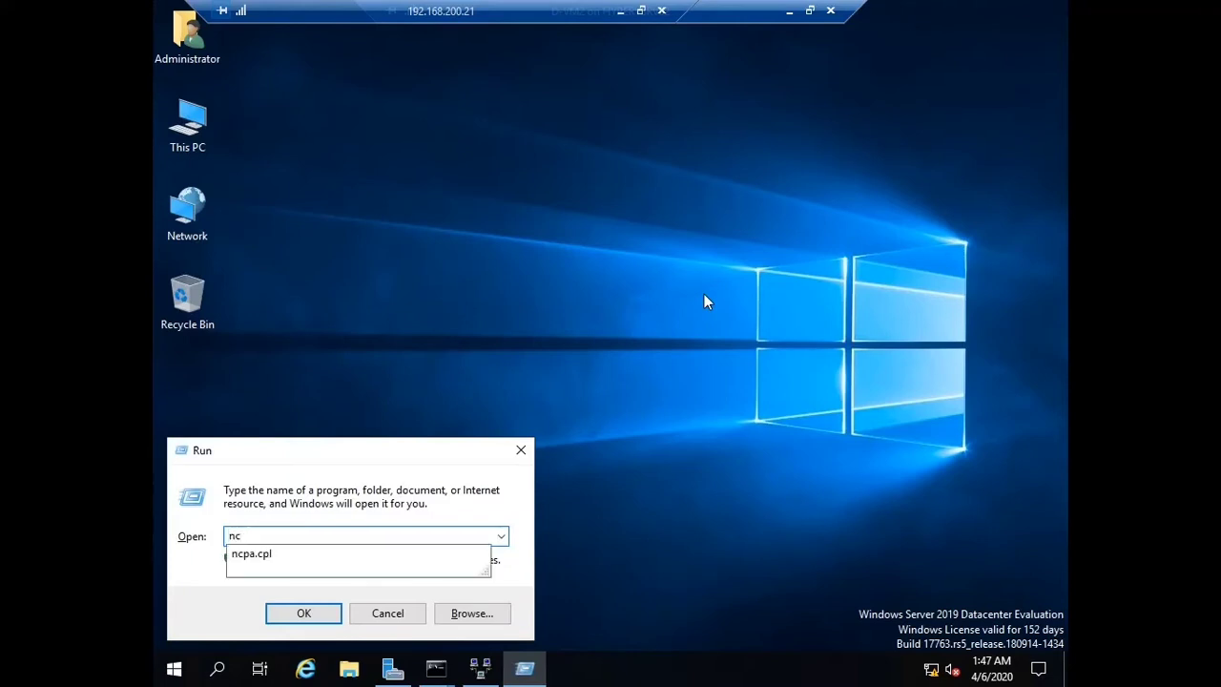
key(Down)
key(Return)
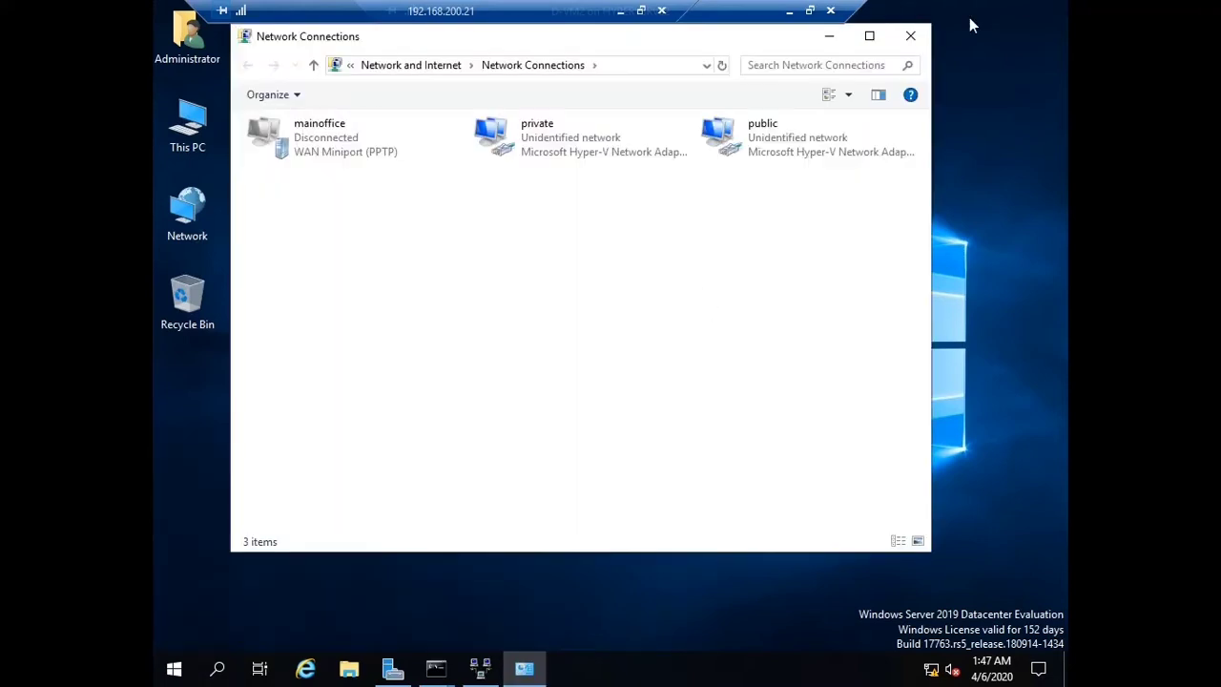
View the status and network connection details of D-VM2's private adapter, and close both dialogs
right_click(556, 136)
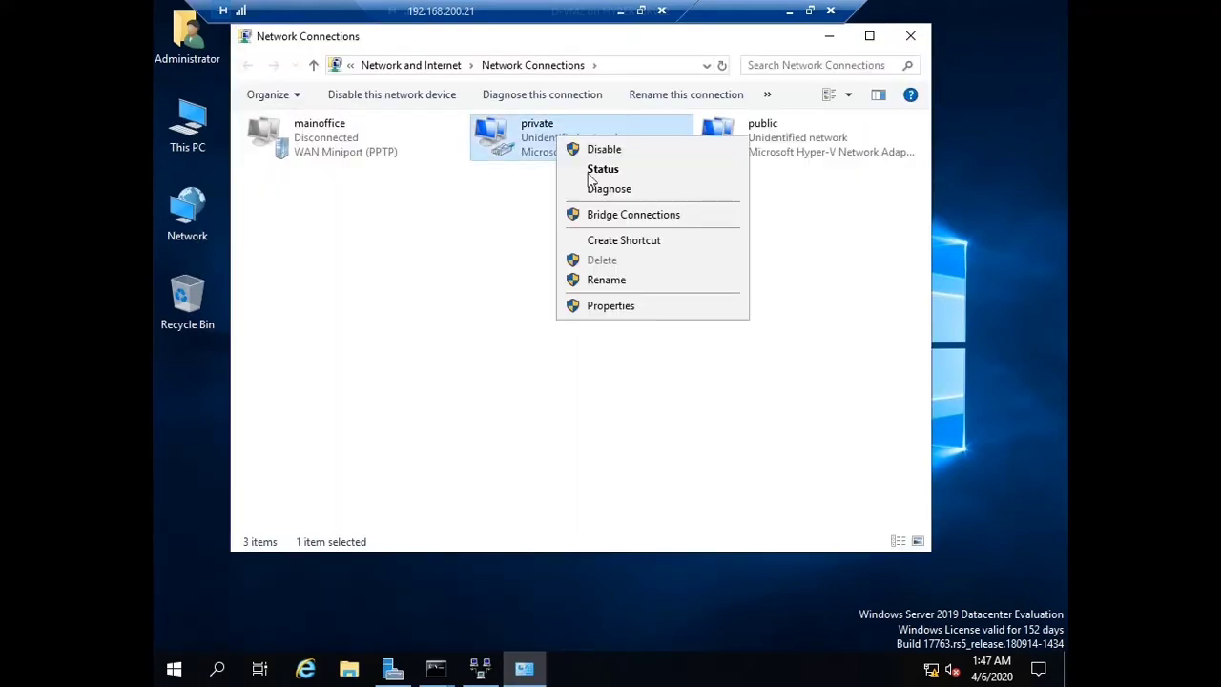
click(598, 169)
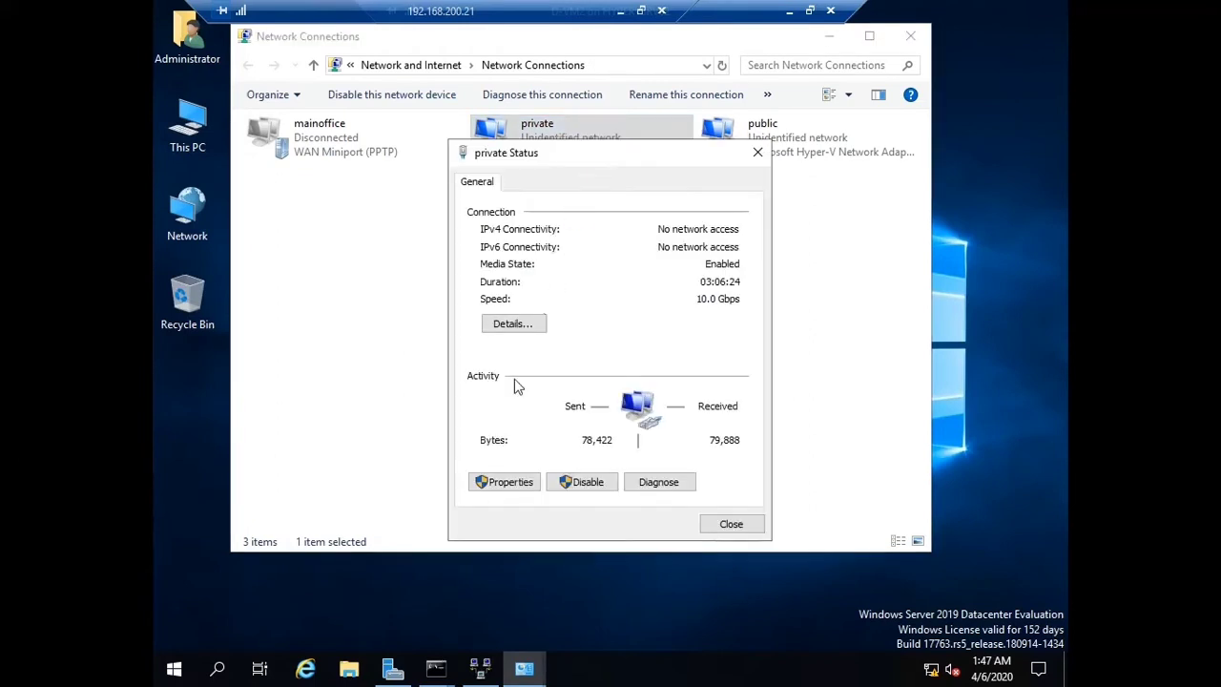
click(513, 325)
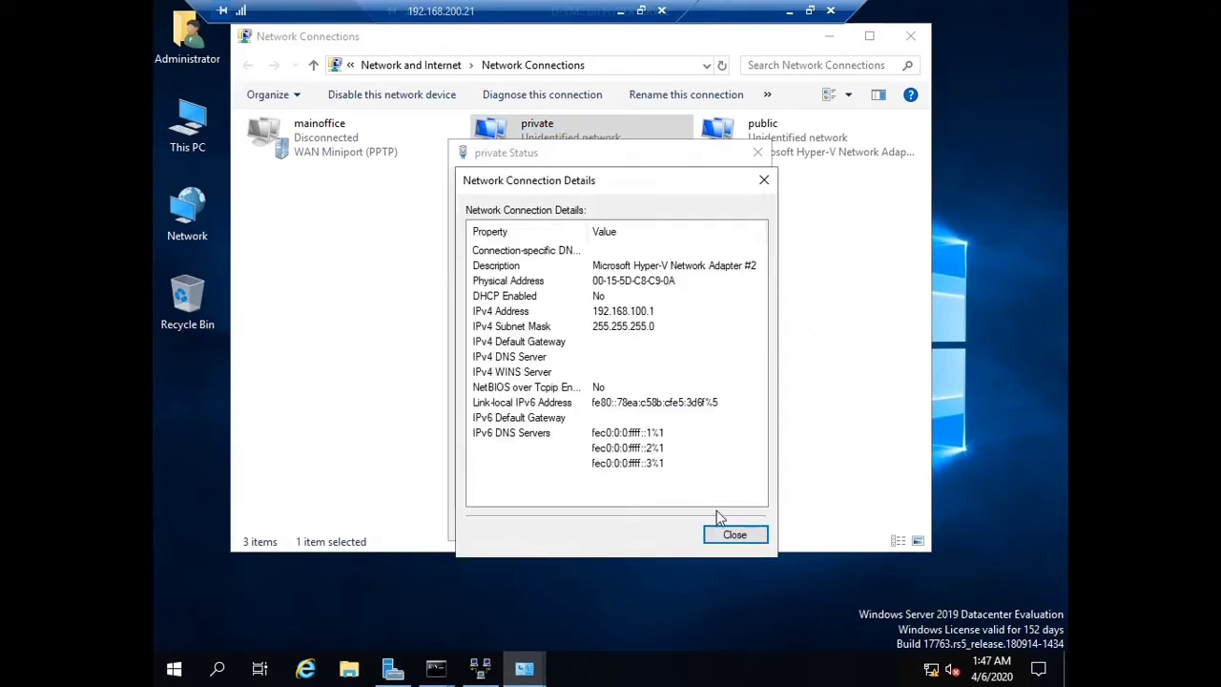
click(734, 534)
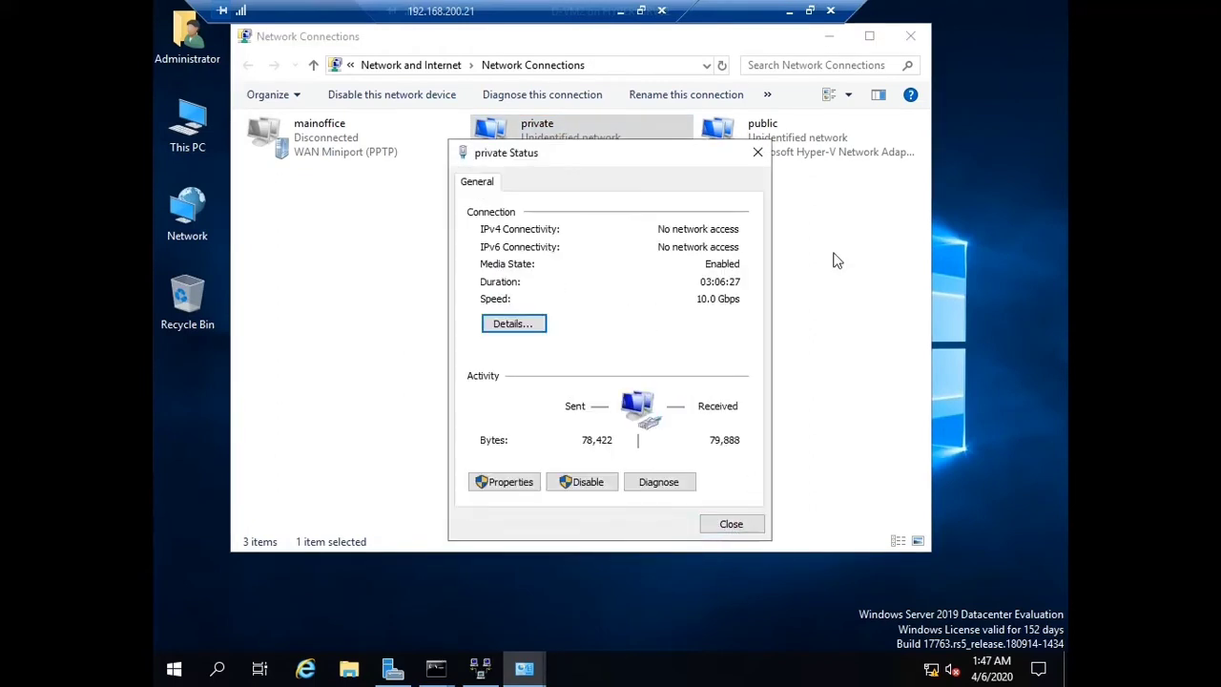
click(757, 153)
right_click(760, 140)
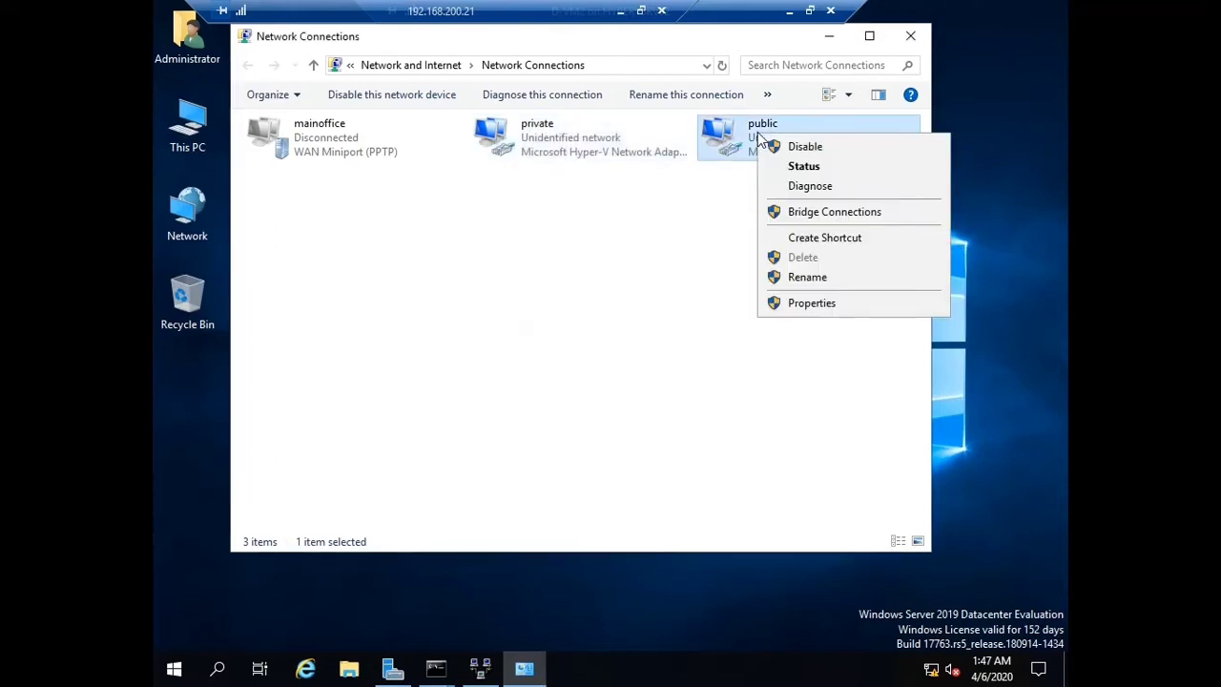
click(815, 303)
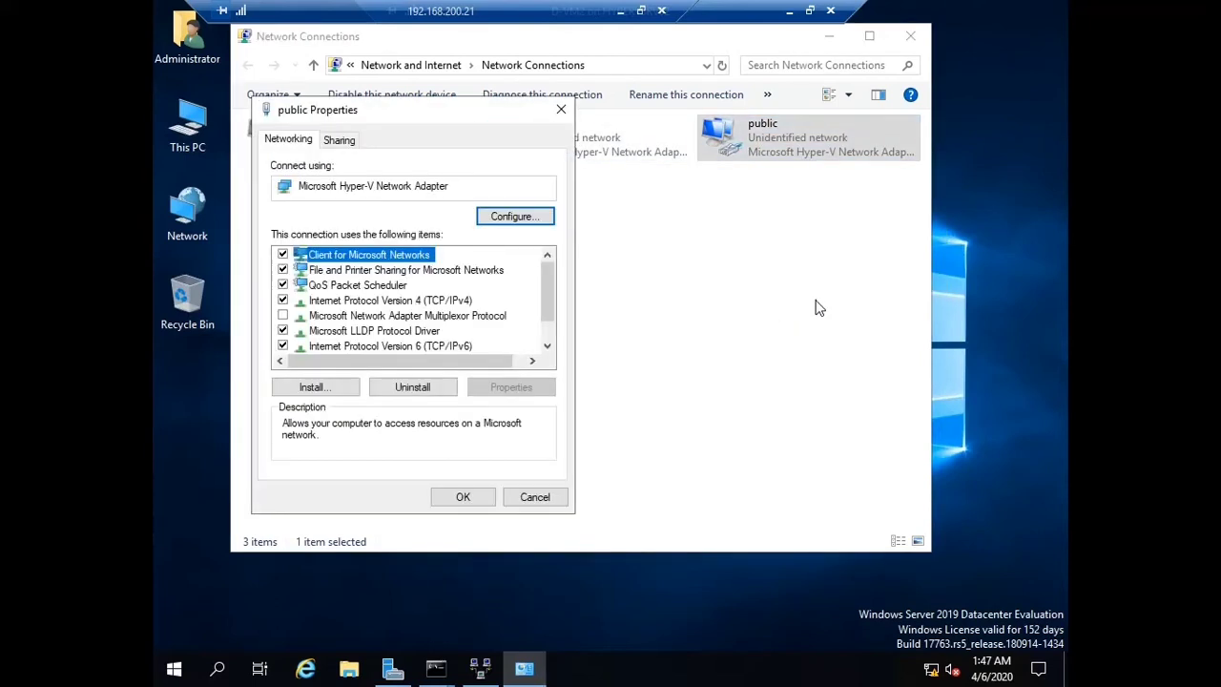
click(560, 110)
right_click(555, 118)
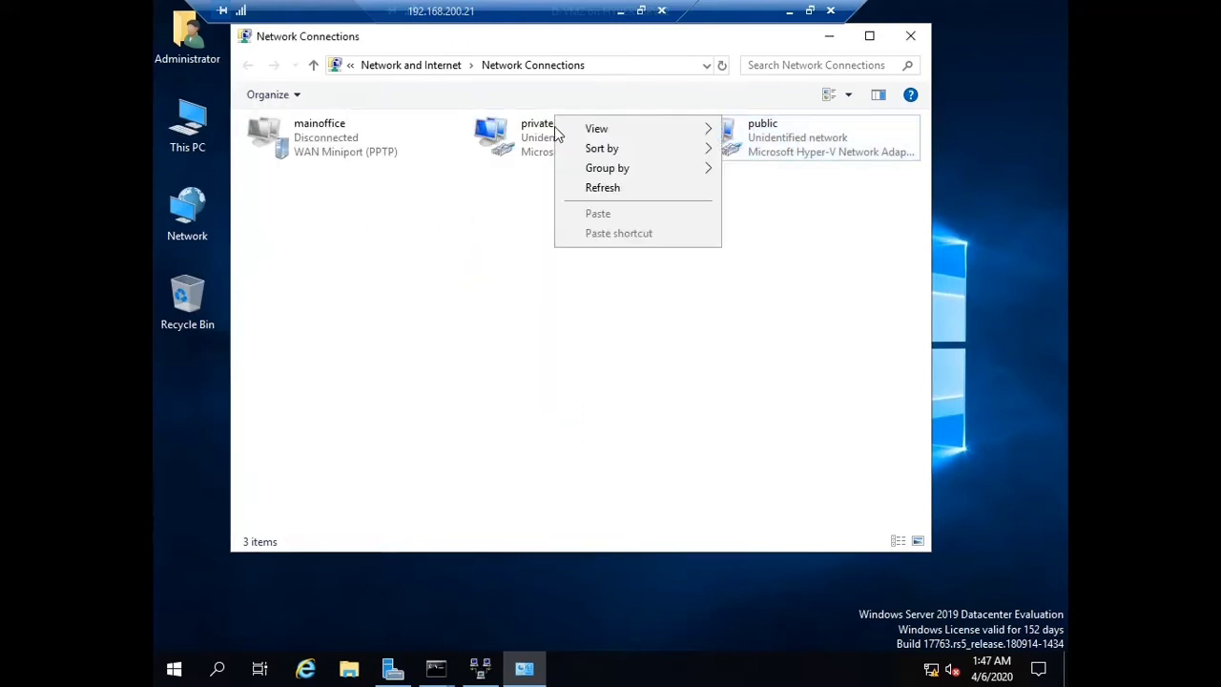
Examine the TCP/IPv4 properties of D-VM2's private adapter and cancel both dialogs without changes
right_click(532, 133)
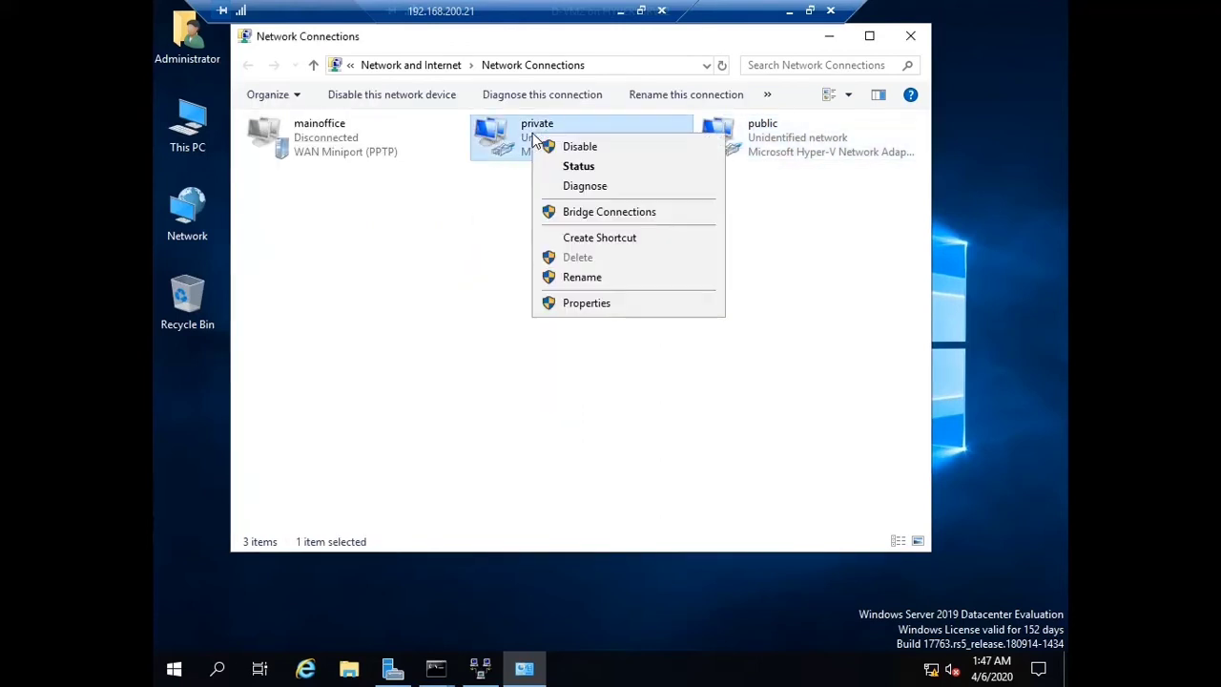
click(577, 303)
double_click(455, 300)
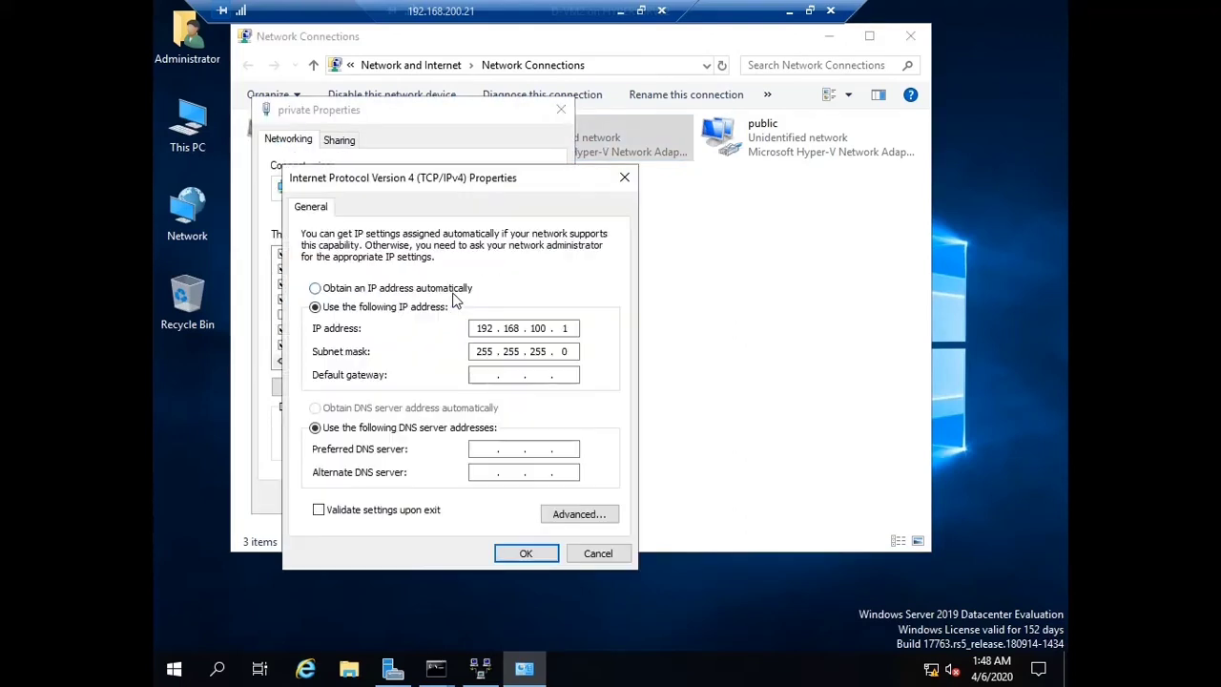
click(593, 553)
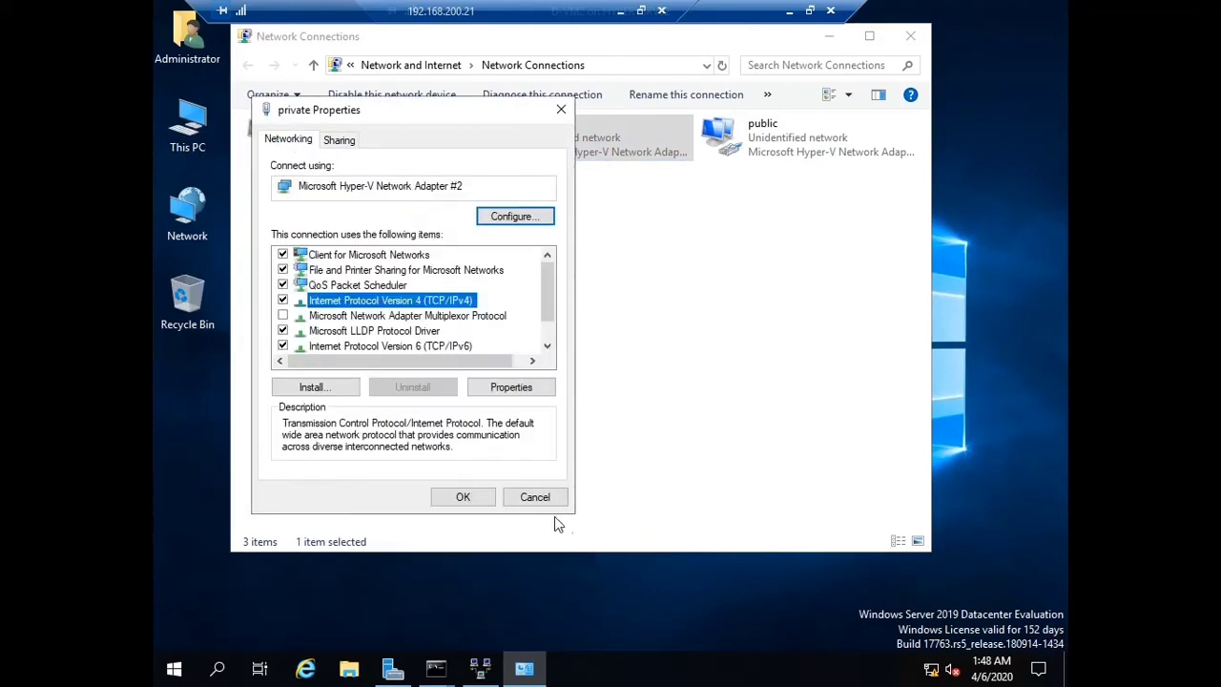
click(539, 497)
Examine the TCP/IPv4 properties of D-VM2's public adapter and cancel both dialogs without changes
right_click(755, 131)
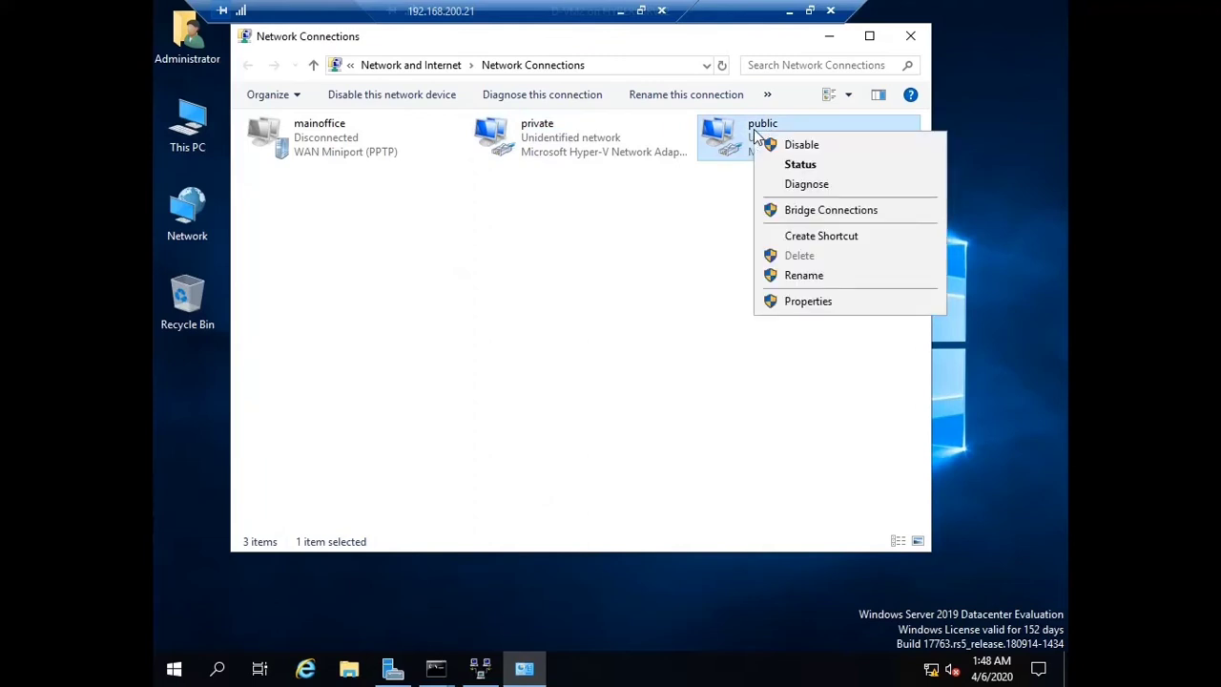
click(812, 300)
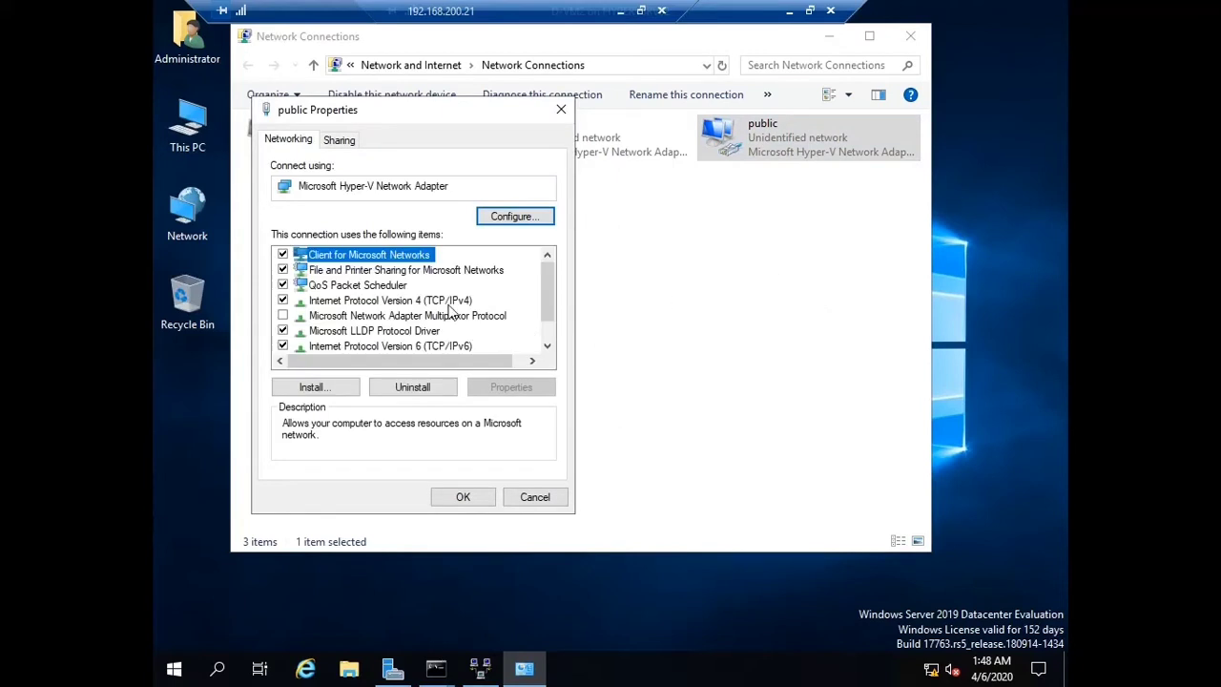
double_click(445, 300)
click(597, 553)
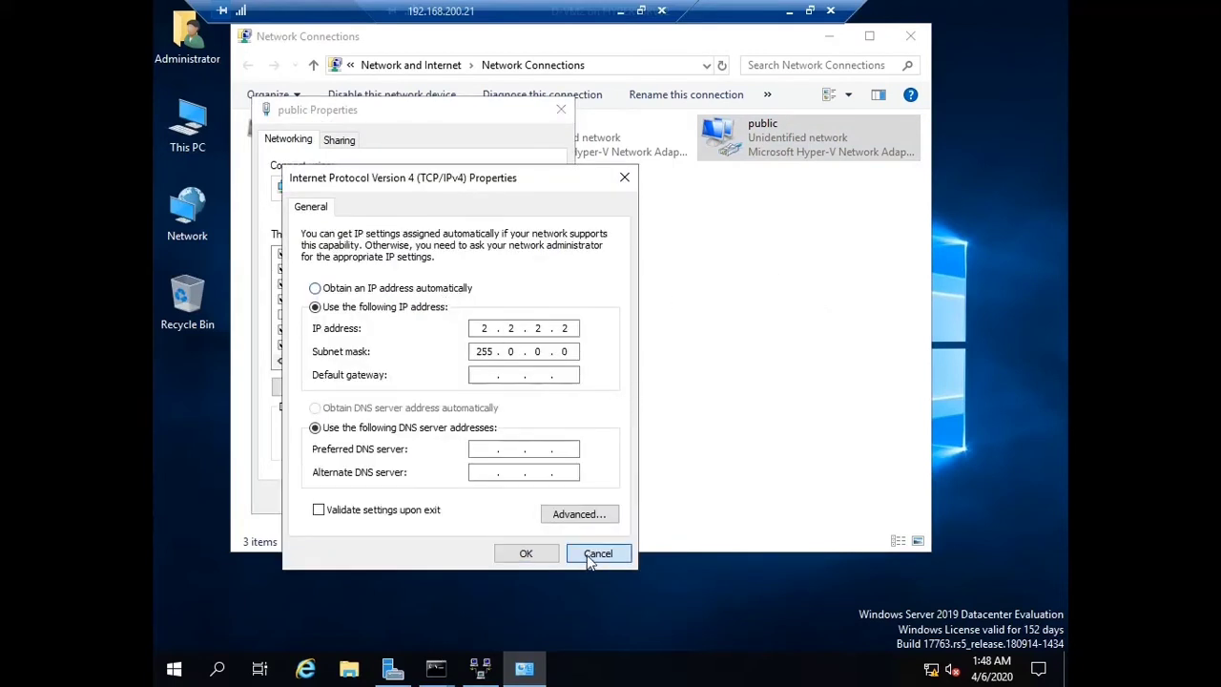
click(544, 498)
click(566, 468)
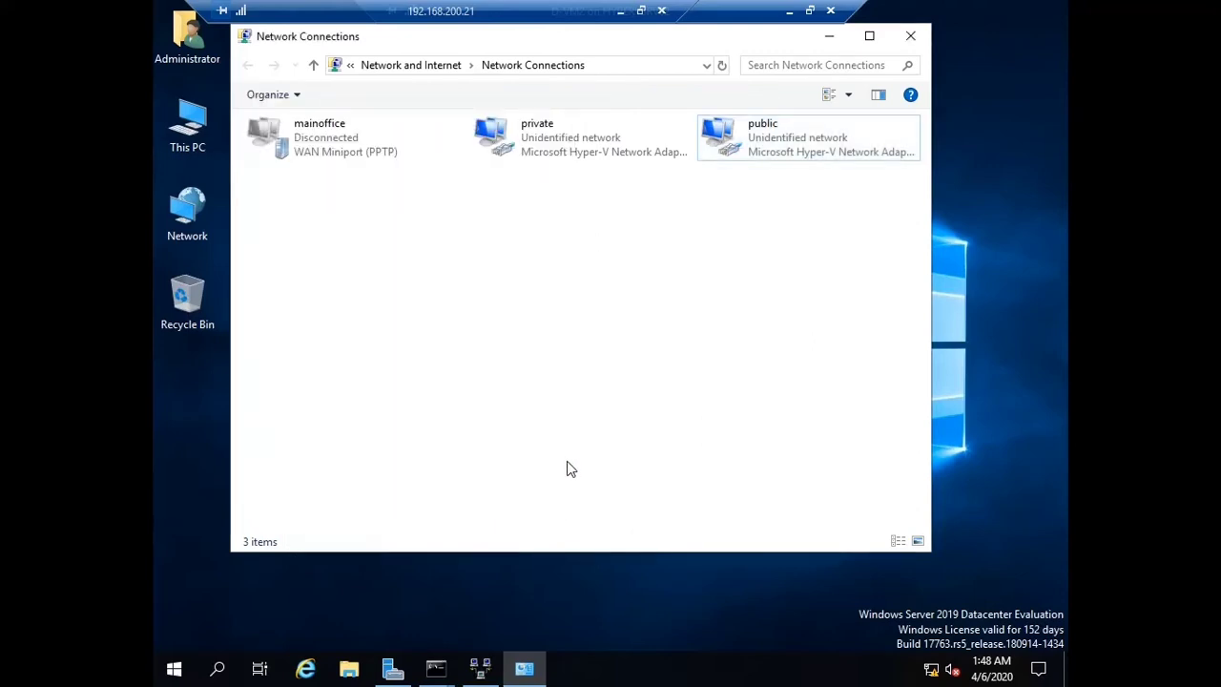
Minimize D-VM2, bring D-VM1 back in full screen, and open its Network Connections by running ncpa.cpl
click(790, 11)
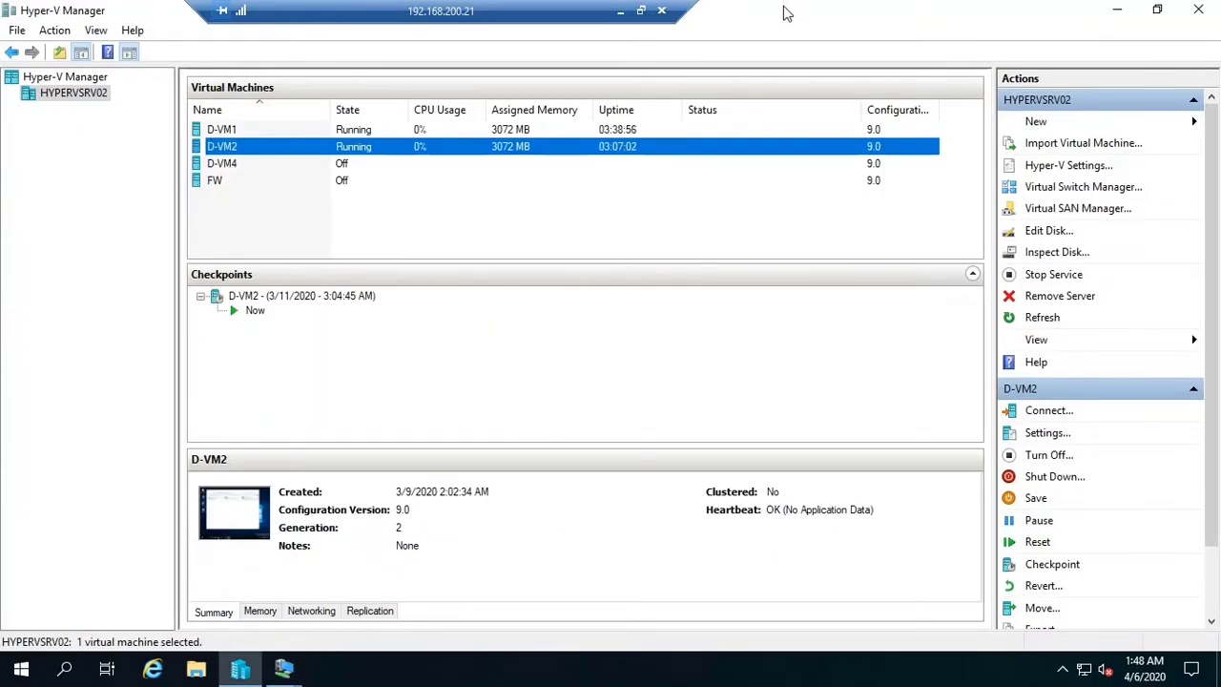
double_click(365, 130)
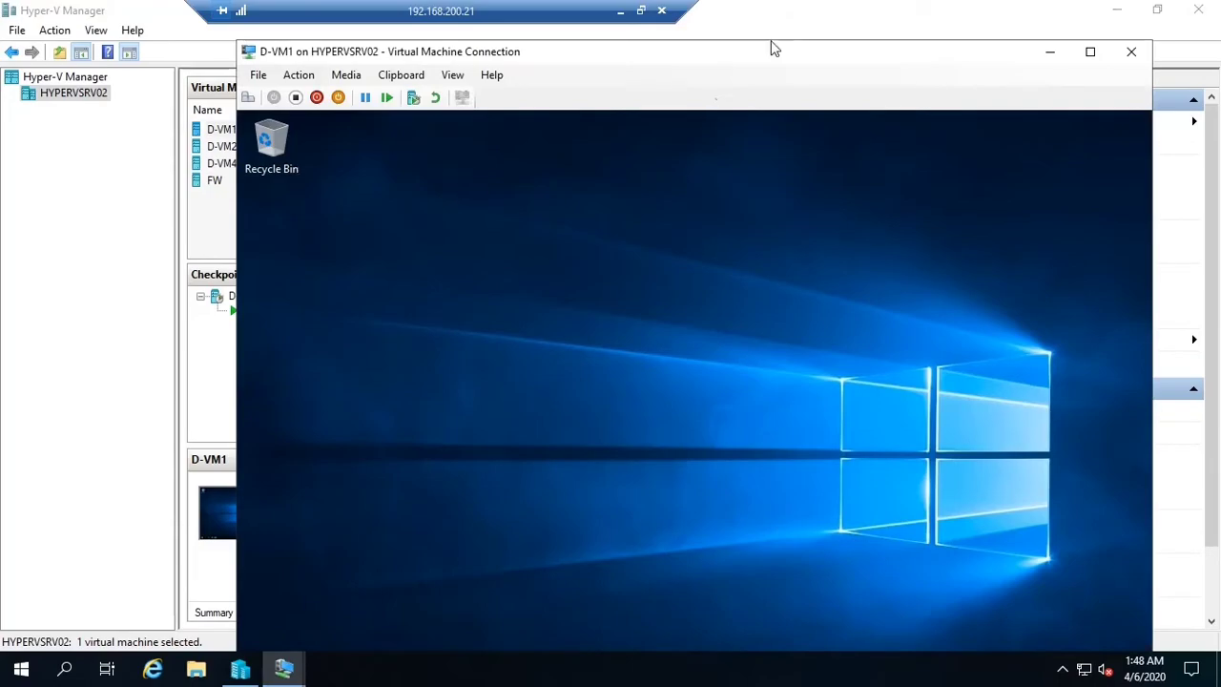
click(1090, 51)
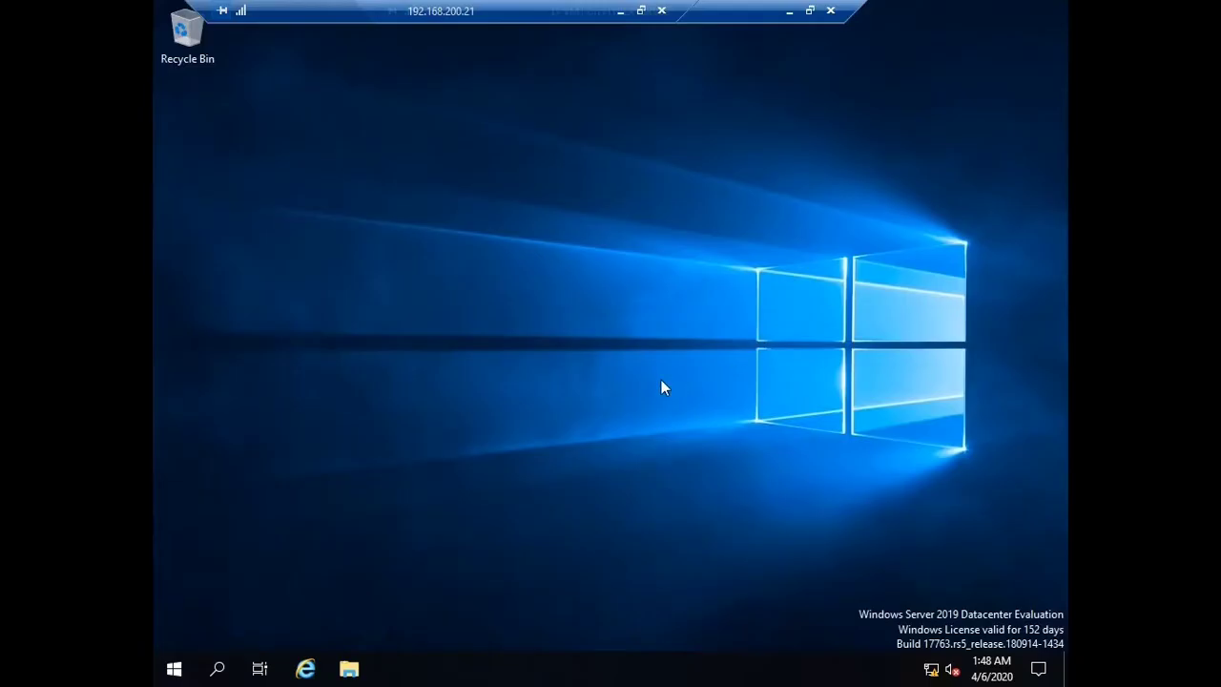
key(super+r)
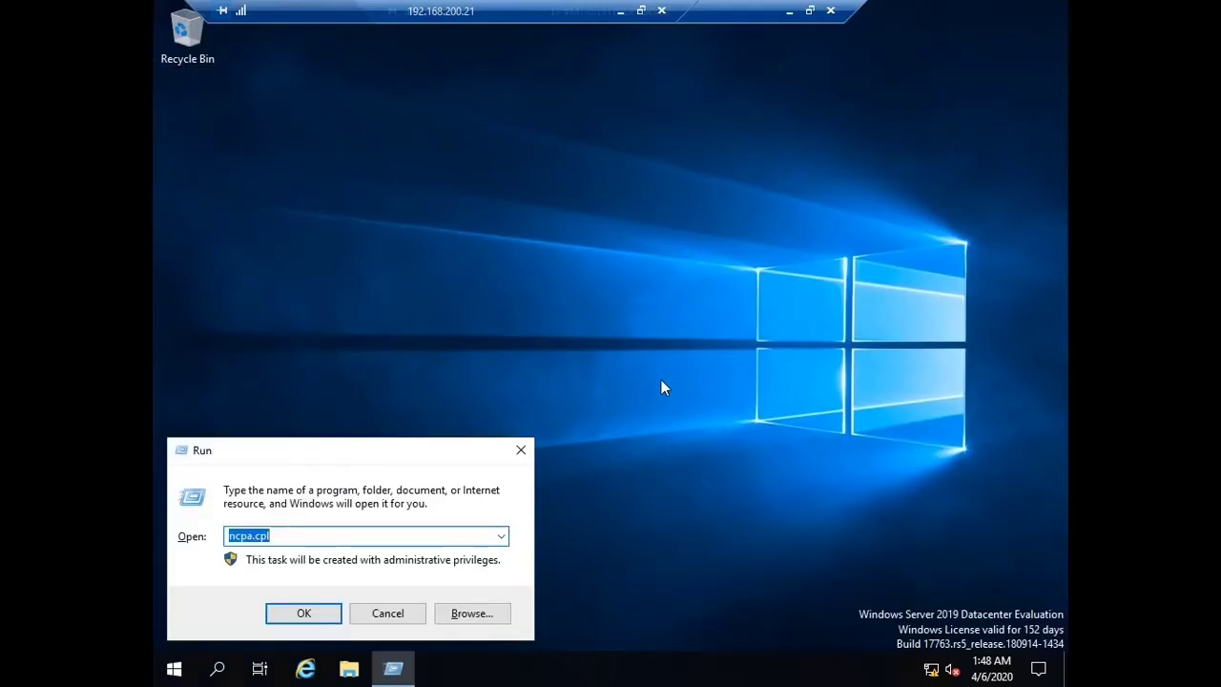
key(Return)
Open the TCP/IPv4 properties of D-VM1's Ethernet adapter to check its IP address, gateway and DNS settings
click(351, 169)
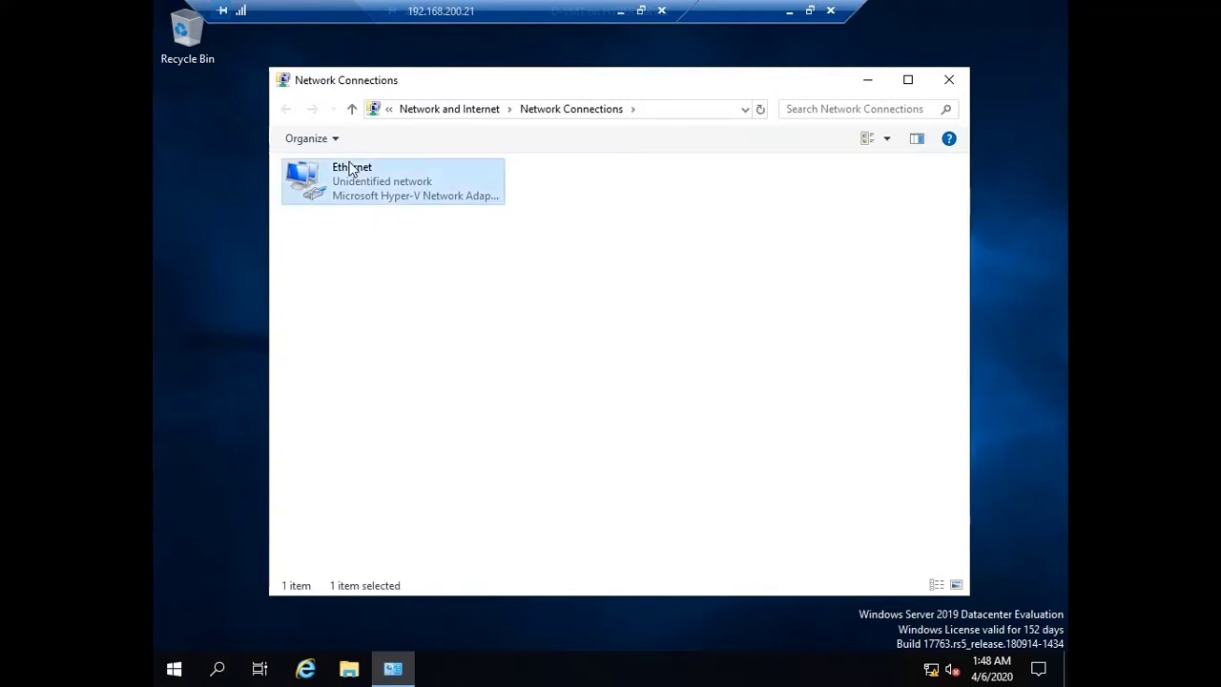
right_click(349, 180)
click(453, 350)
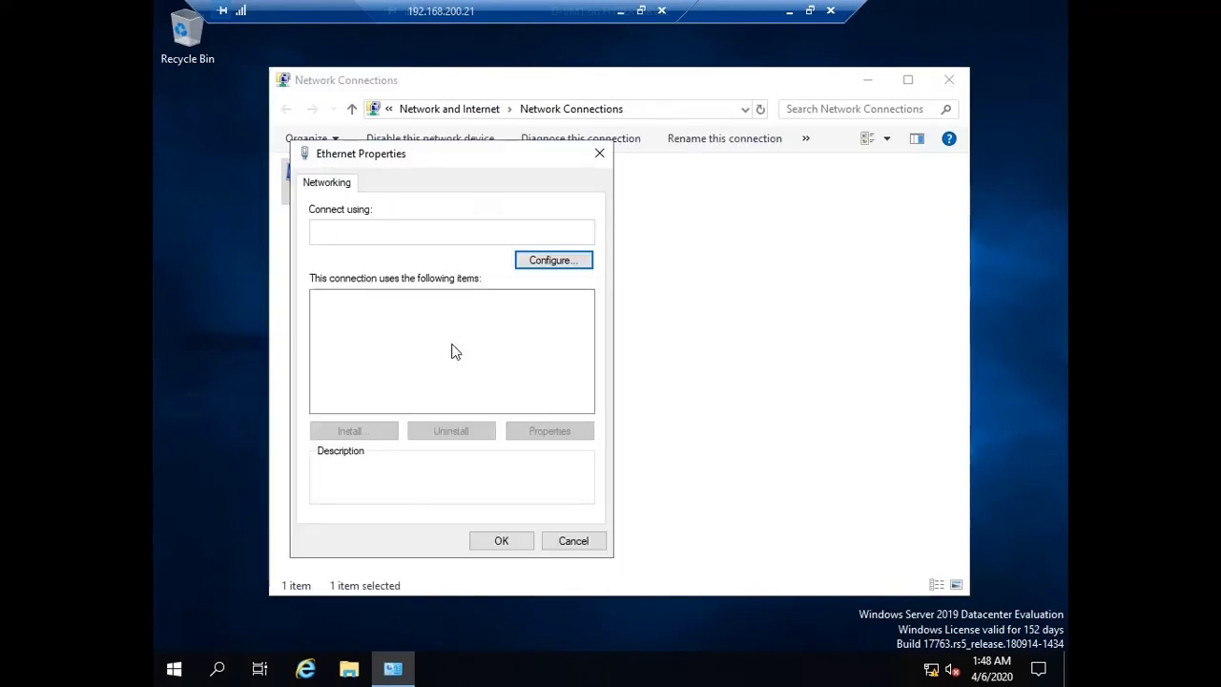
double_click(482, 345)
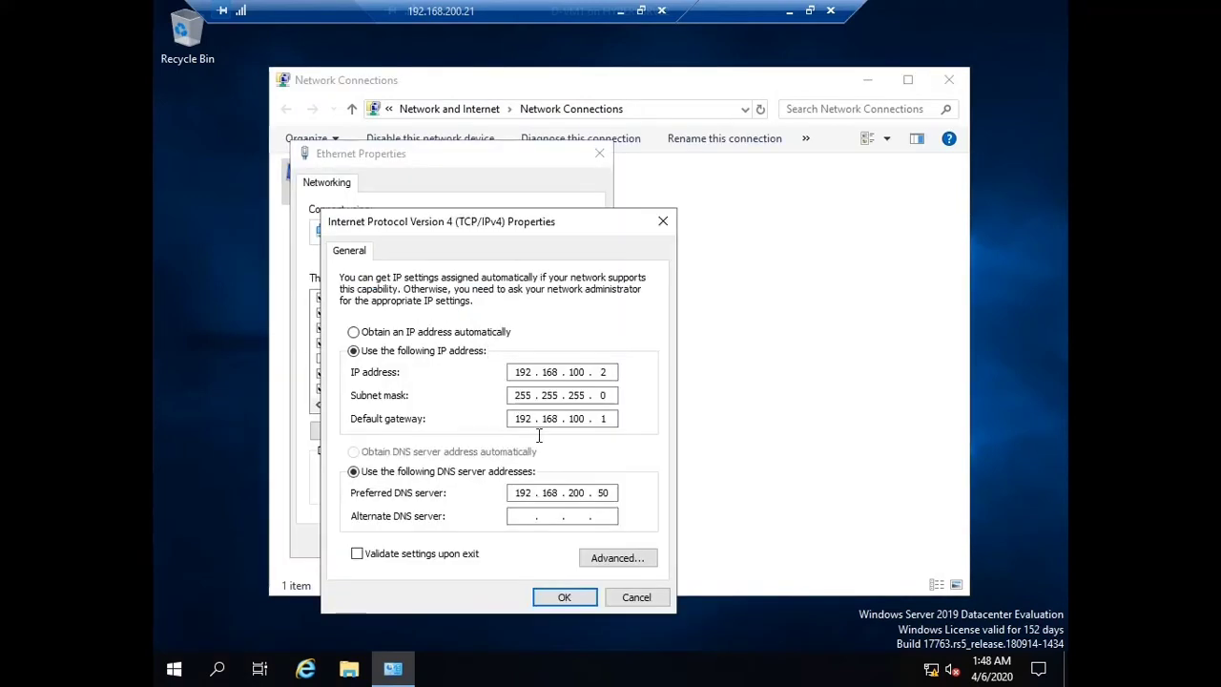
Cancel D-VM1's adapter dialogs without changes, then close Network Connections and minimize the virtual machine
click(635, 594)
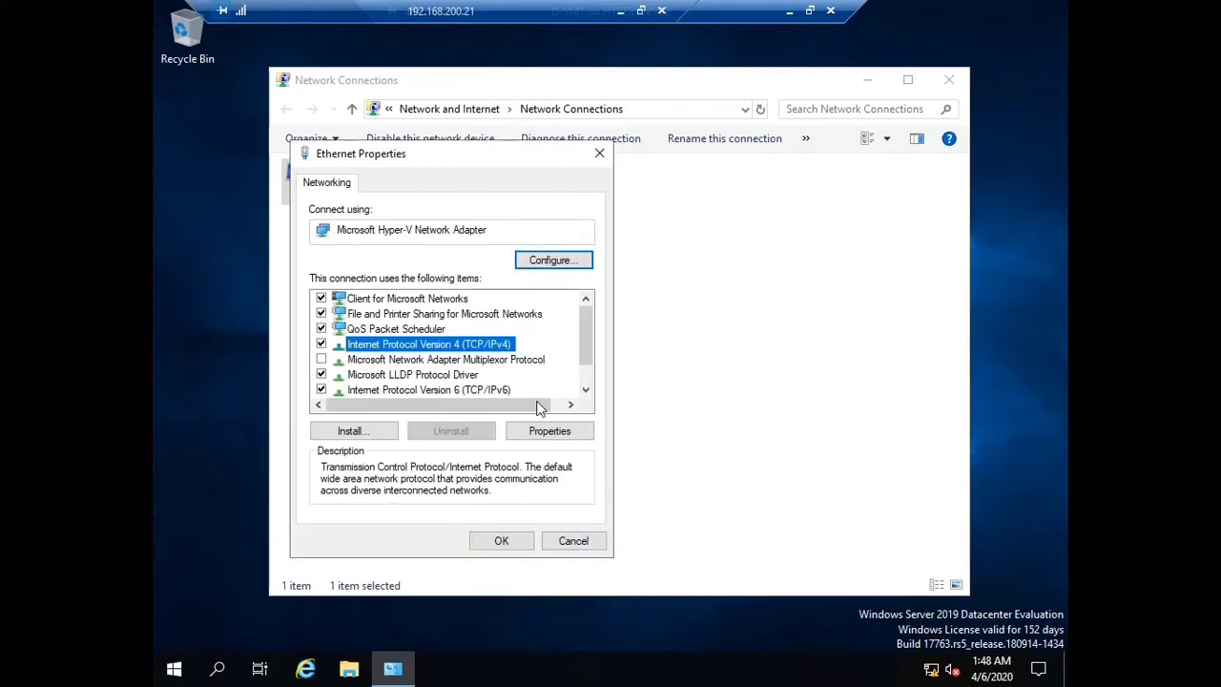
click(573, 540)
click(948, 79)
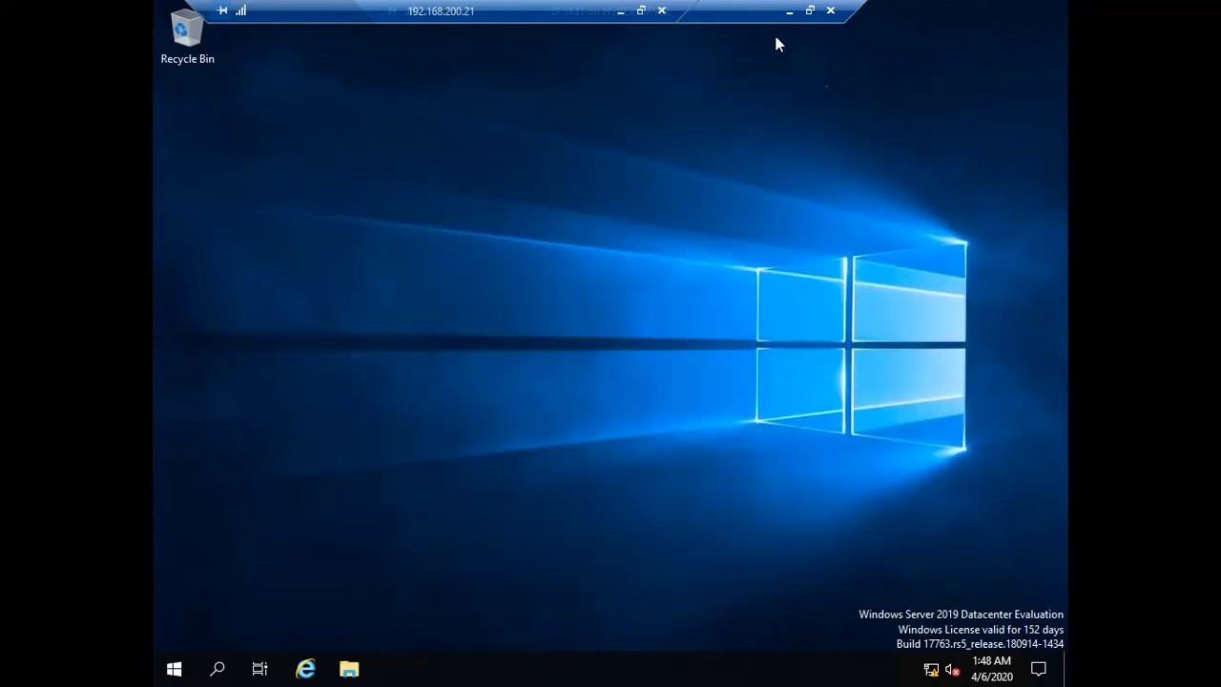
click(788, 13)
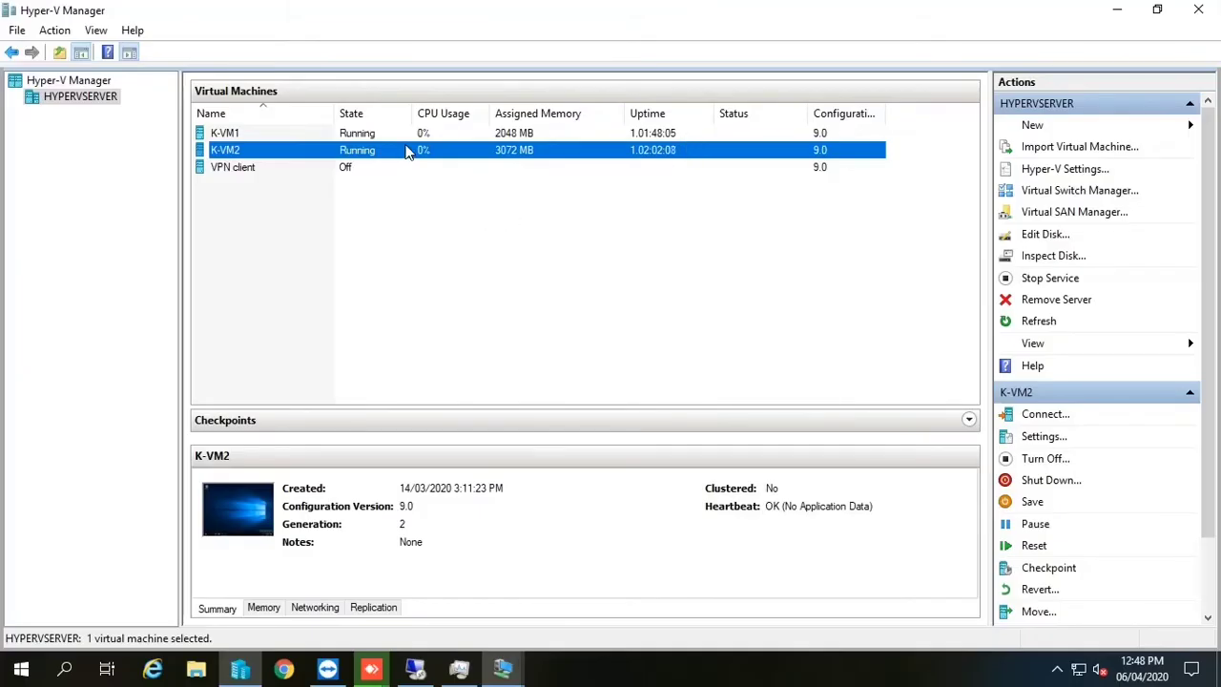
Open K-VM2 from HYPERVSERVER in full screen and bring up its Routing and Remote Access console
double_click(409, 153)
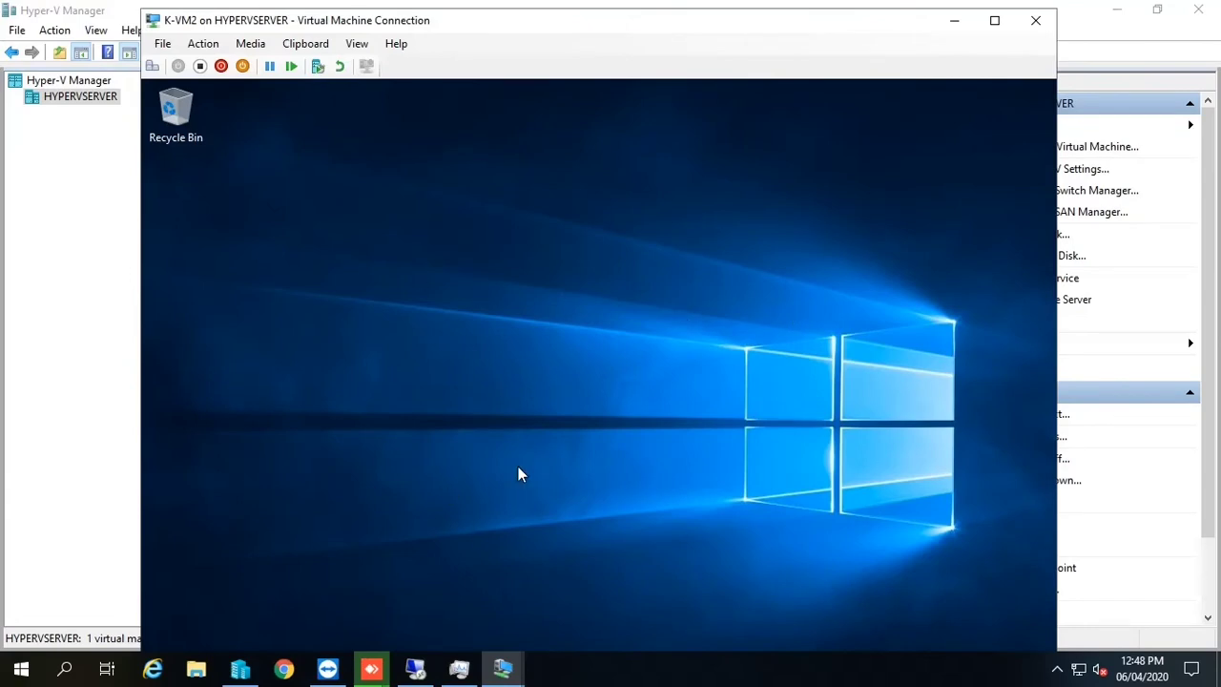
click(991, 21)
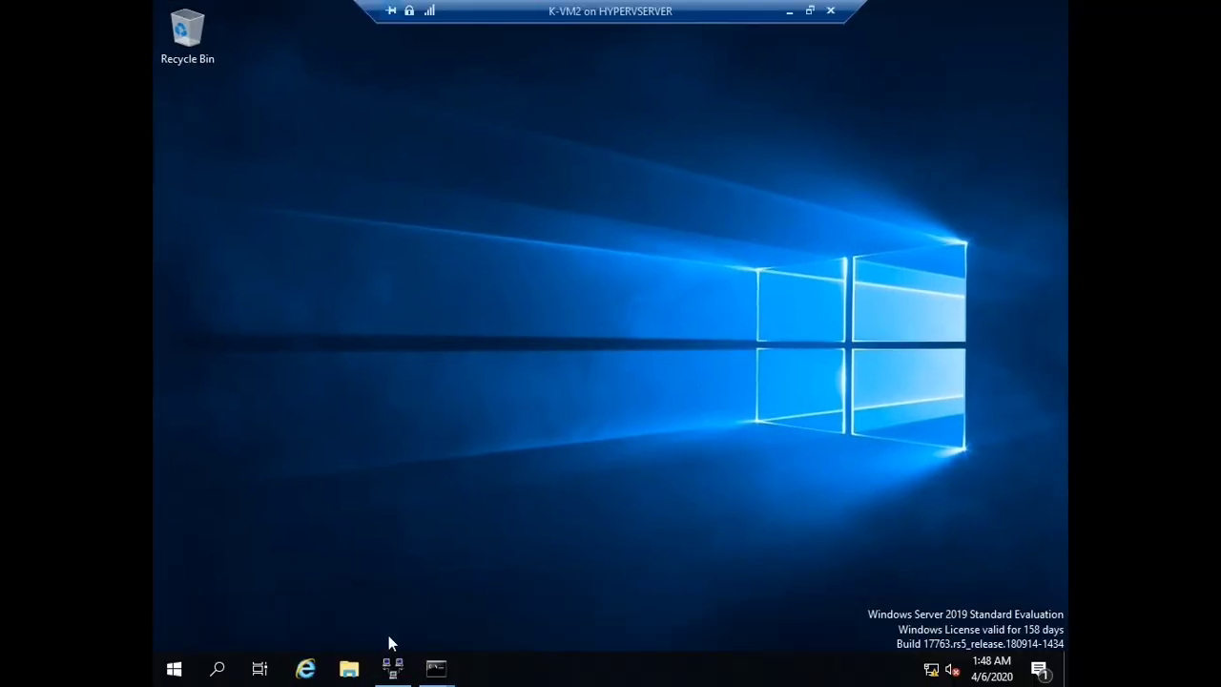
click(392, 668)
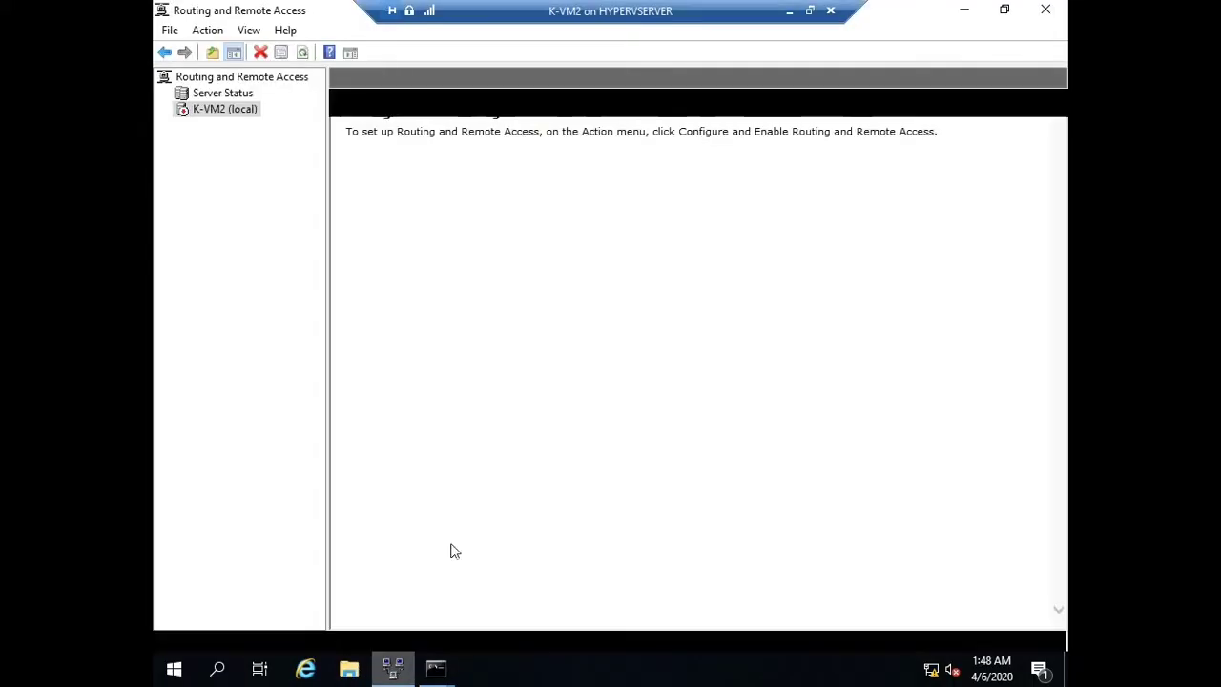
Configure and enable Routing and Remote Access on K-VM2 as a custom configuration with LAN routing, and start the service
right_click(242, 112)
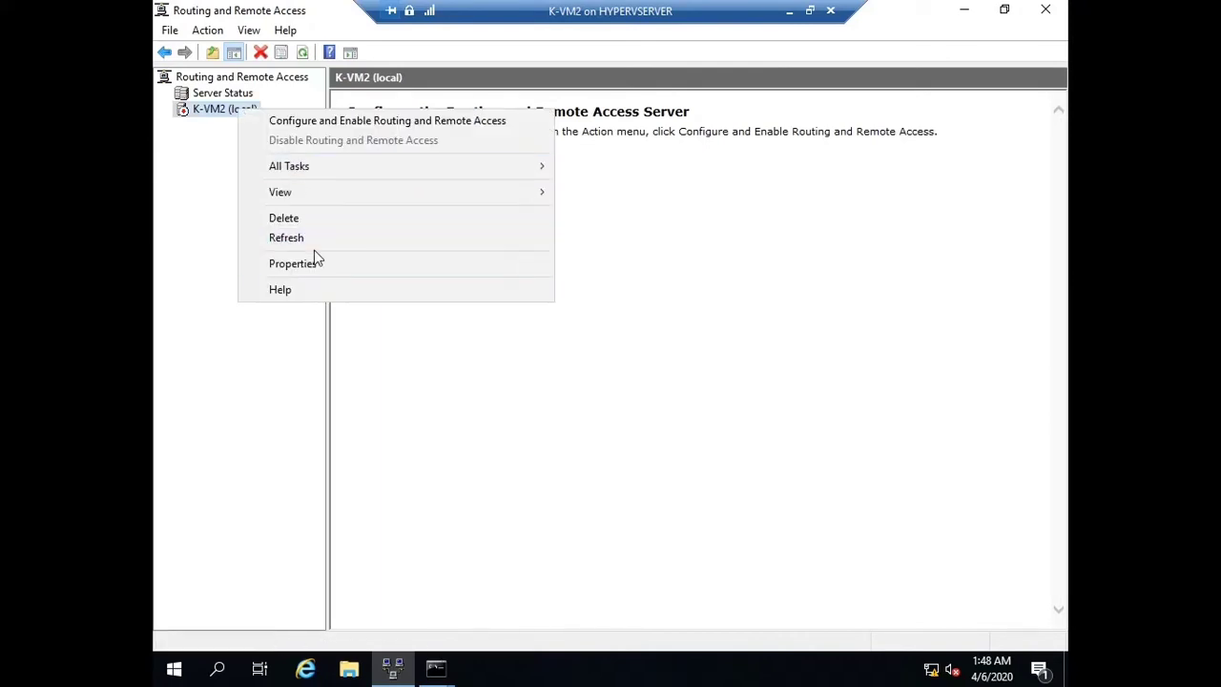
click(353, 120)
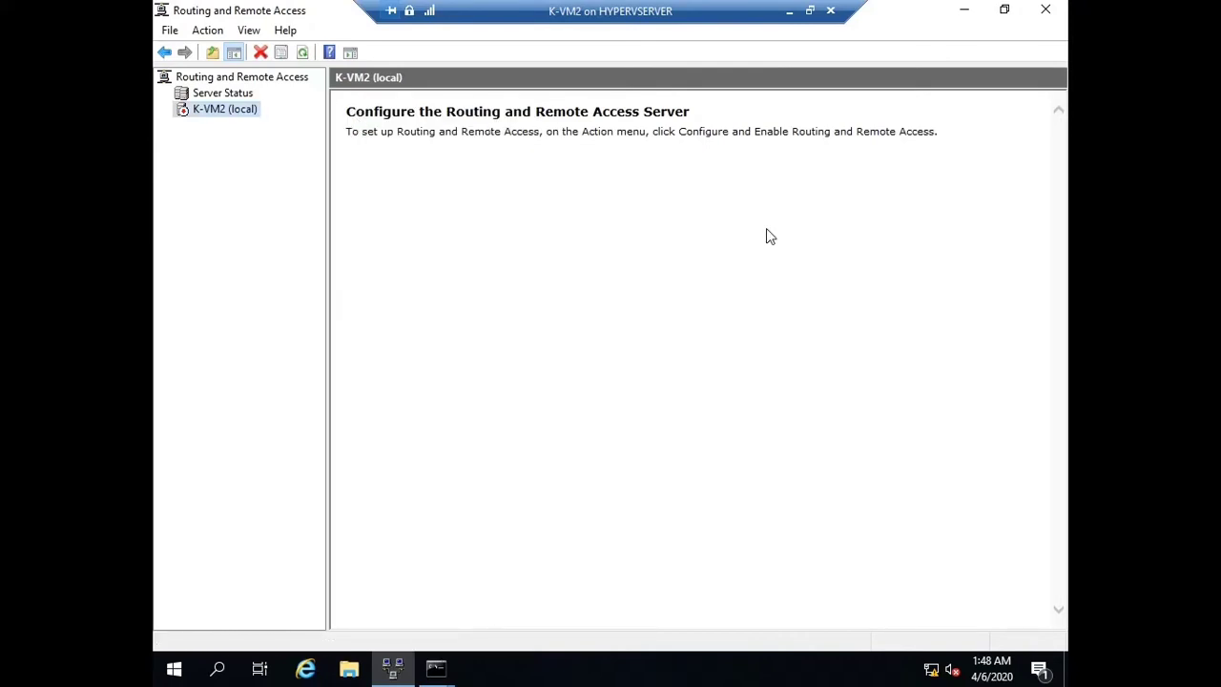
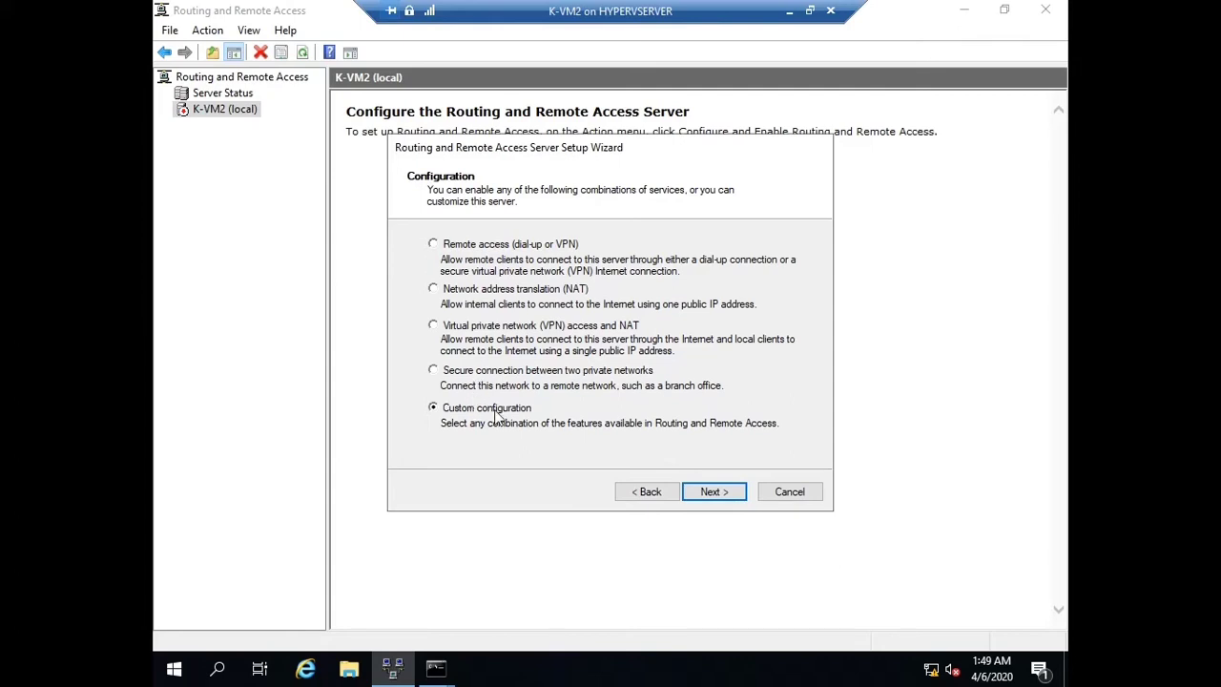
click(720, 493)
click(452, 350)
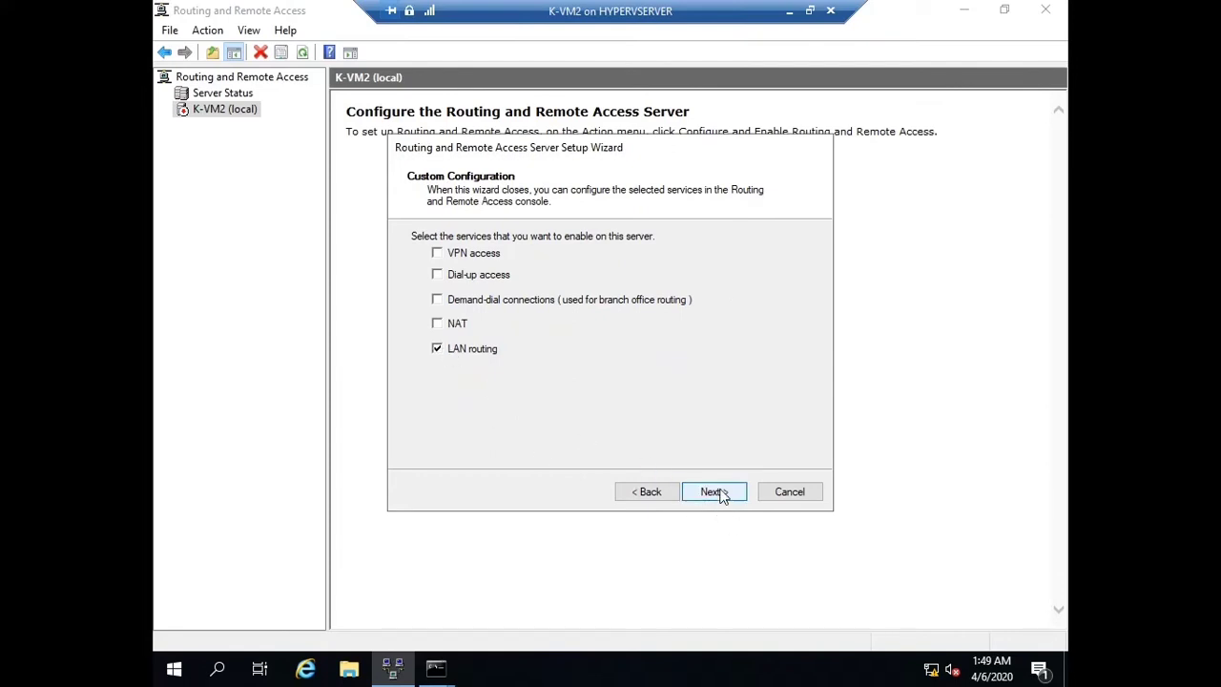
click(722, 494)
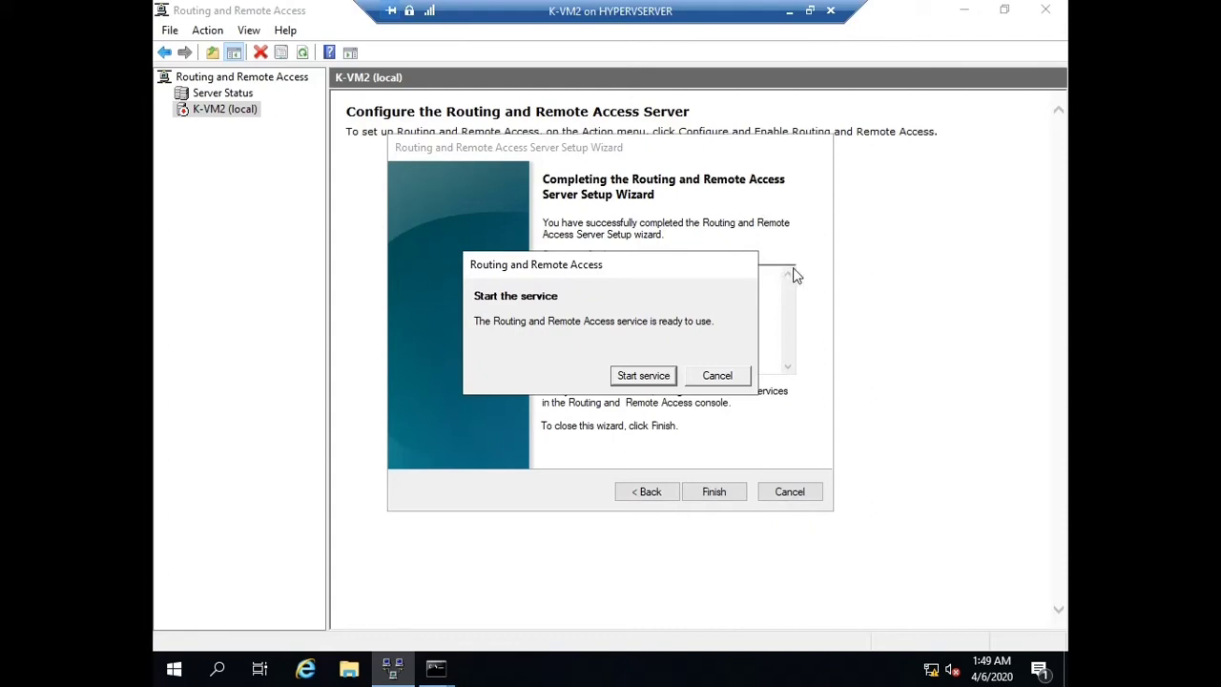
click(660, 376)
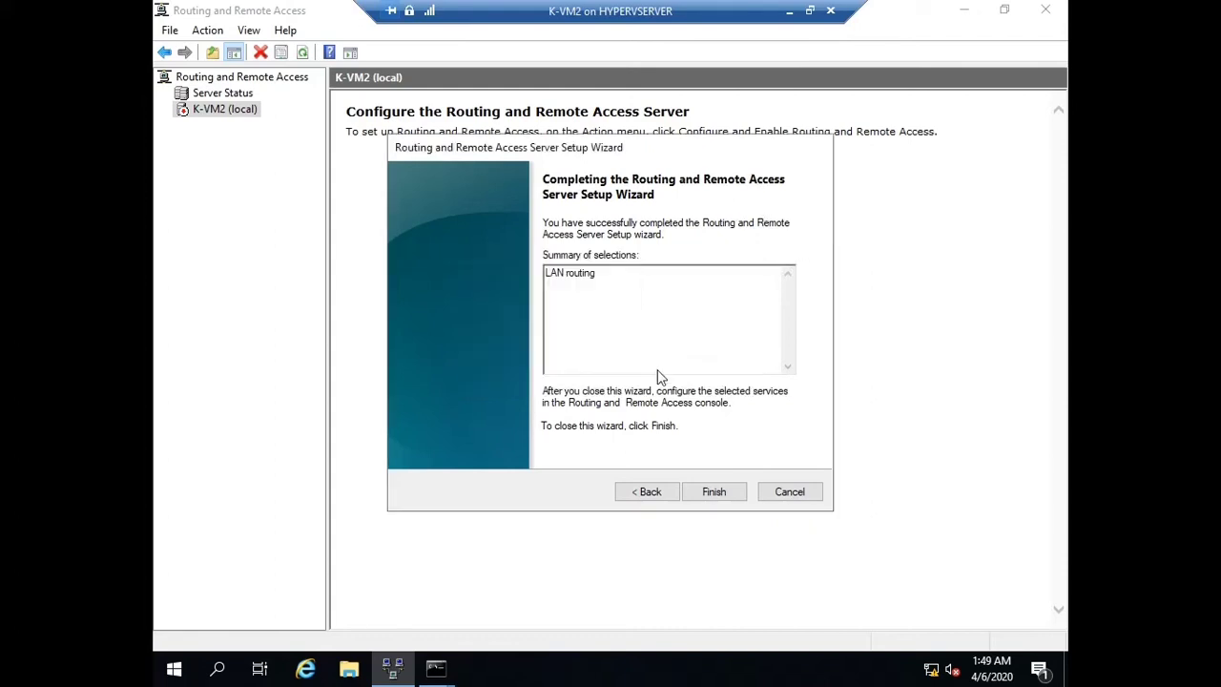
Switch to D-VM2 on HYPERVSRV02, close Network Connections, and bring up its Routing and Remote Access console in full screen
click(788, 11)
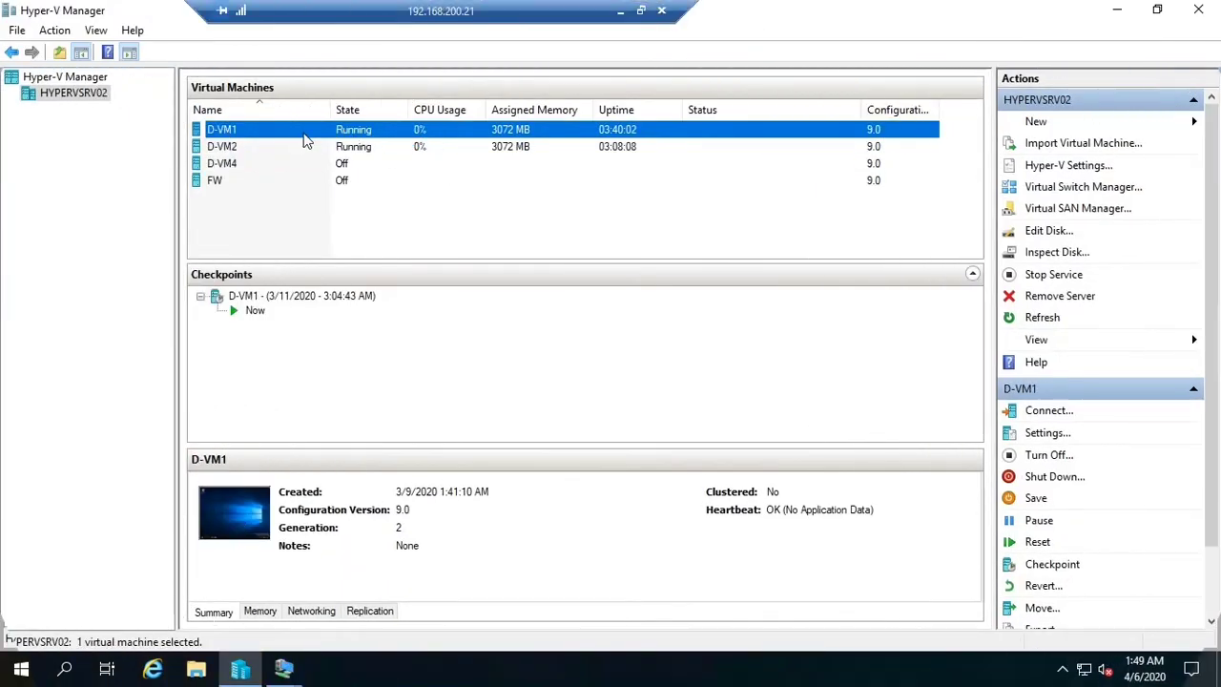
double_click(298, 143)
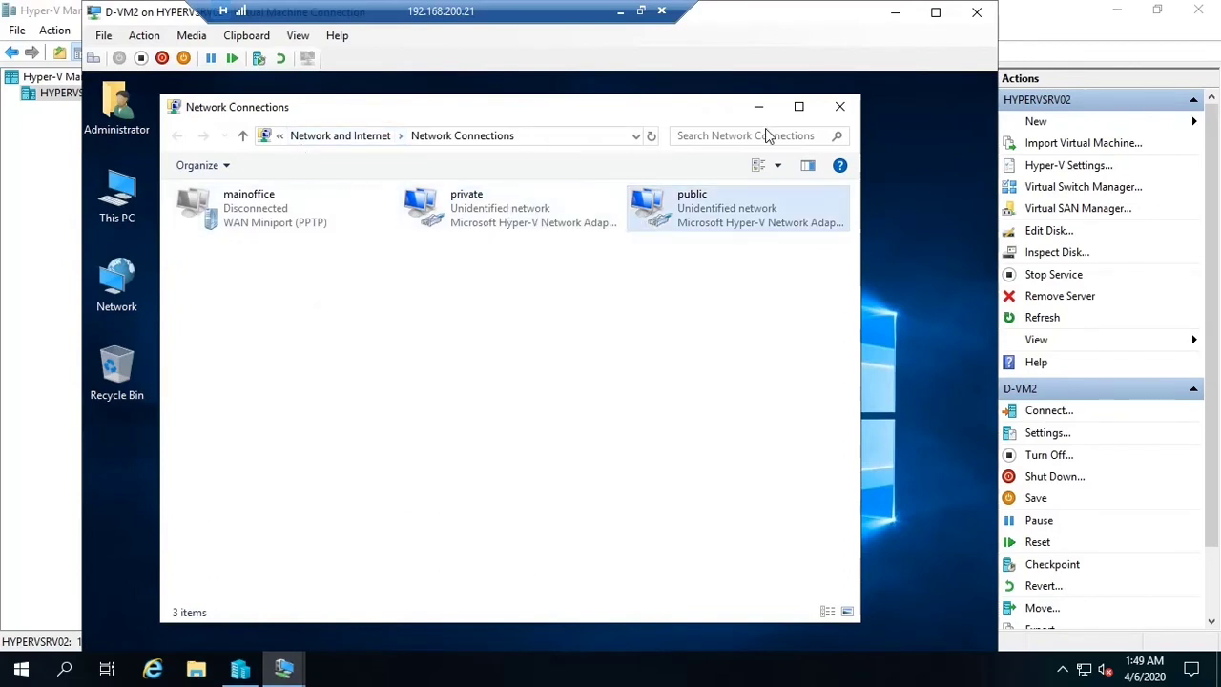
click(839, 106)
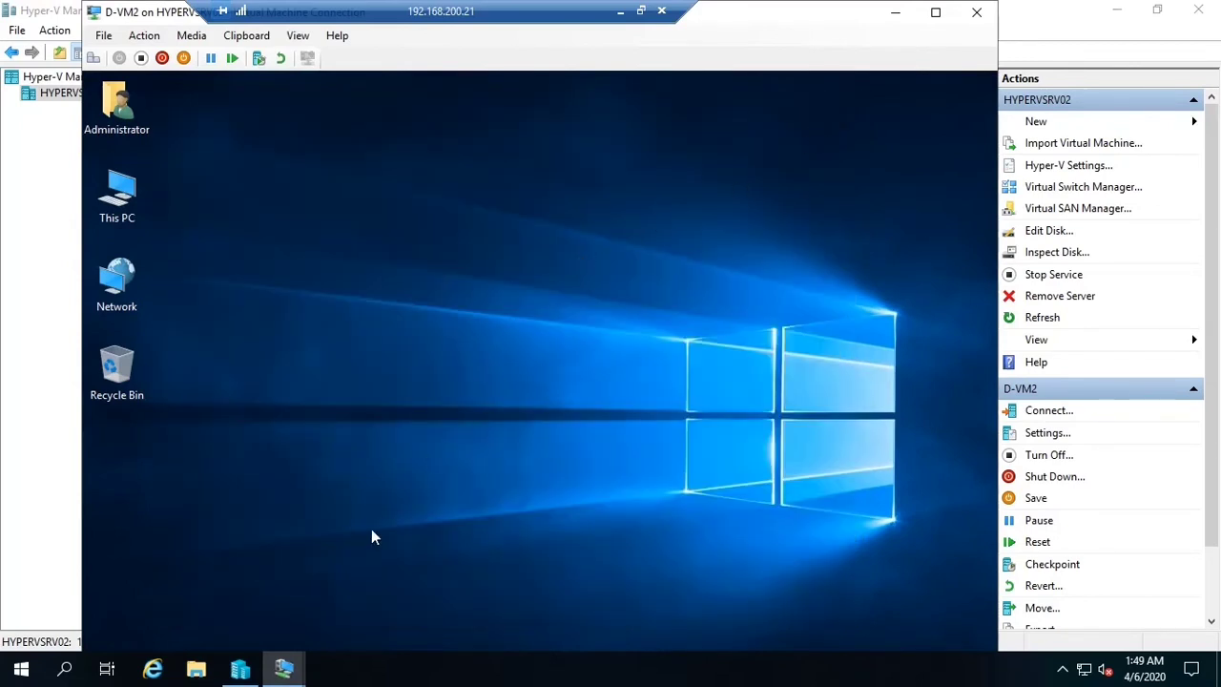
click(935, 11)
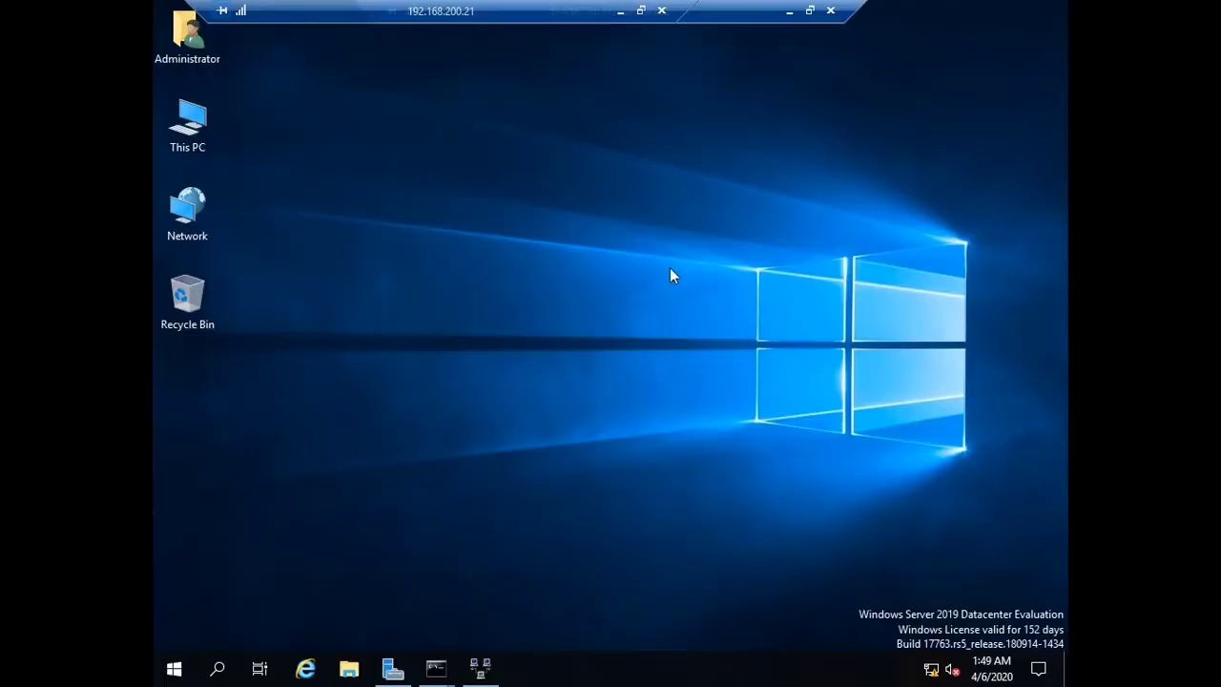
click(481, 663)
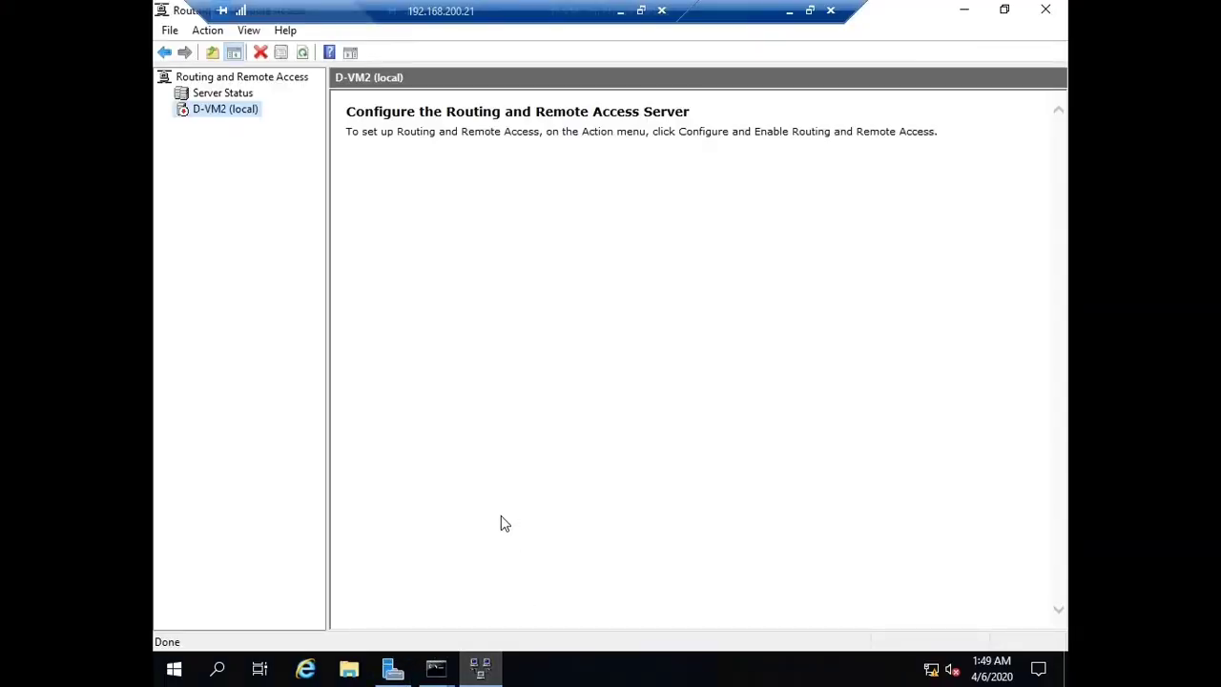
Launch the Routing and Remote Access setup wizard for D-VM2 and choose Custom configuration
right_click(245, 111)
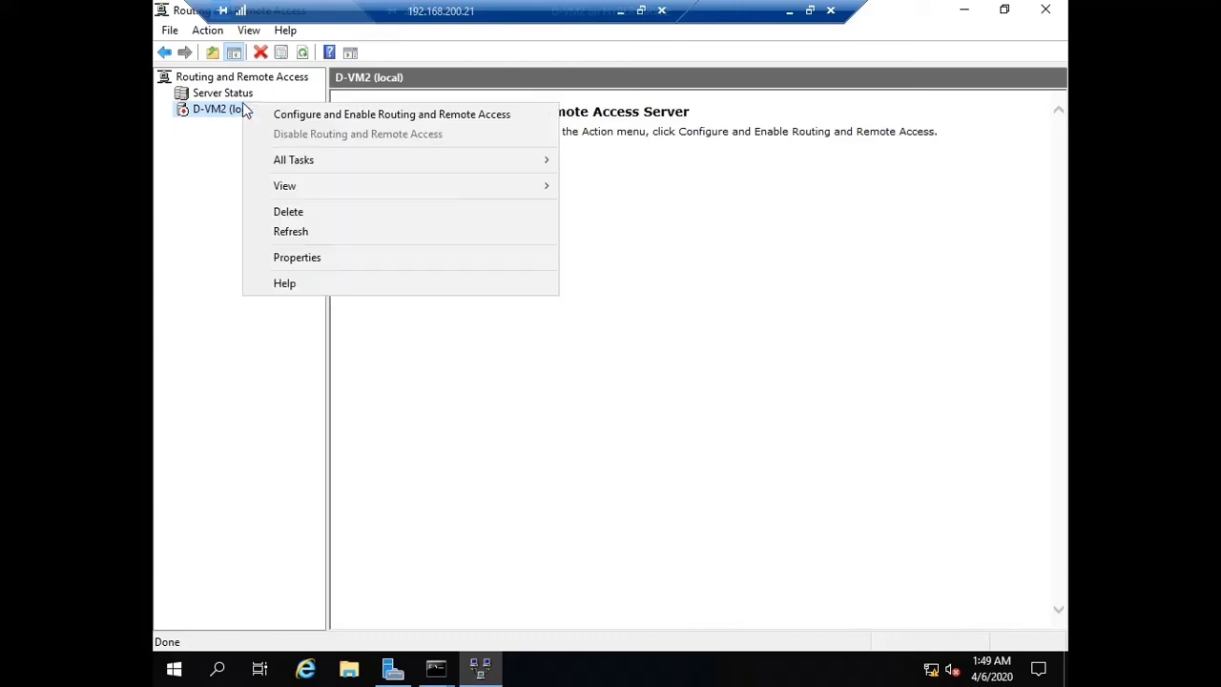
click(314, 115)
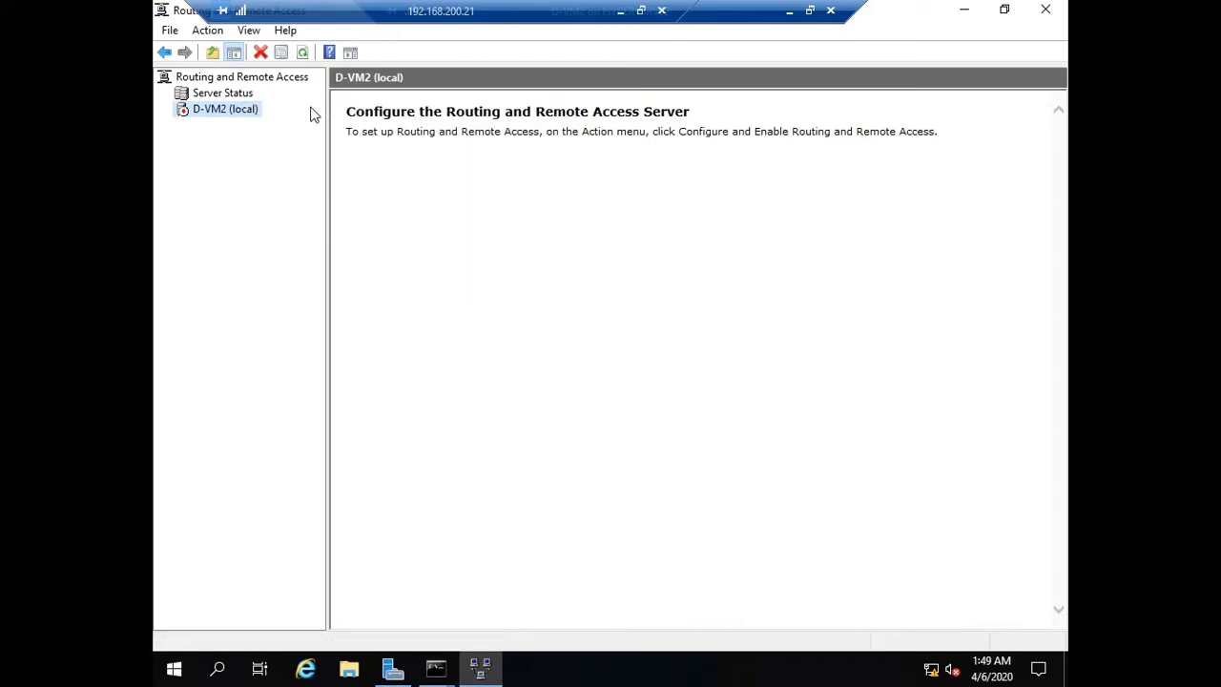
right_click(245, 105)
click(292, 113)
click(691, 494)
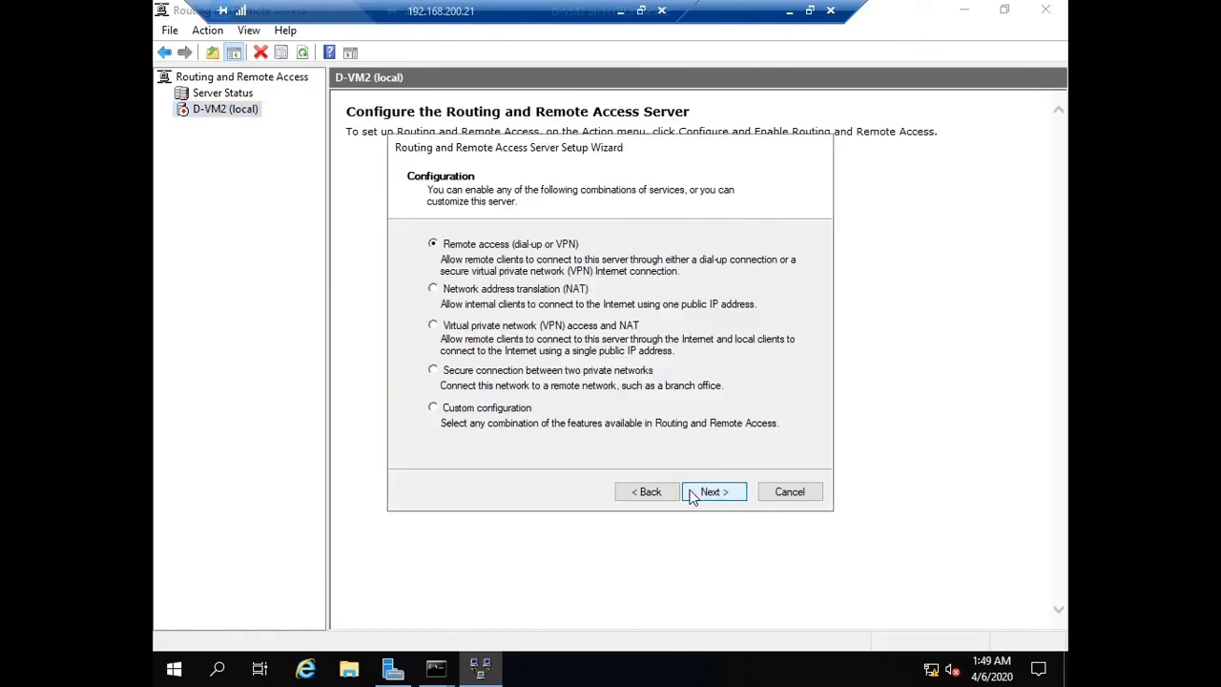
click(491, 408)
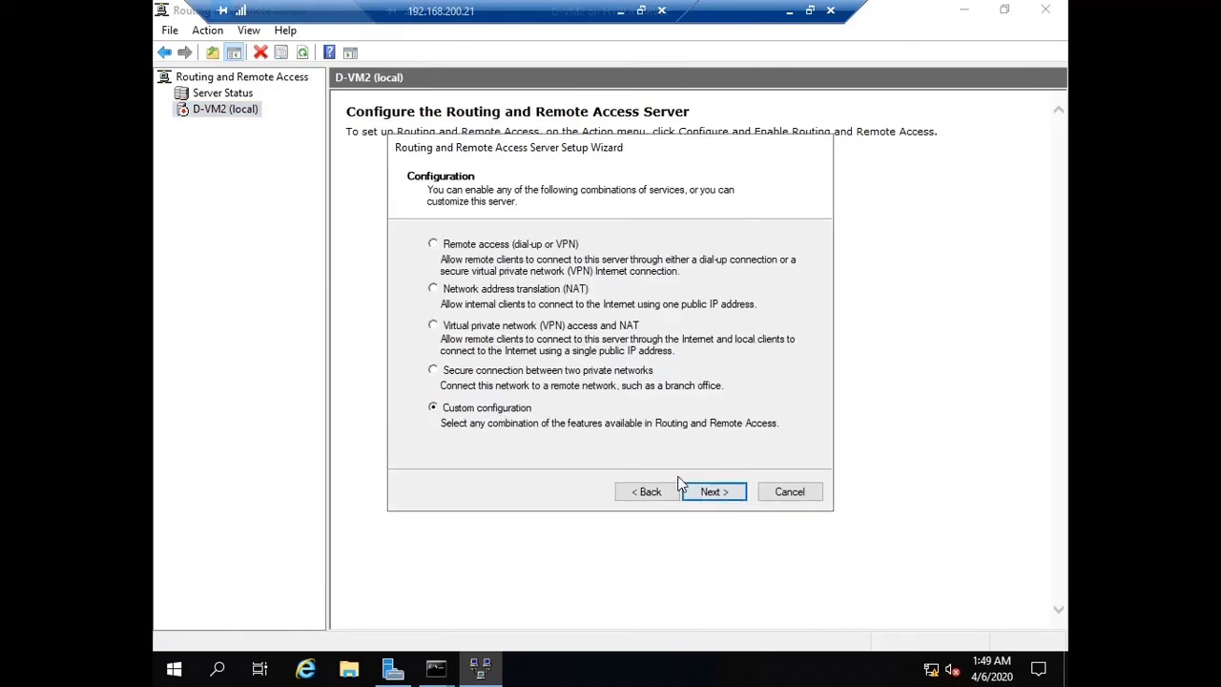
click(696, 492)
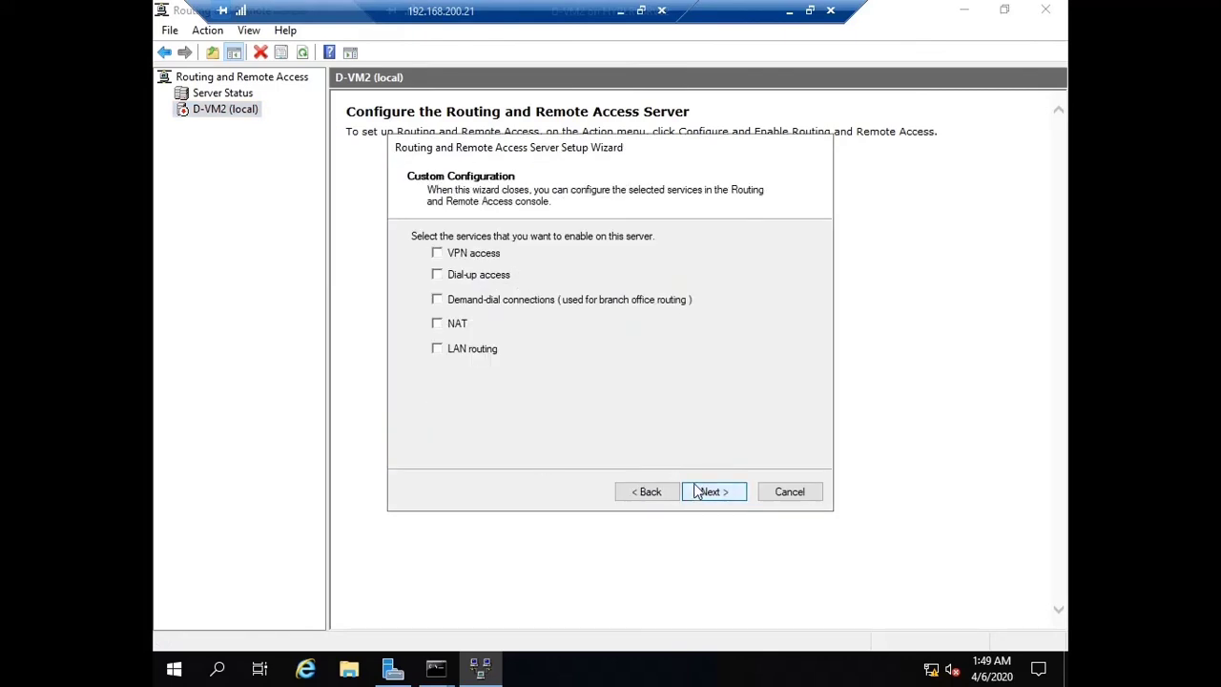
Enable only LAN routing on D-VM2, finish the setup wizard and start the Routing and Remote Access service
click(458, 303)
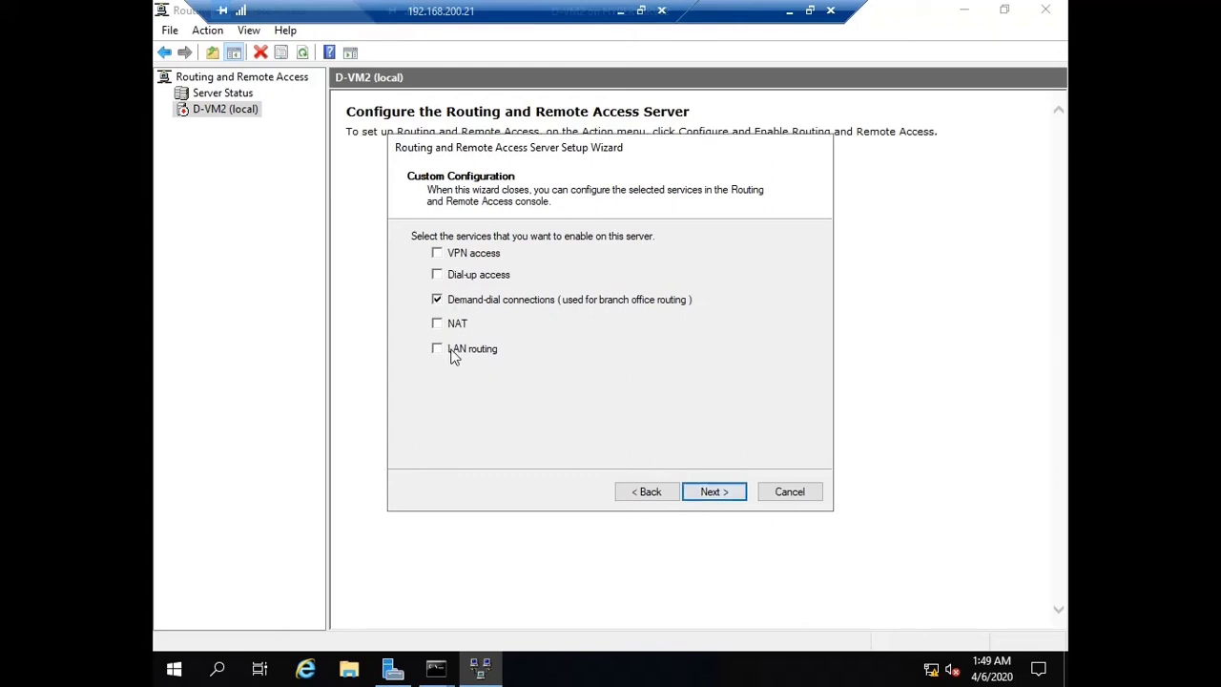
click(437, 298)
click(437, 299)
click(437, 349)
click(713, 492)
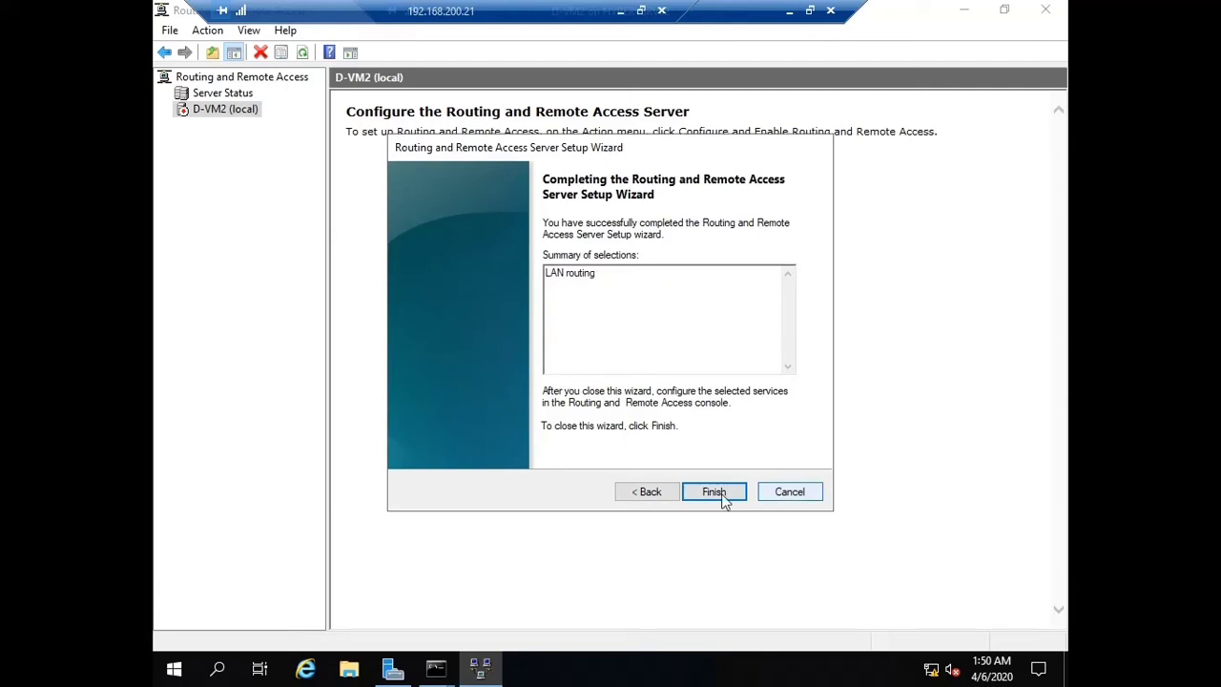
click(713, 492)
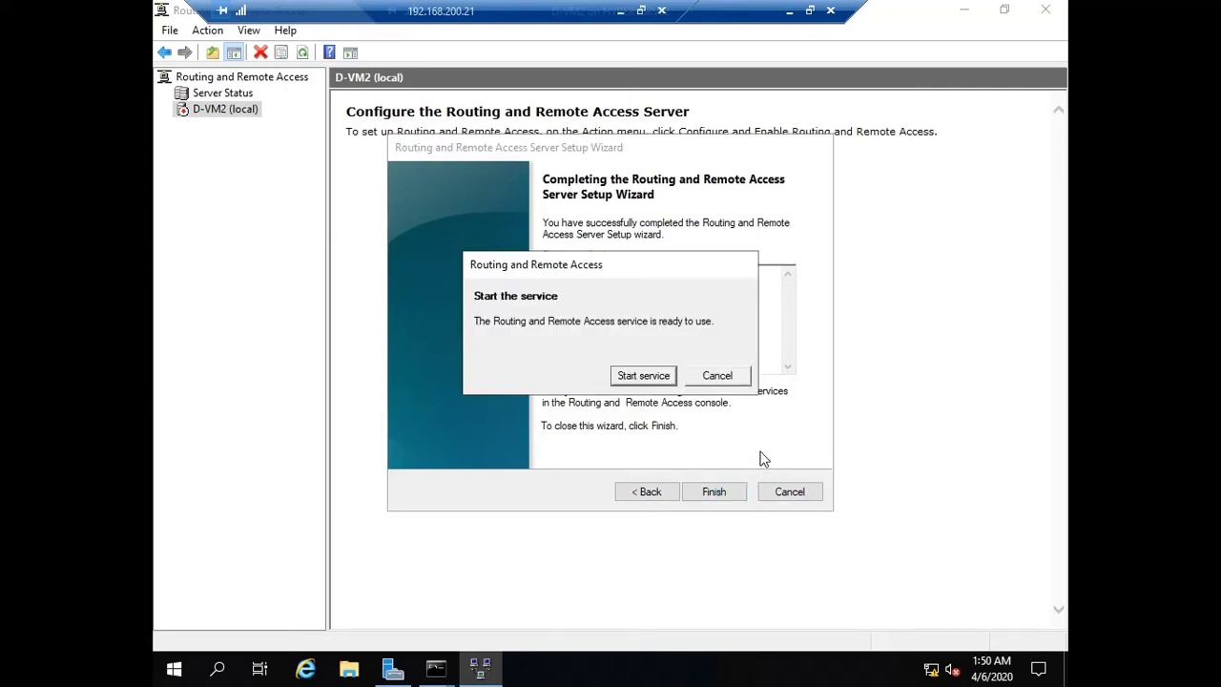
click(641, 376)
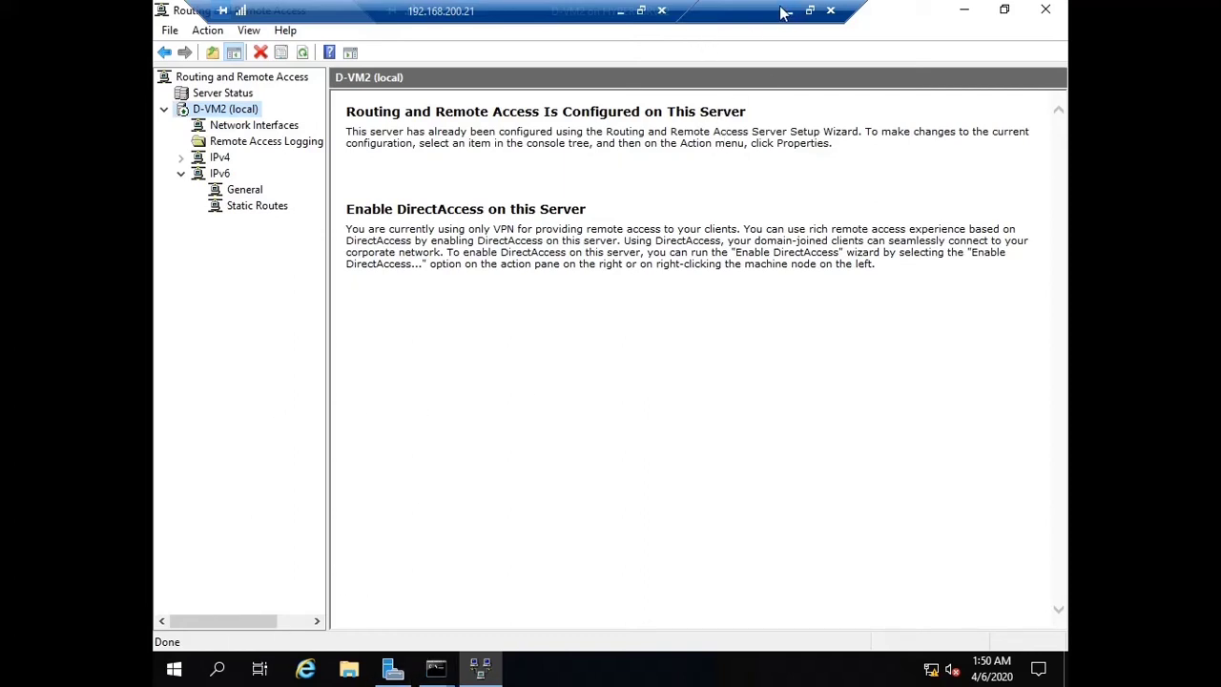
Return to K-VM1, stop the running ping and start a continuous ping to 192.168.100.2
click(620, 10)
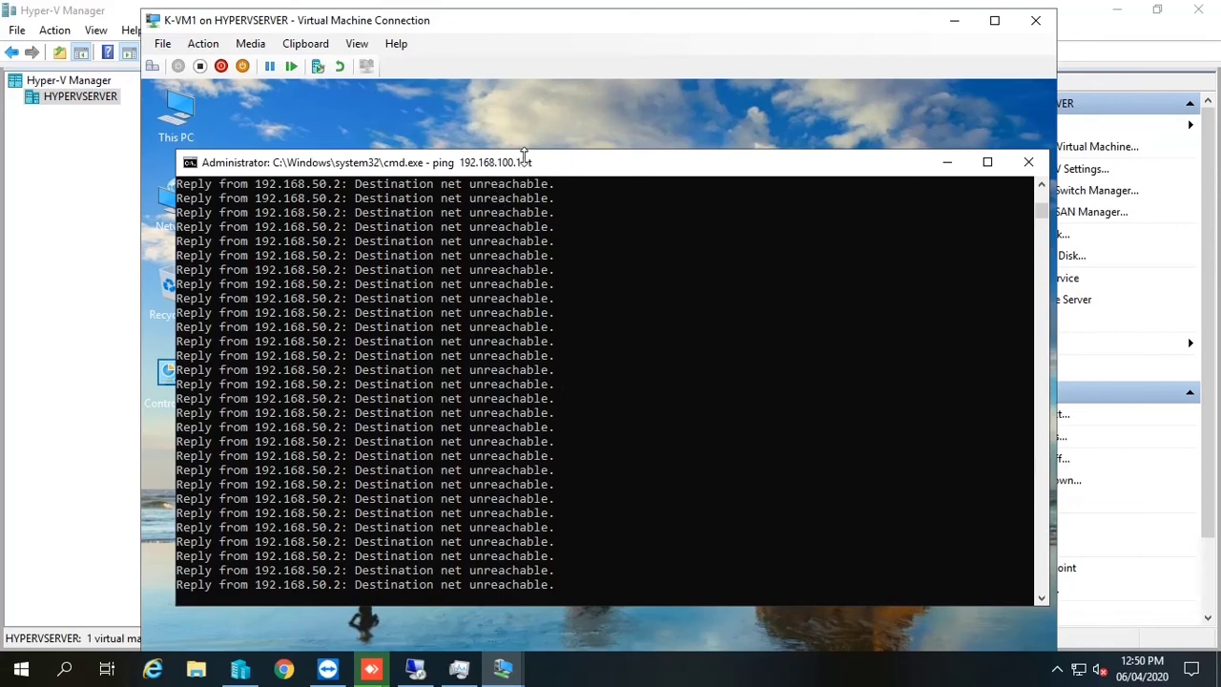
key(ctrl+c)
key(Up)
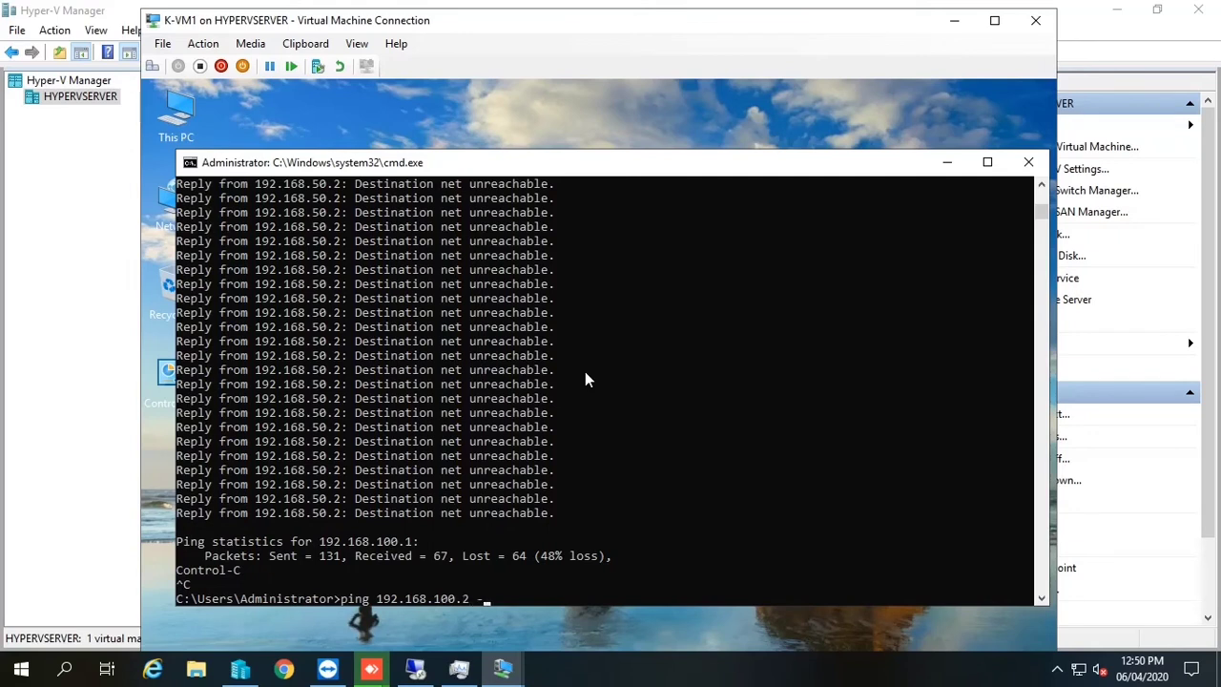
text(t)
key(Return)
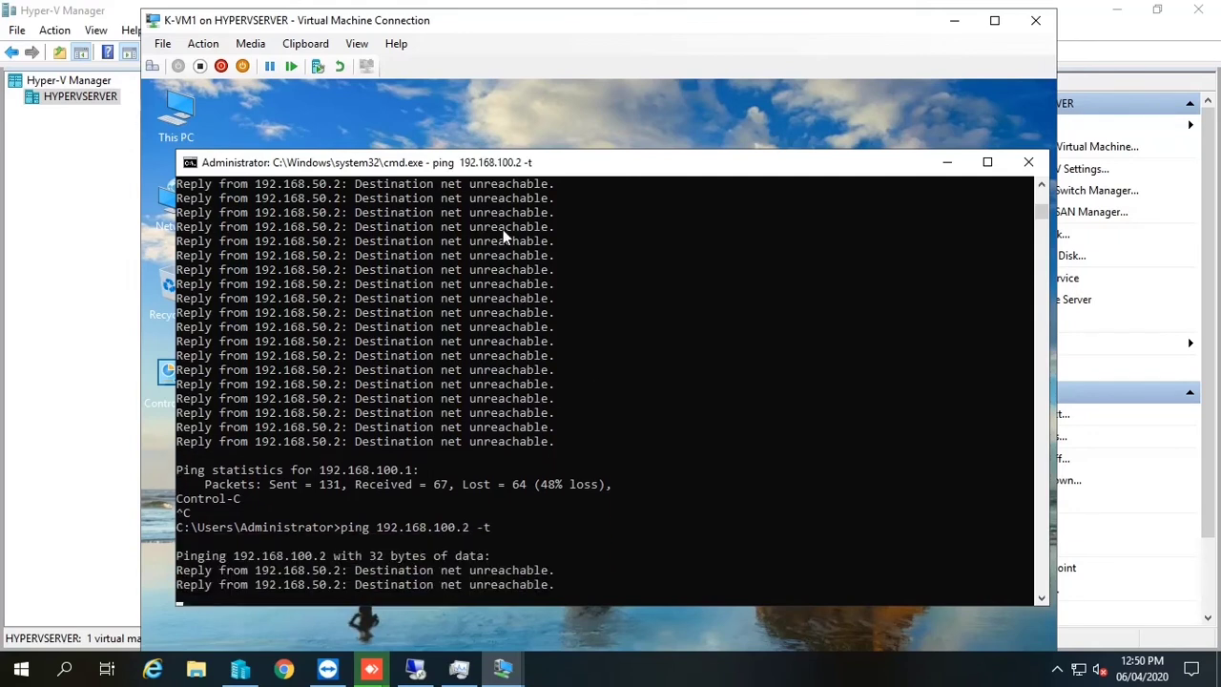
Minimize K-VM1 and open K-VM2's Routing and Remote Access console
click(954, 20)
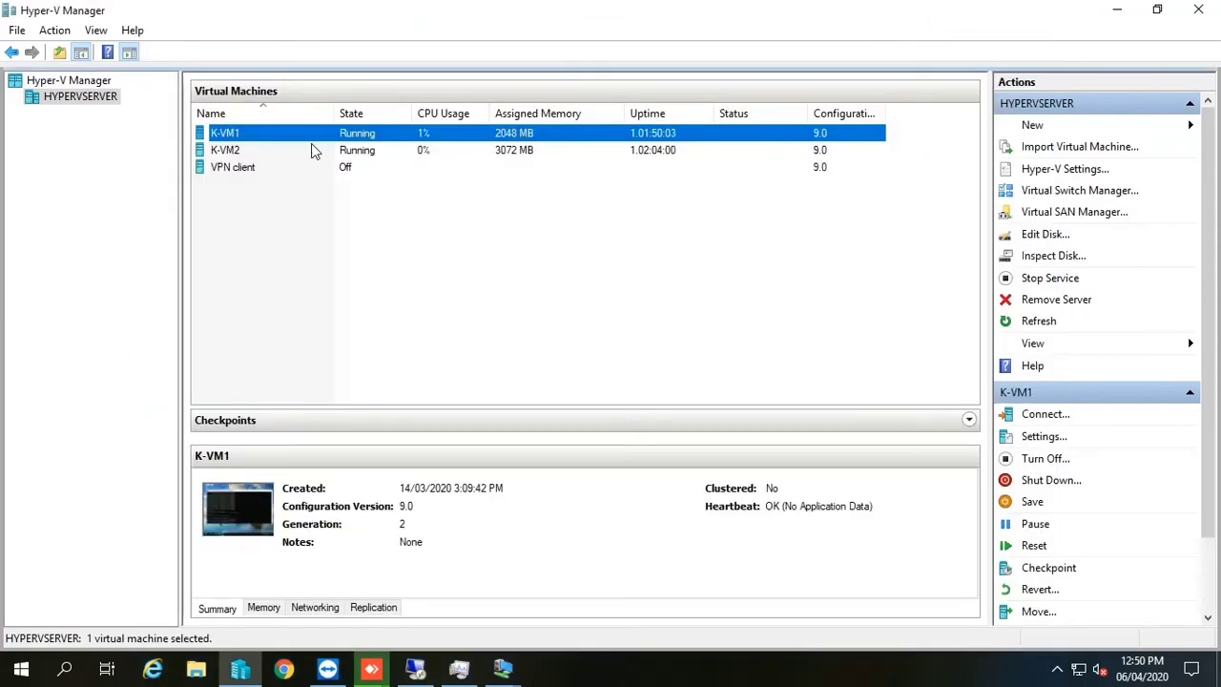
double_click(244, 138)
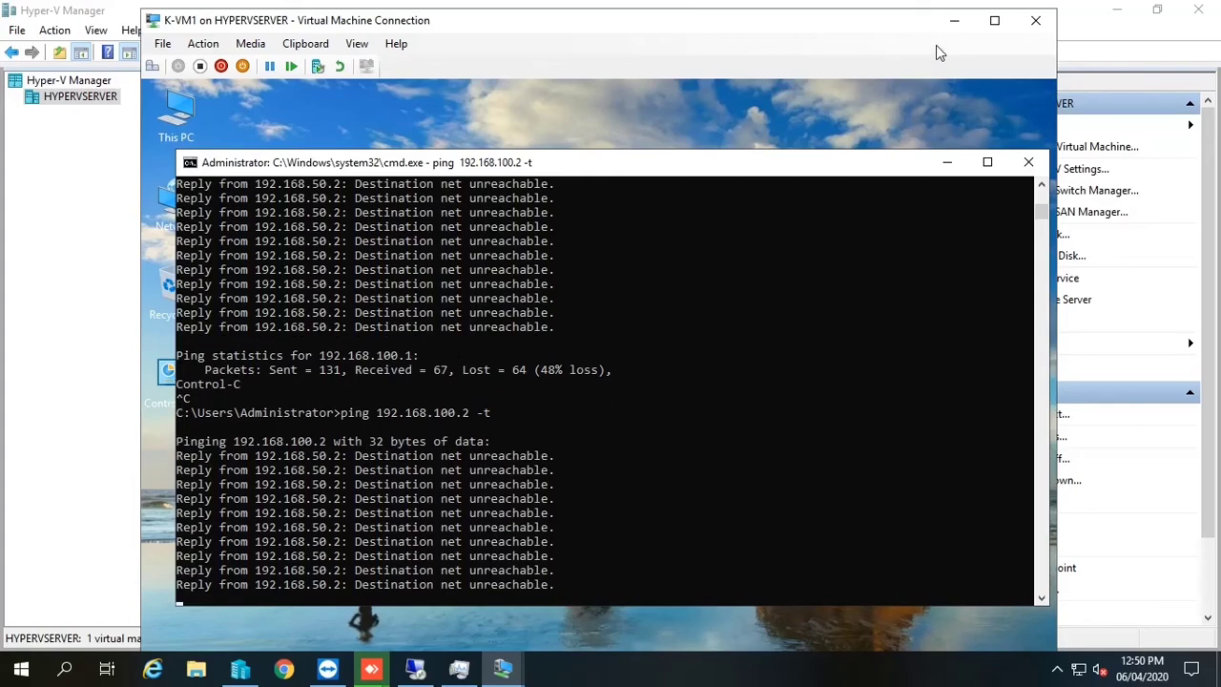
click(954, 21)
double_click(266, 154)
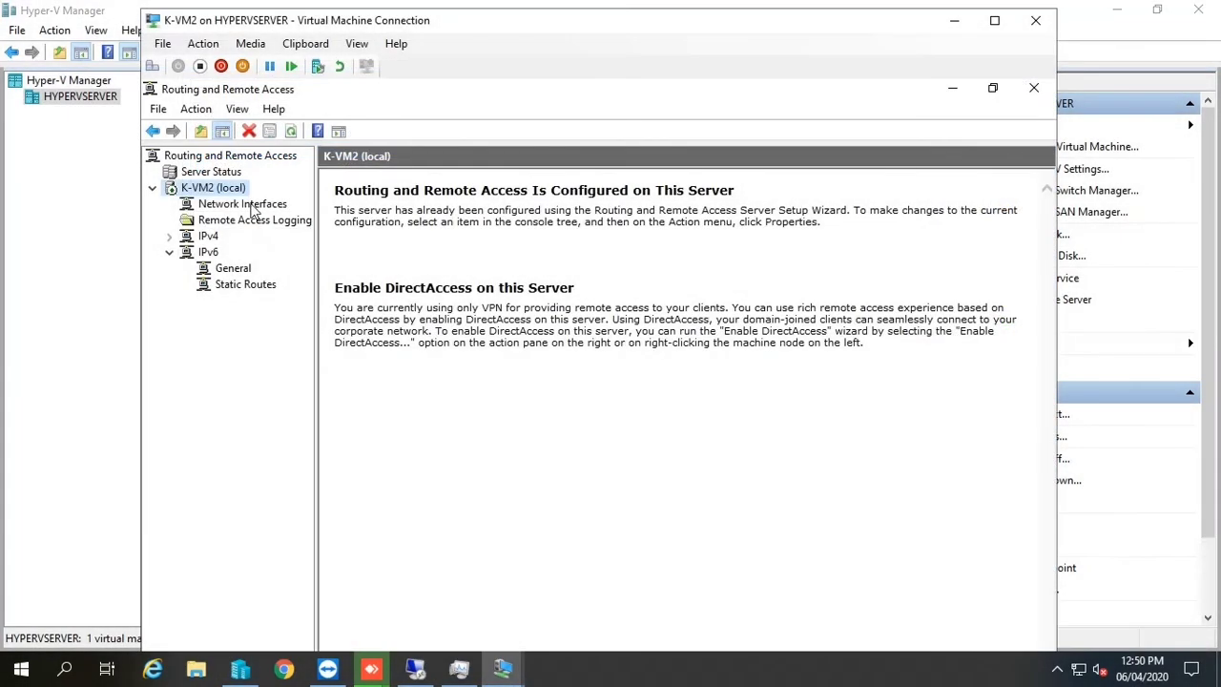
Review K-VM2's network interfaces in Routing and Remote Access and expand its IPv4 node
click(250, 205)
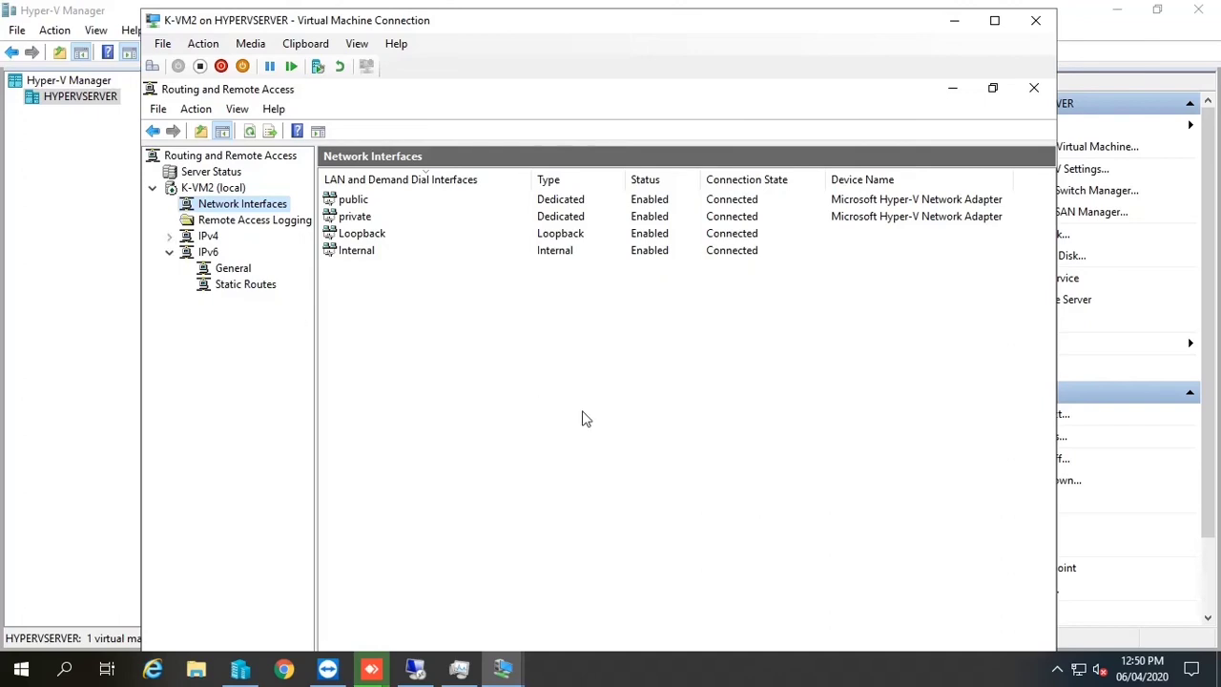
click(217, 220)
click(209, 236)
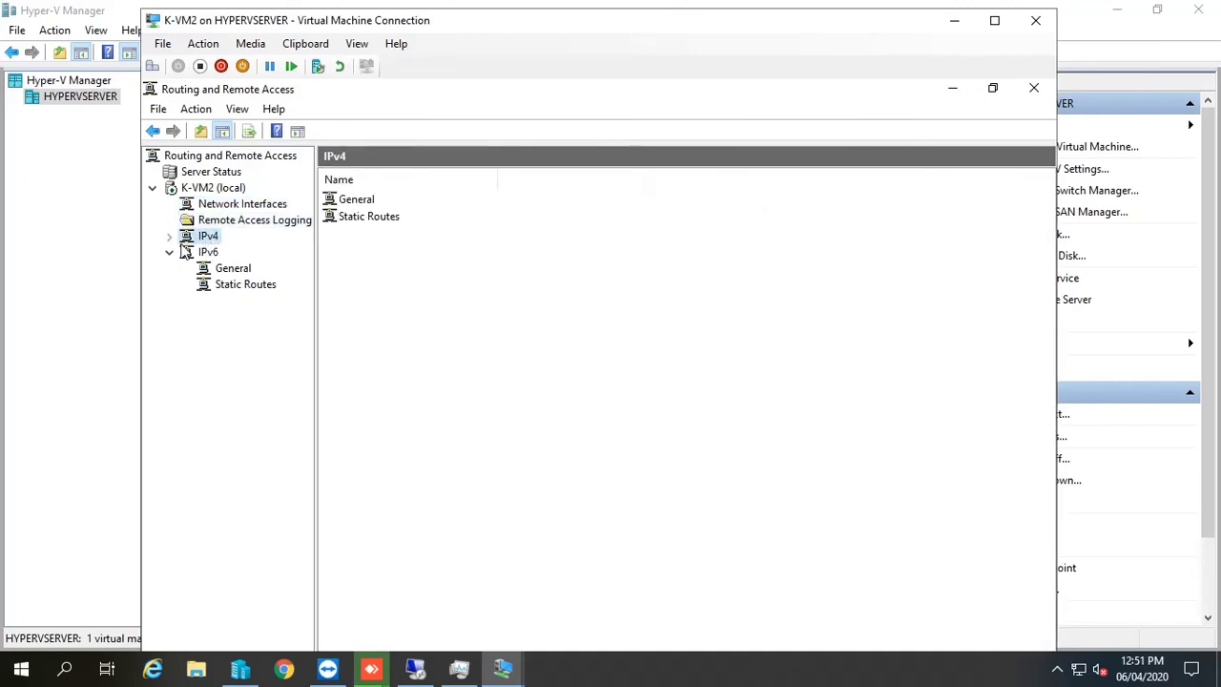
click(168, 236)
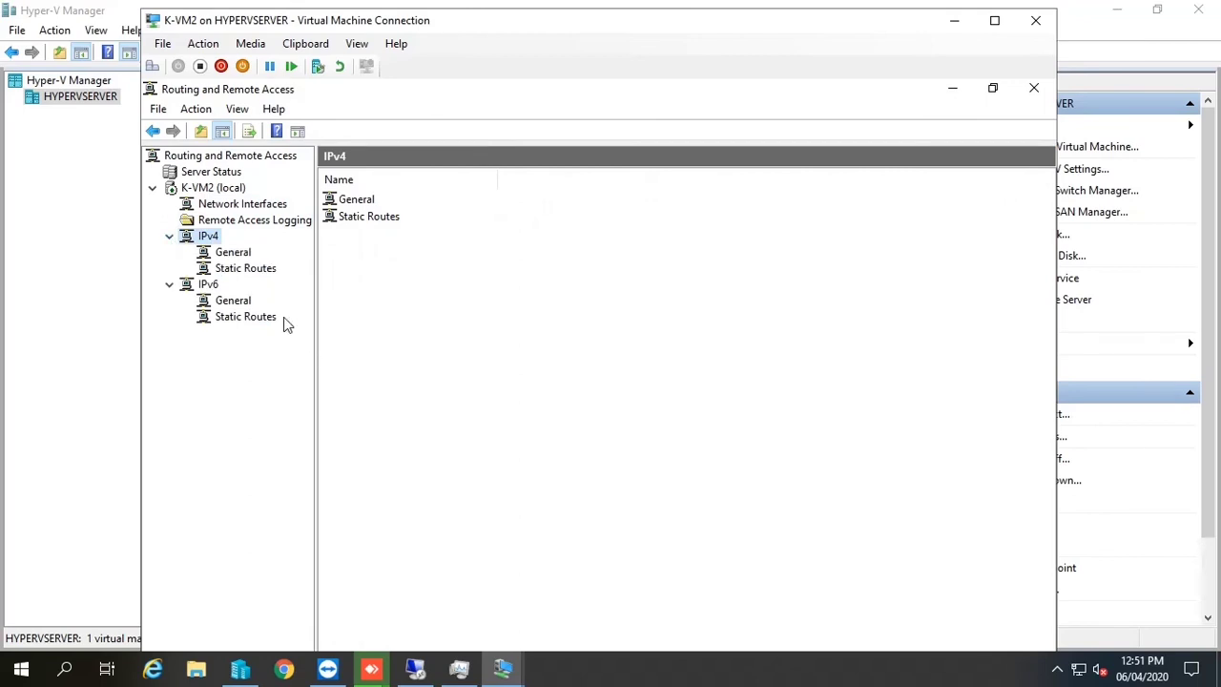
Add an IPv4 static route on K-VM2's public interface to 192.168.100.0 with mask 255.255.255.0 and gateway 2.2.2.2
click(234, 268)
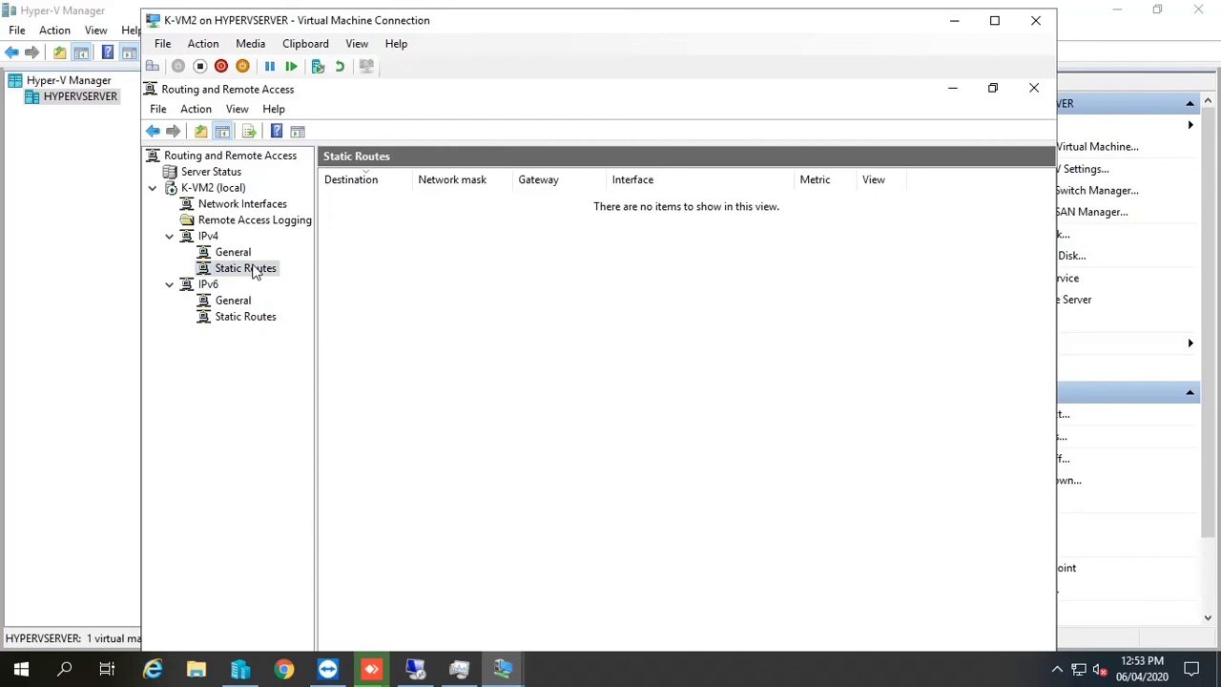
right_click(262, 271)
click(337, 277)
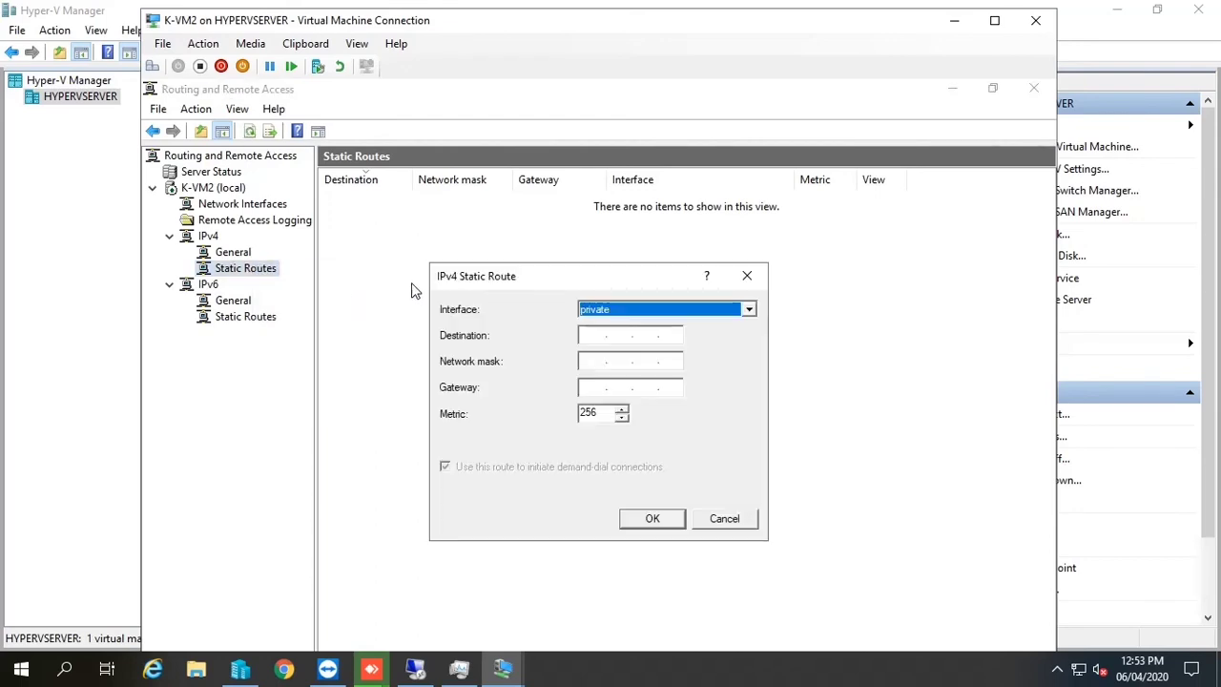
click(748, 311)
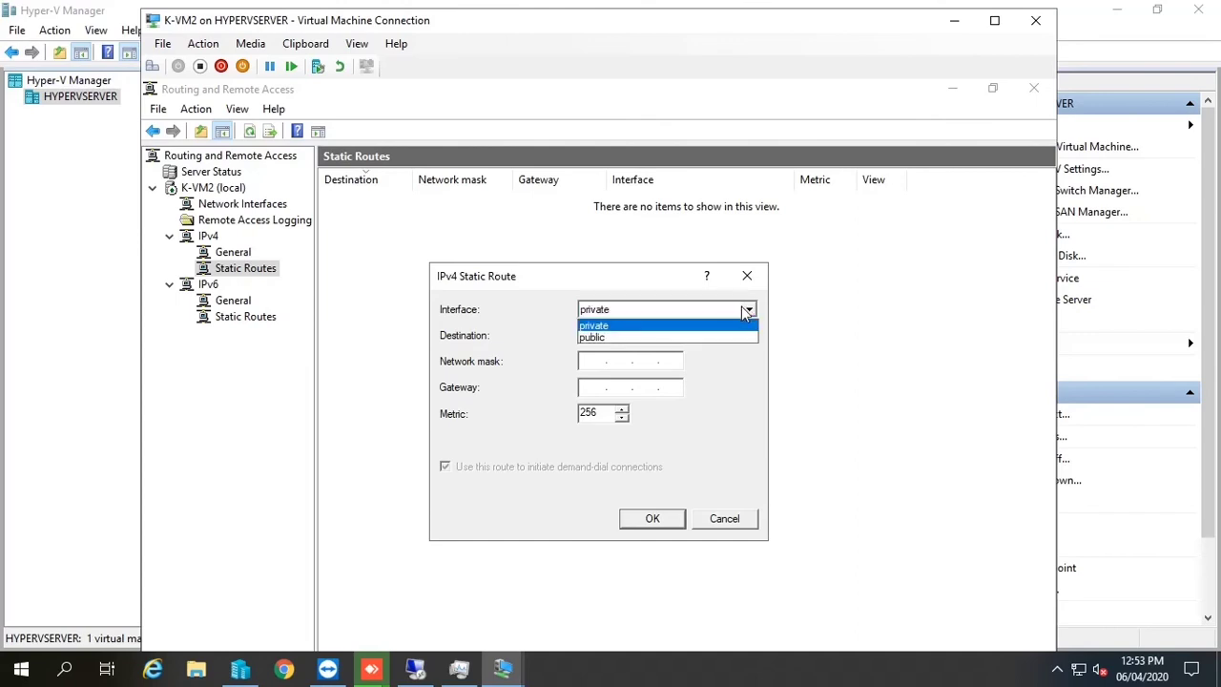
click(668, 338)
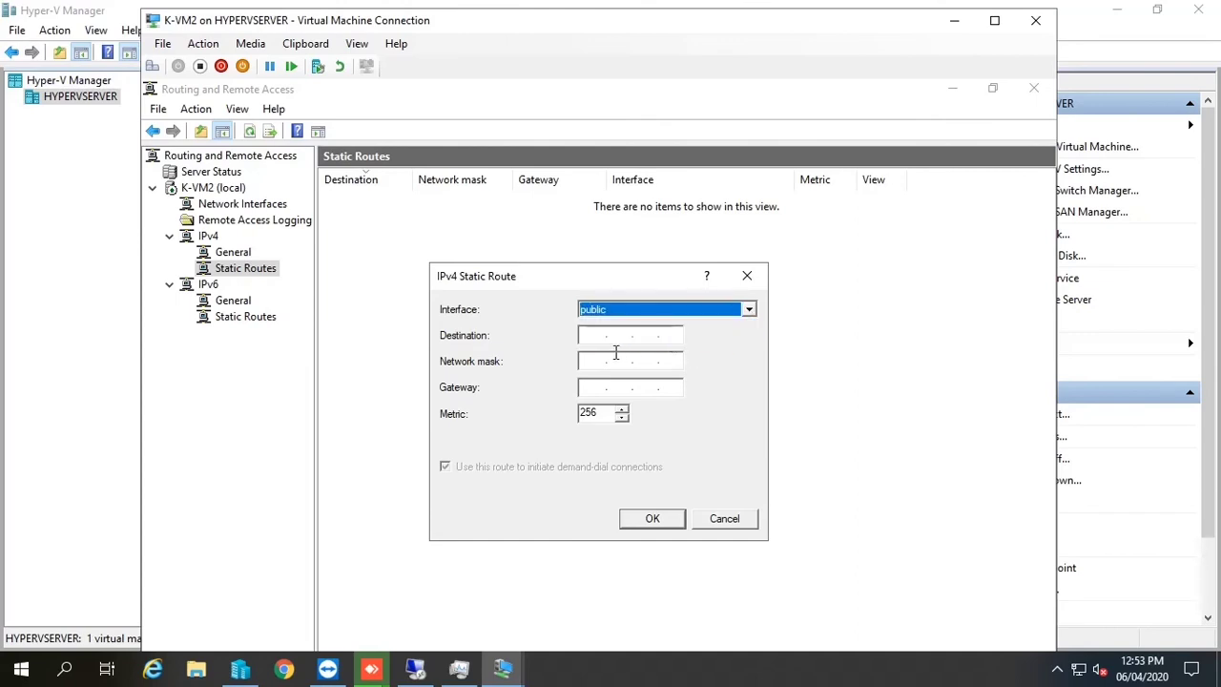
click(589, 333)
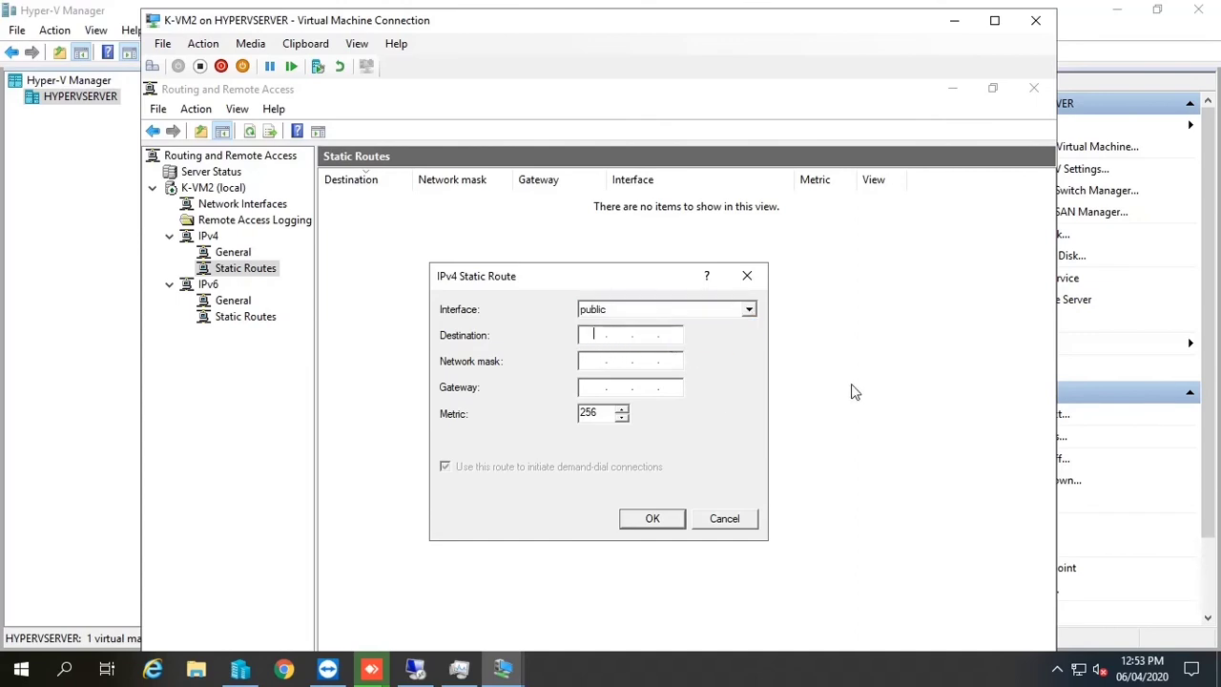
text(19216810002552552550)
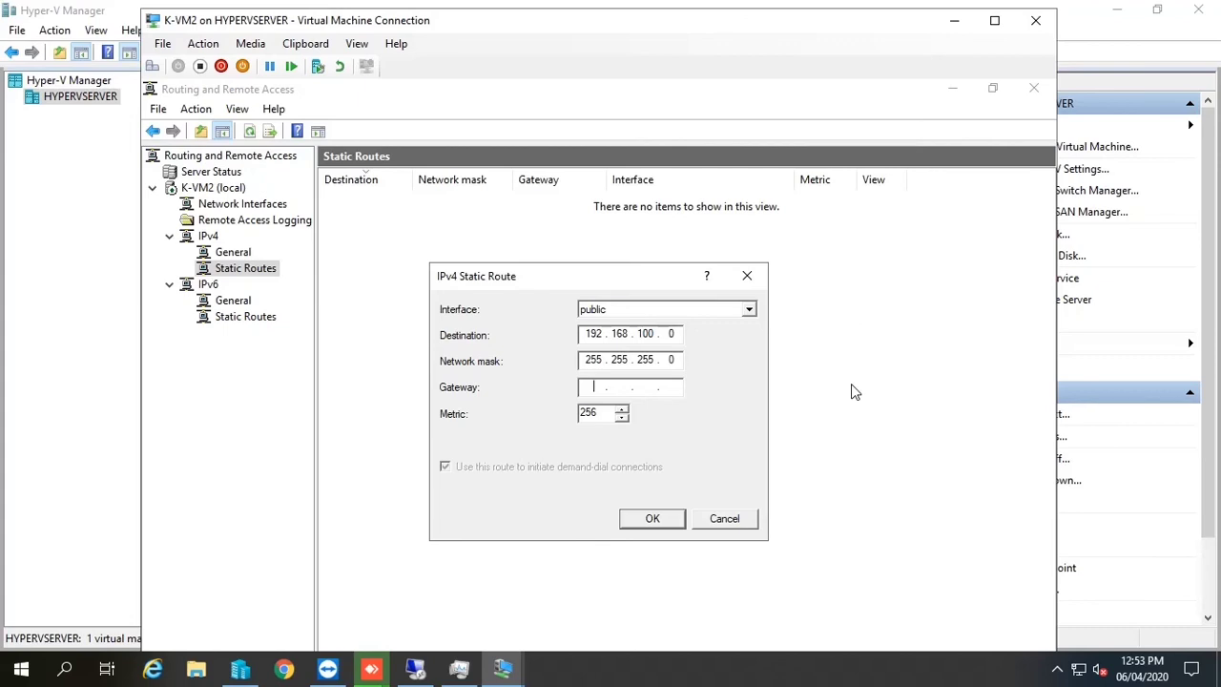
text(2.2.2.2)
click(645, 517)
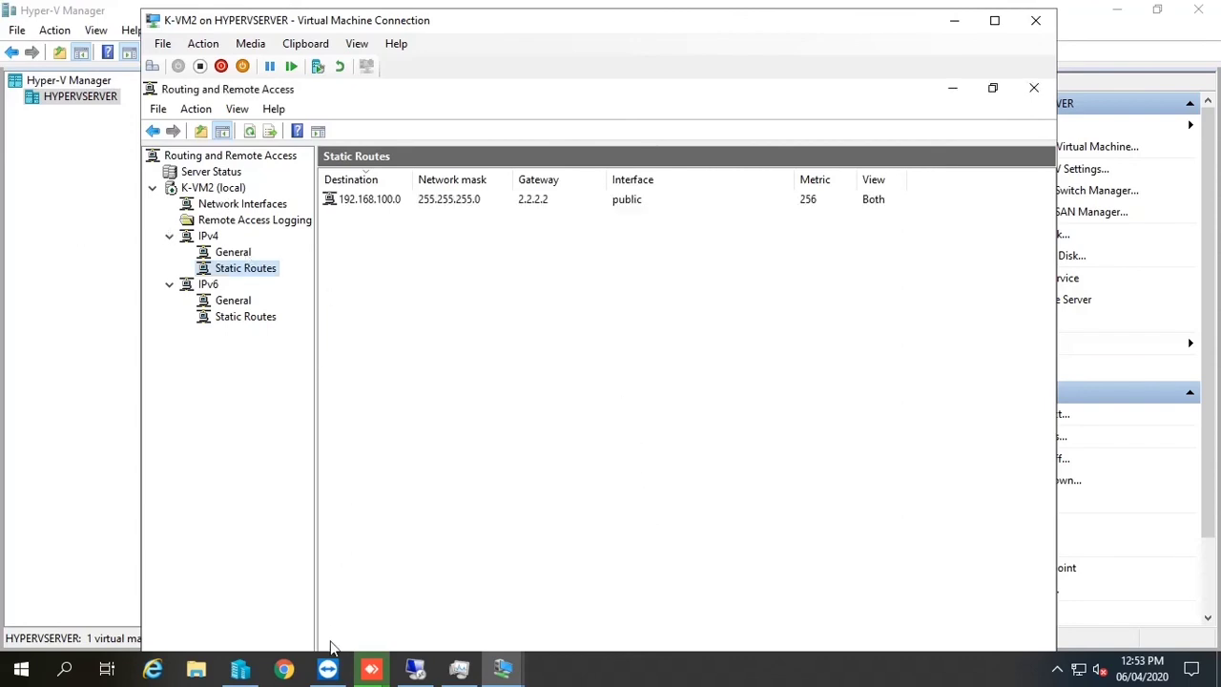
Switch to the remote desktop session on HYPERVSRV02 and connect to D-VM2
click(415, 668)
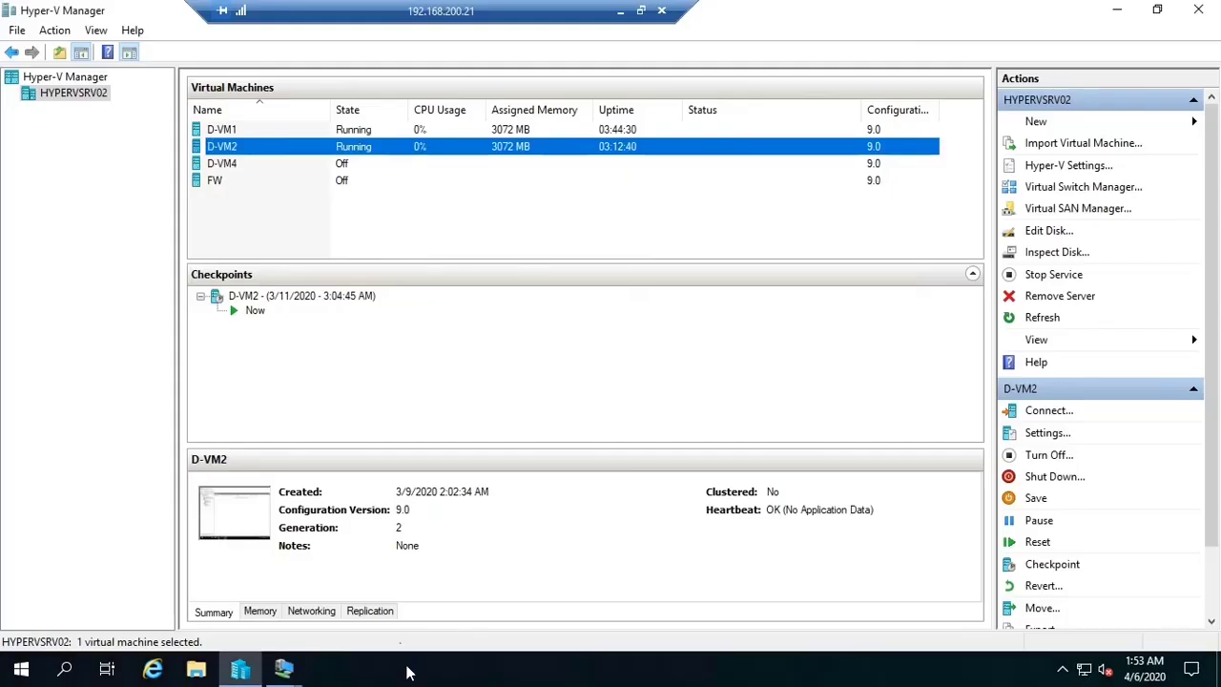
right_click(243, 153)
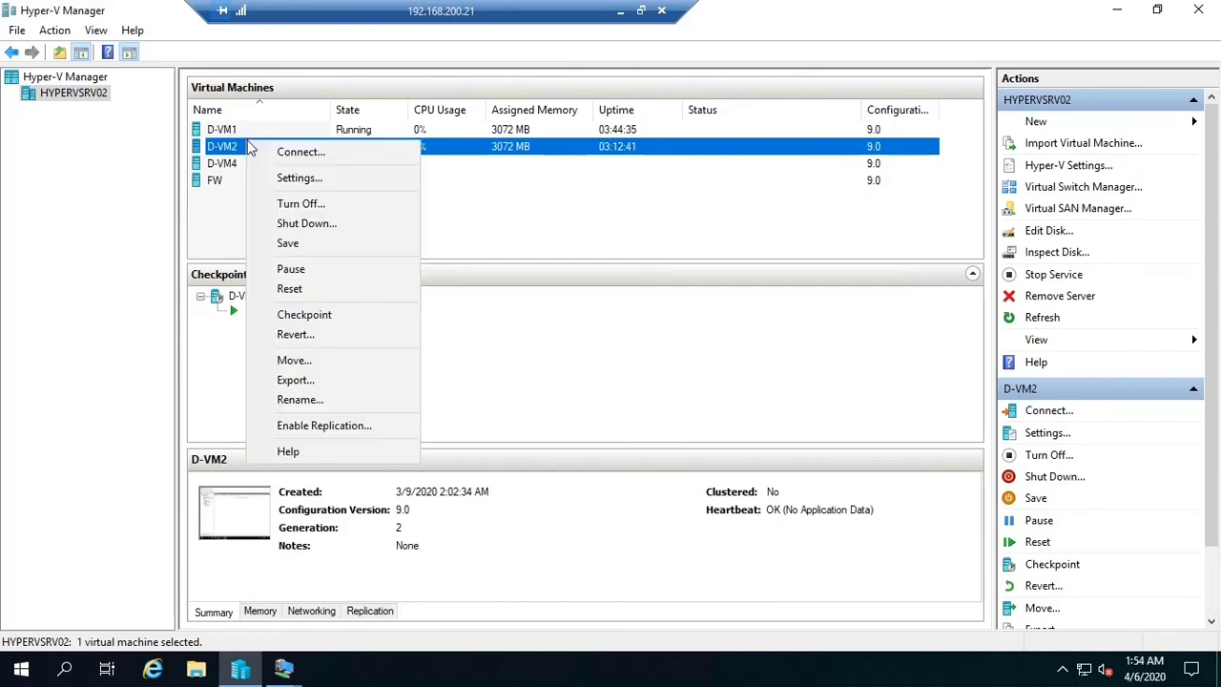
click(313, 160)
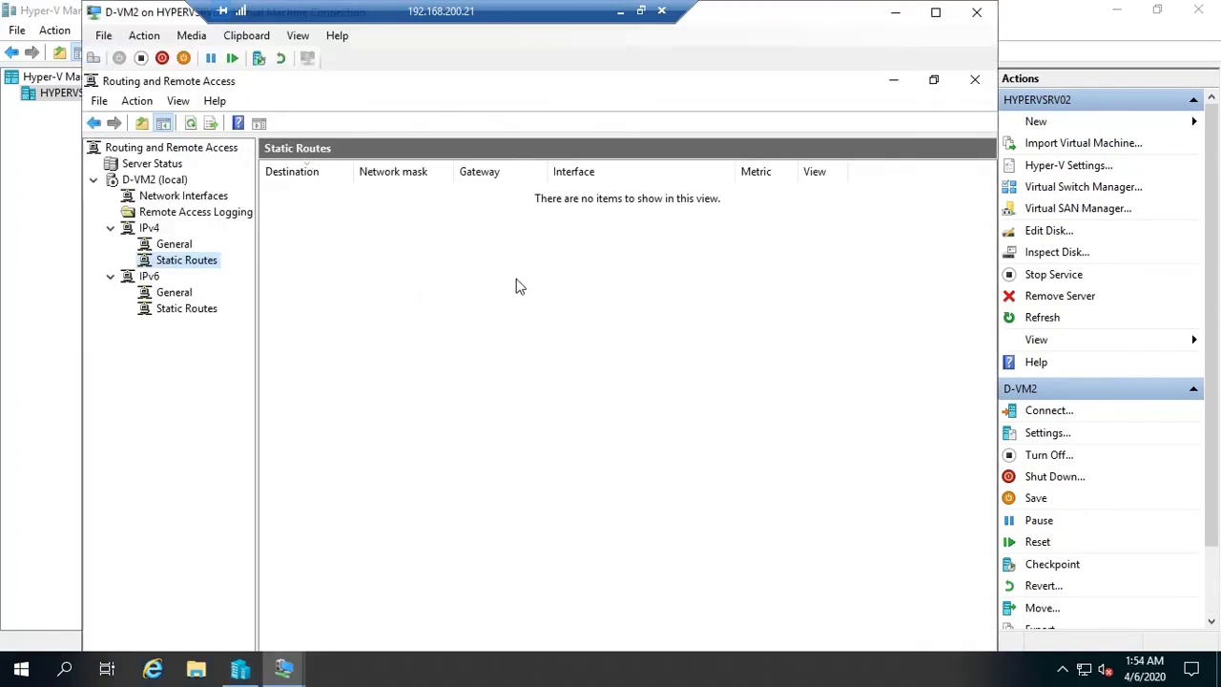
Add an IPv4 static route on D-VM2's public interface to 192.168.50.0 with mask 255.255.255.0 and gateway 2.2.2.1
right_click(176, 257)
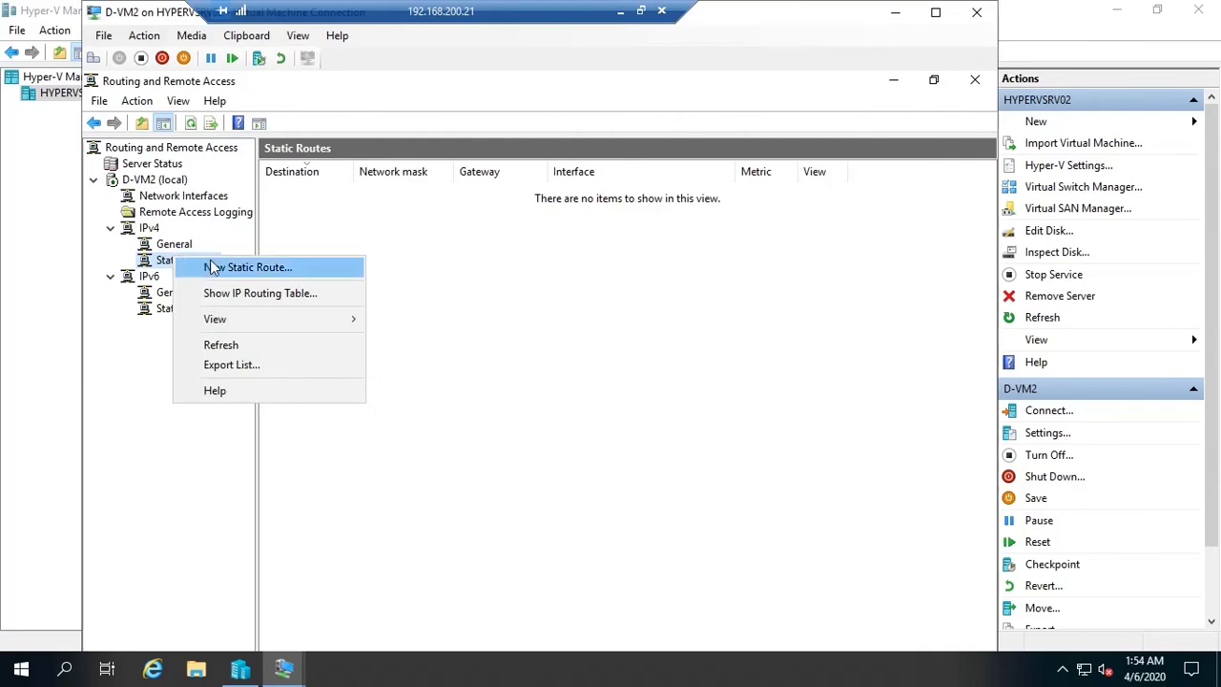
click(213, 268)
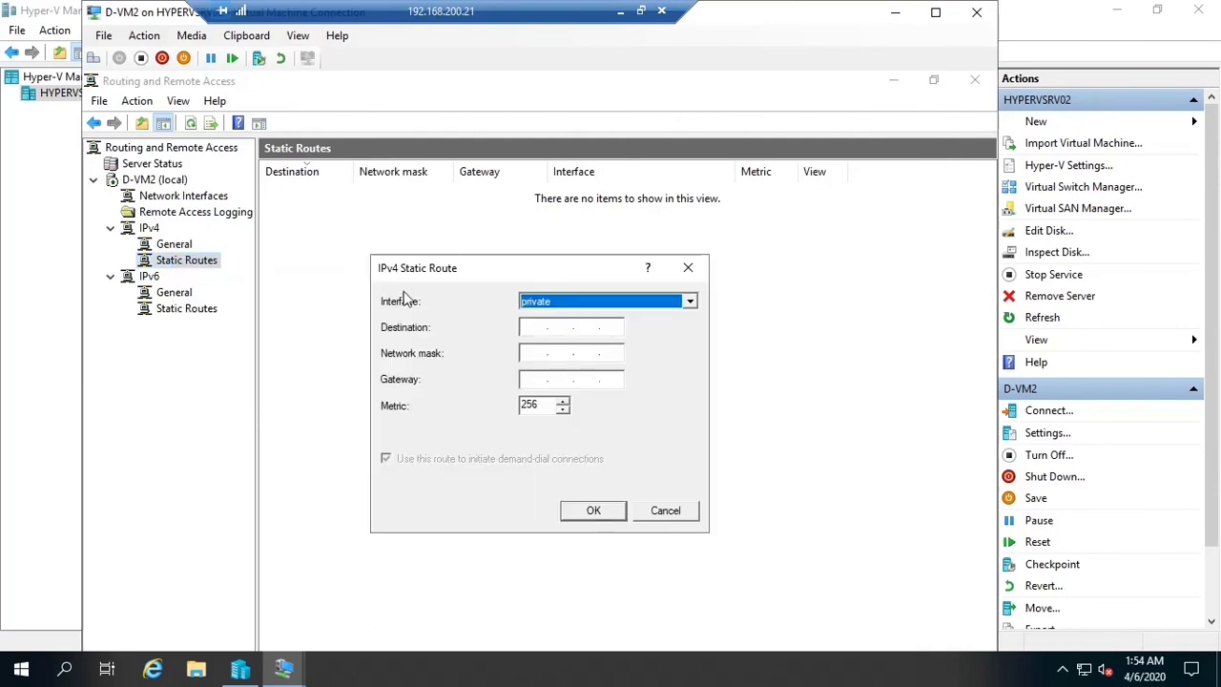
click(604, 302)
click(601, 327)
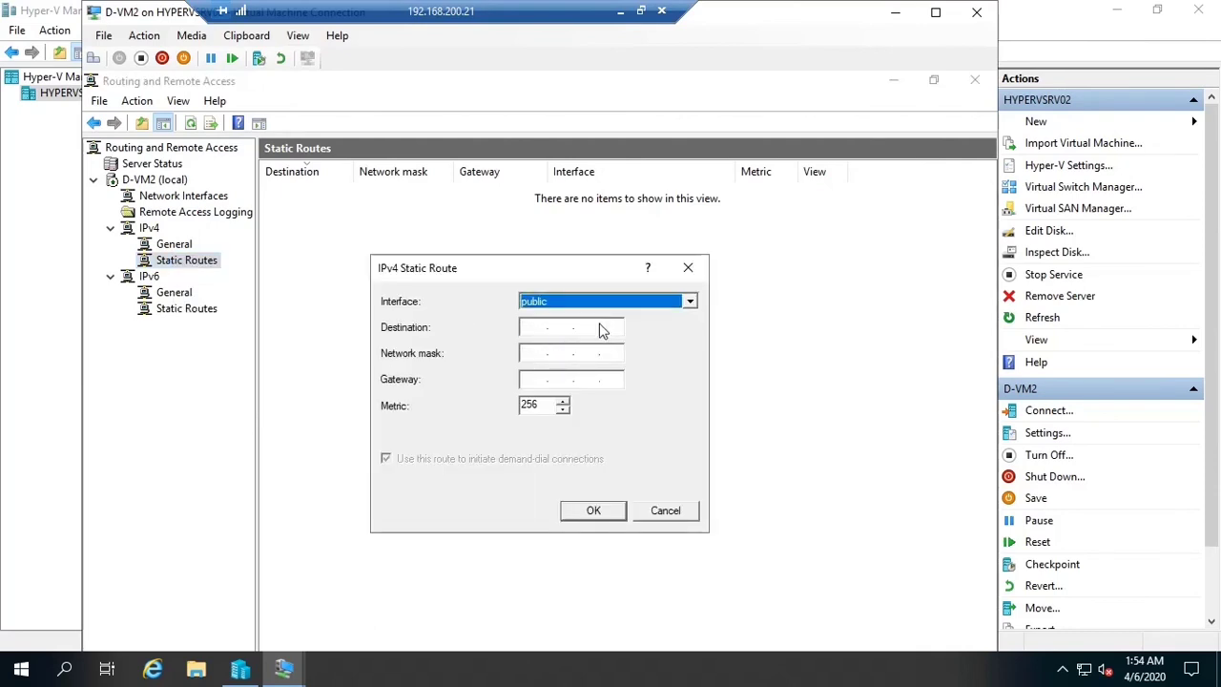
click(578, 327)
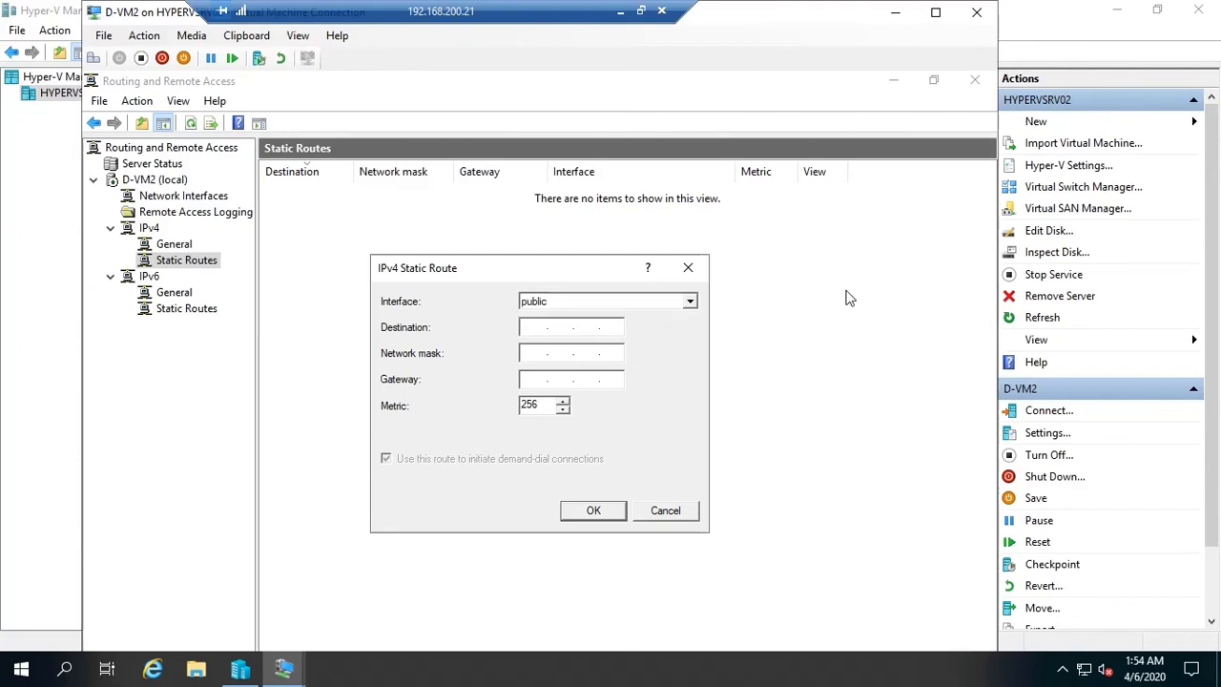
text(192 . 168 . )
text(50 .)
text(255 . 255 . )
text(255 . 0)
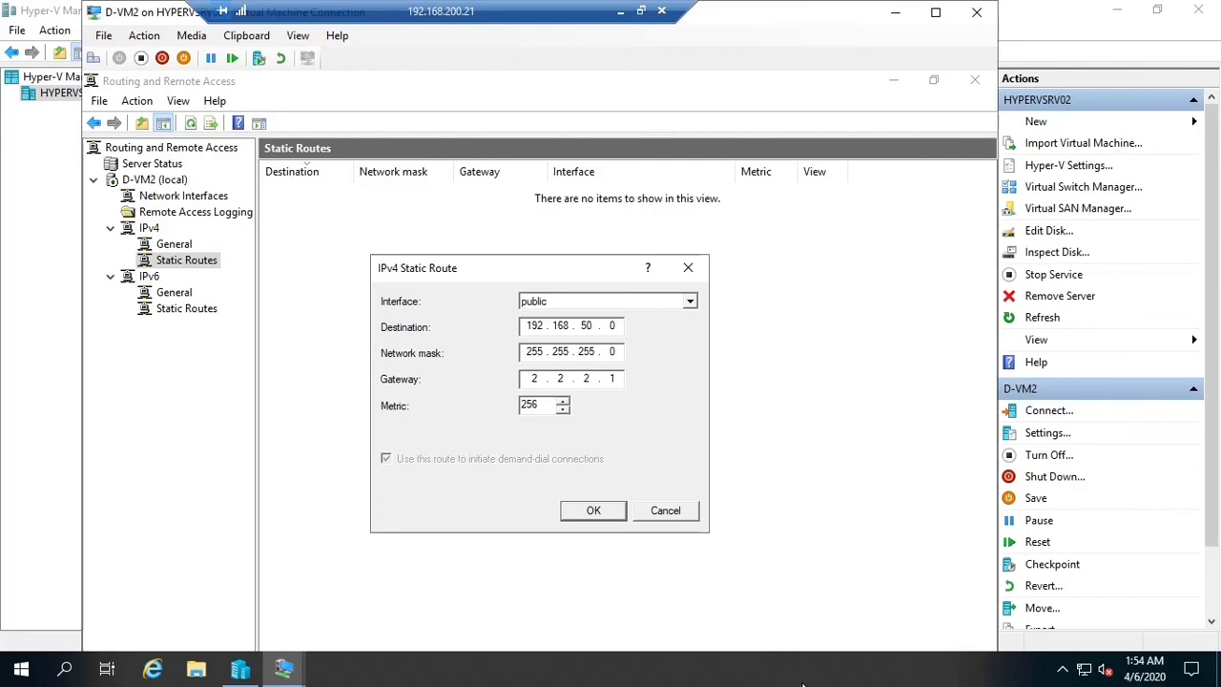
click(607, 513)
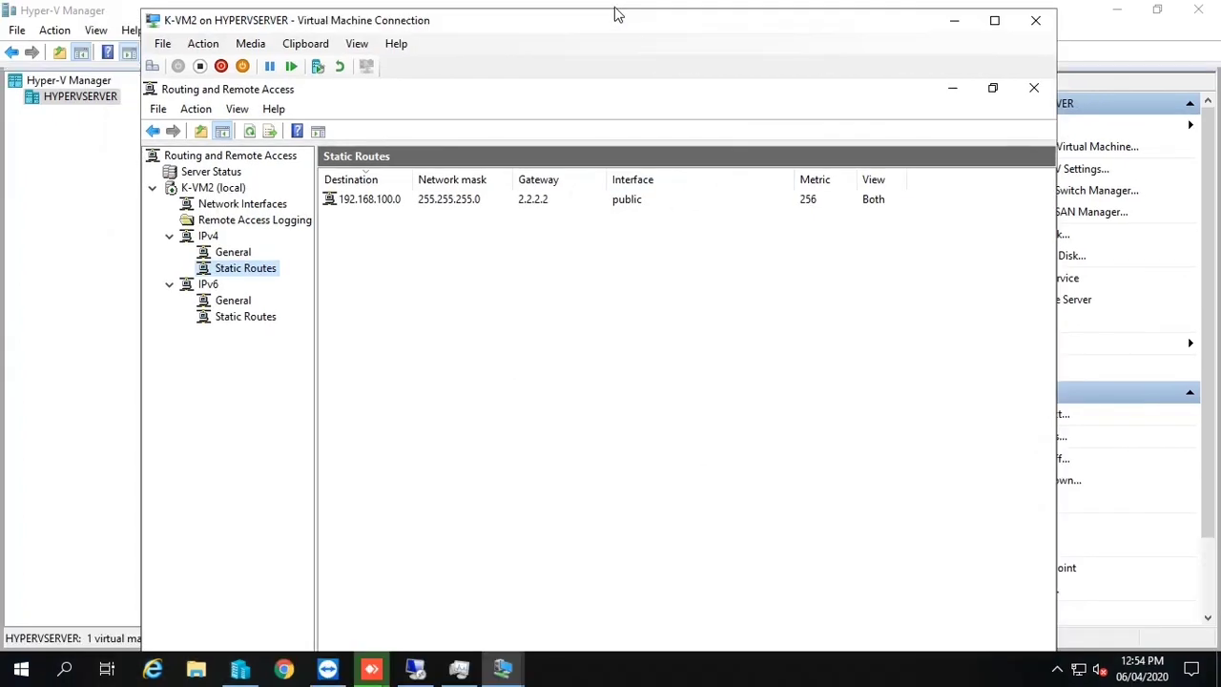
Return to the Hyper-V Manager on HYPERVSERVER and open the connection to K-VM1
click(101, 291)
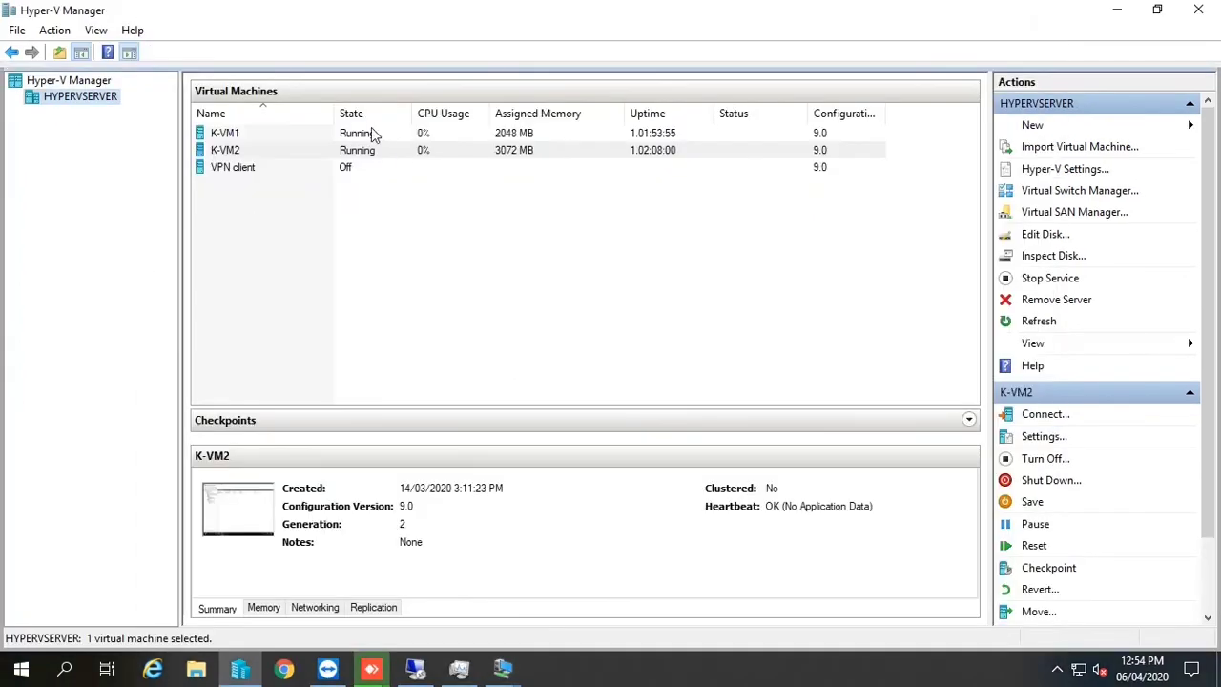
double_click(324, 126)
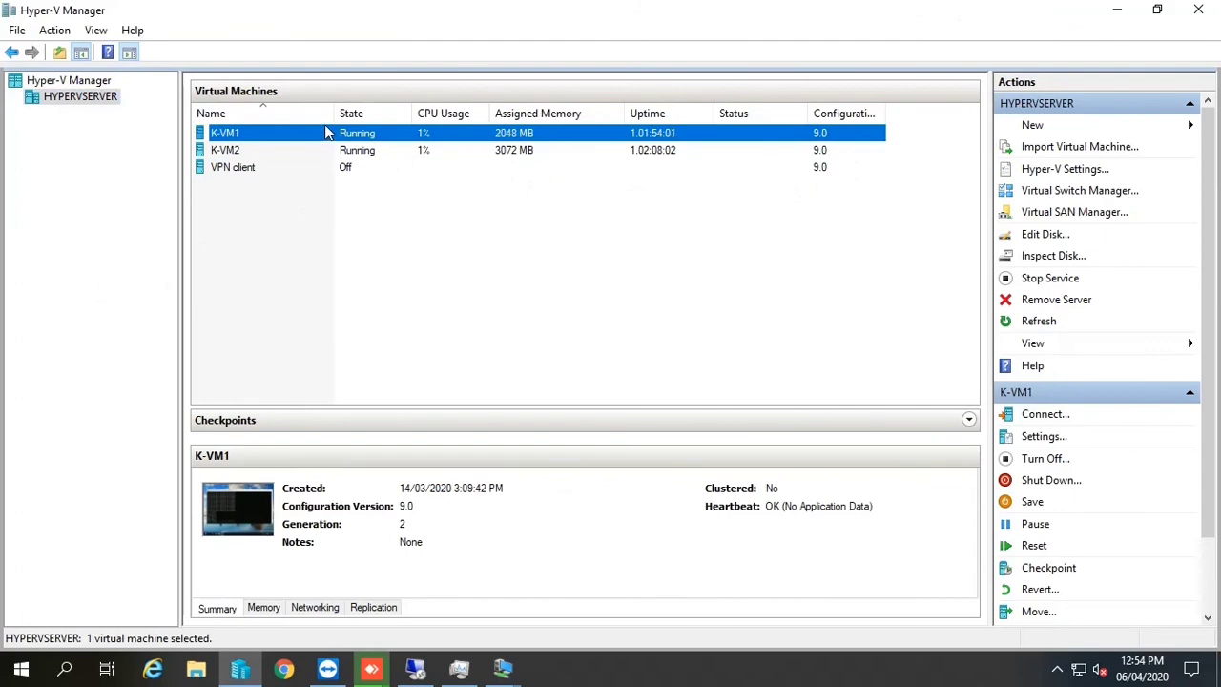